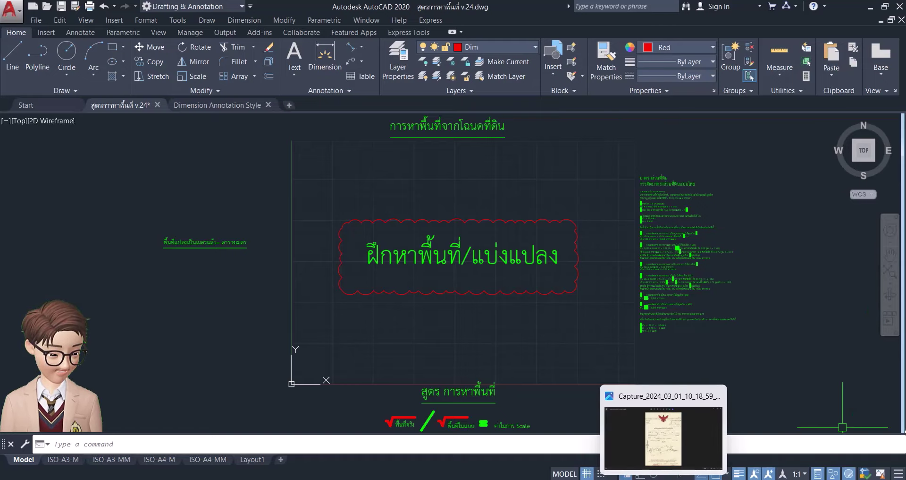
- Open the land-title deed capture image in the Photos viewer
click(668, 444)
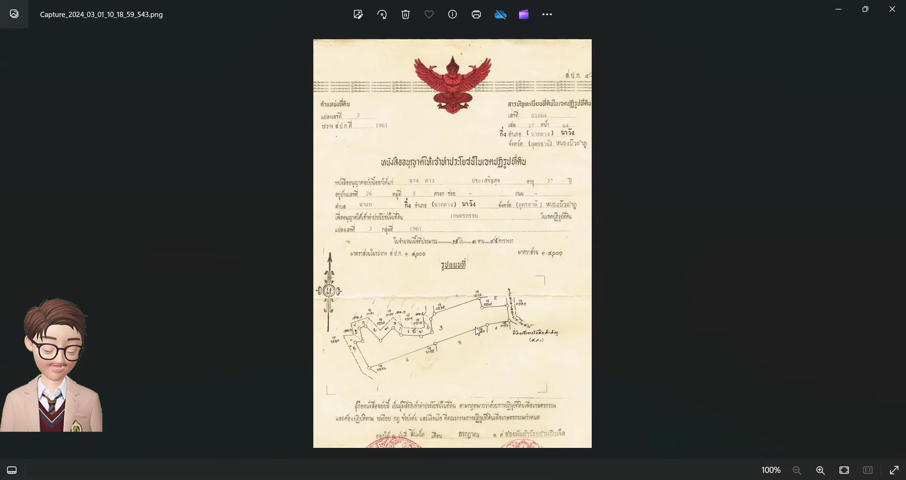
- Zoom in and out on the deed's plot map, then return to the AutoCAD v.24 drawing
scroll(477, 330, up, 5)
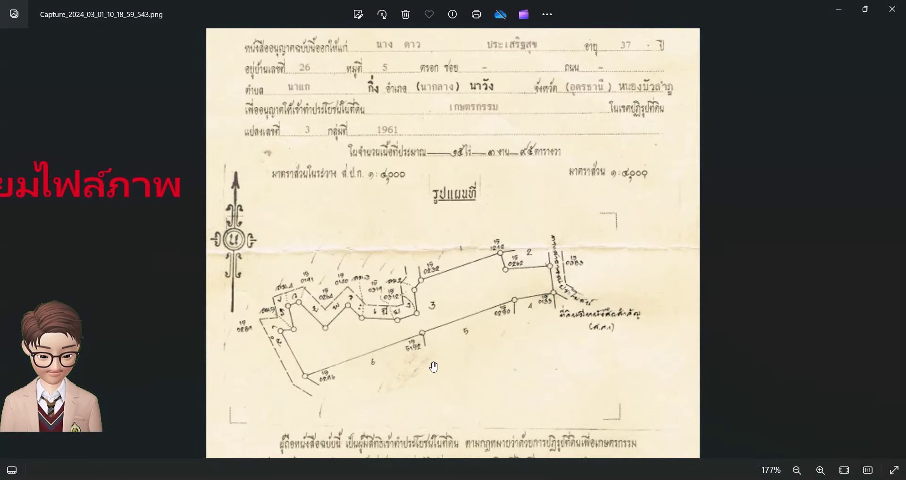
scroll(434, 366, down, 4)
scroll(434, 364, up, 1)
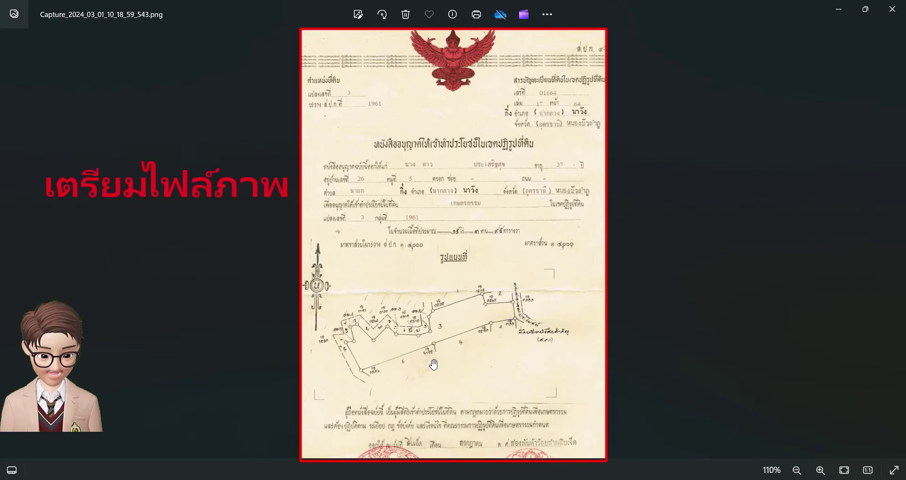
mouse_move(664, 429)
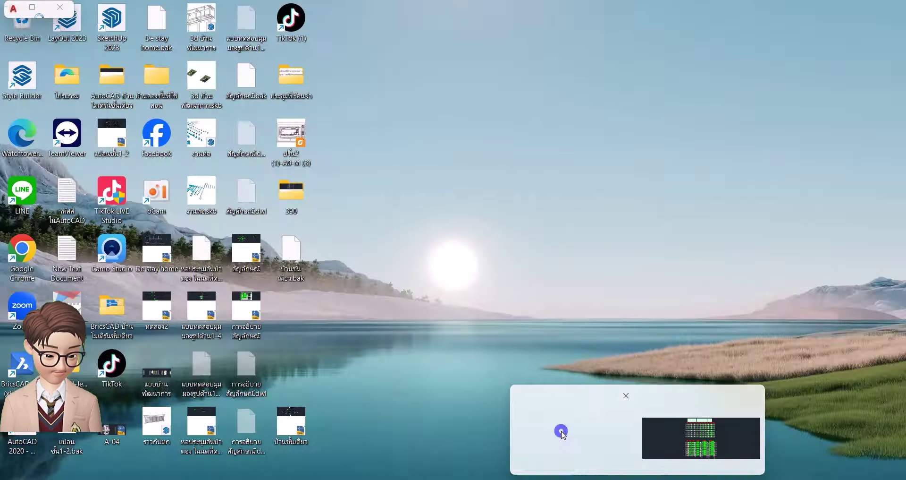
click(562, 433)
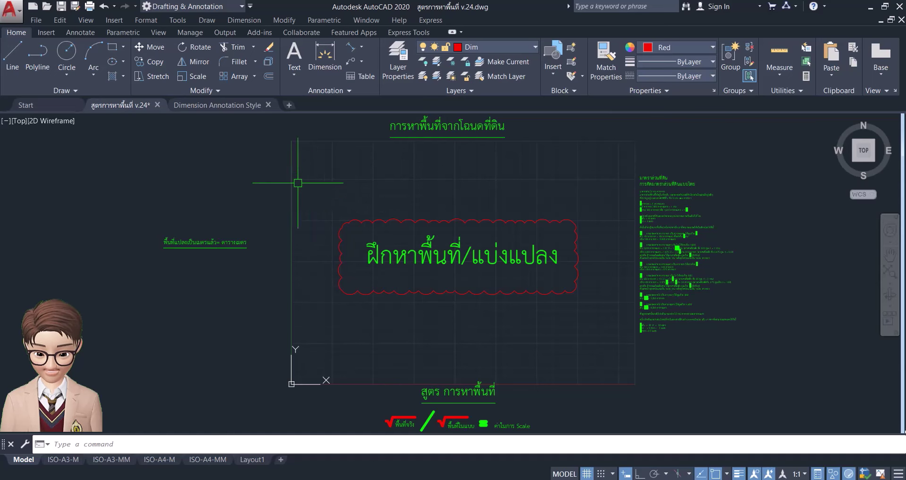
- Switch to the Dimension Annotation Style.dwg drawing
click(217, 105)
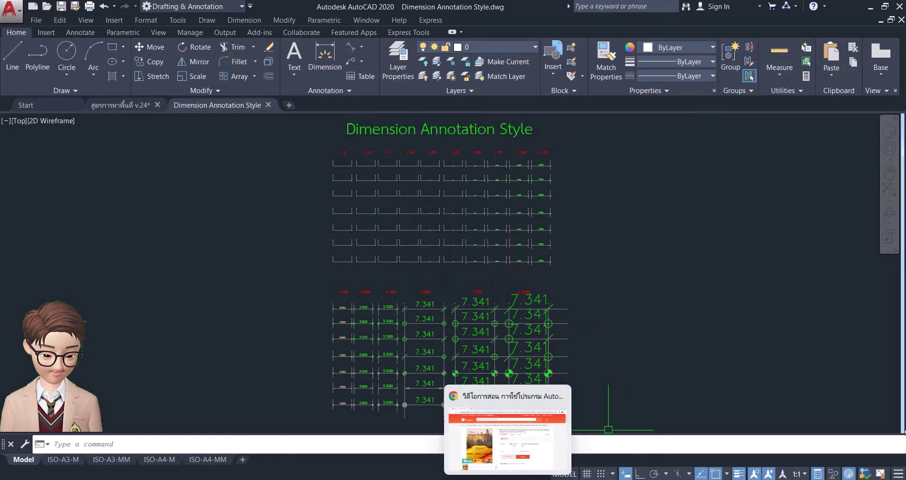
- Bring the Shopee AutoCAD 2024 course page in Chrome to the front
click(503, 441)
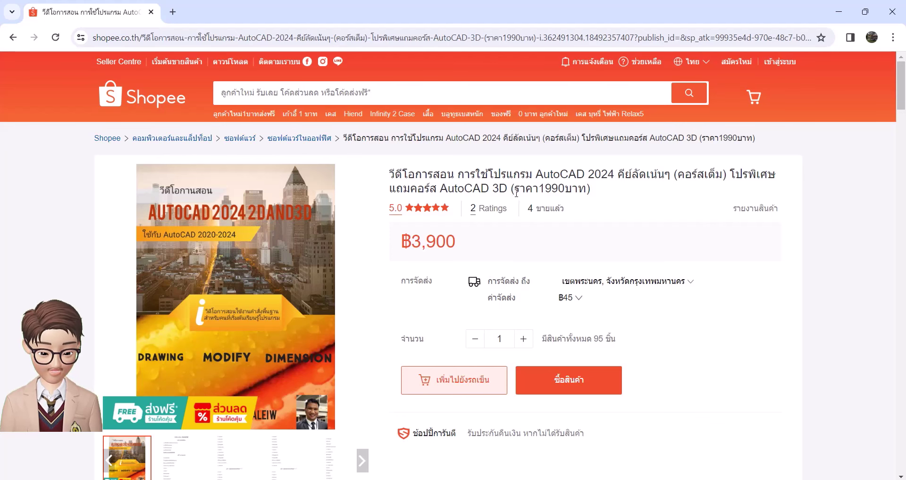
click(597, 441)
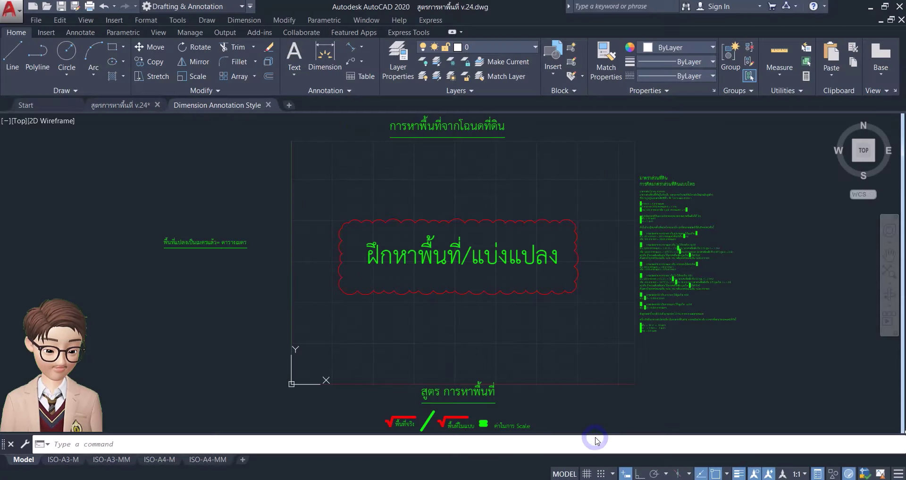
click(46, 6)
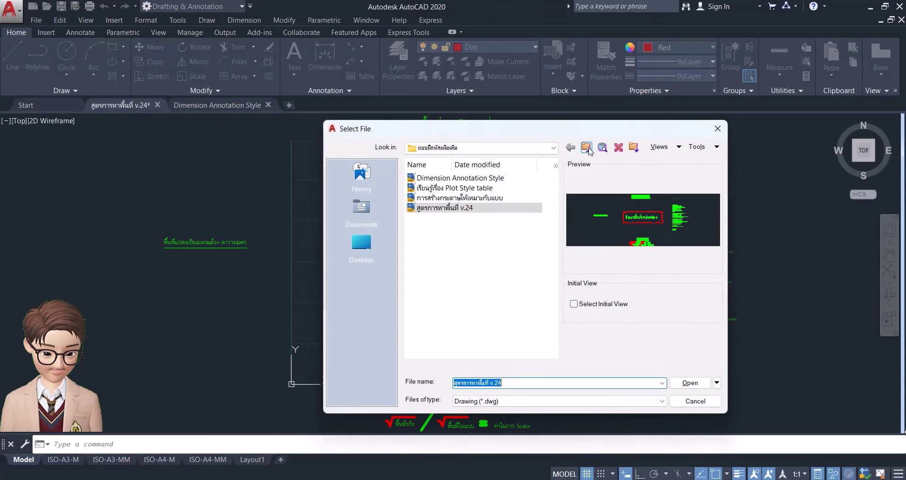
click(587, 148)
click(587, 148)
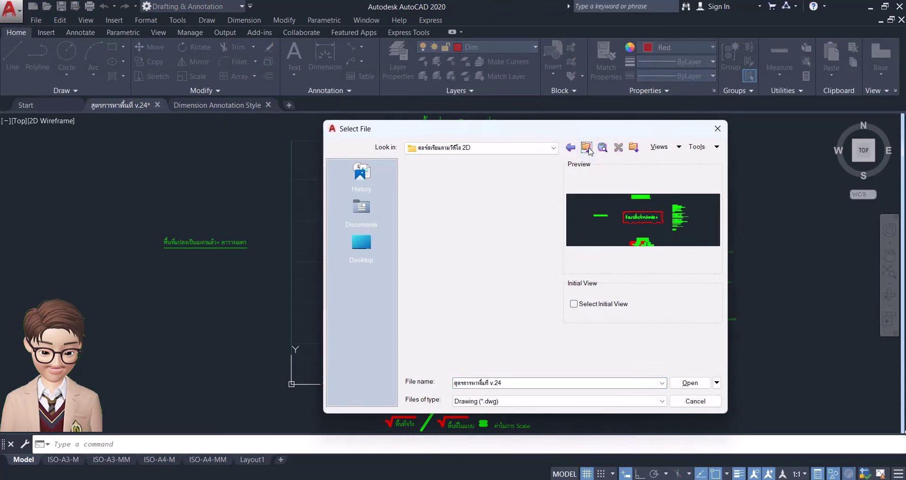
click(587, 148)
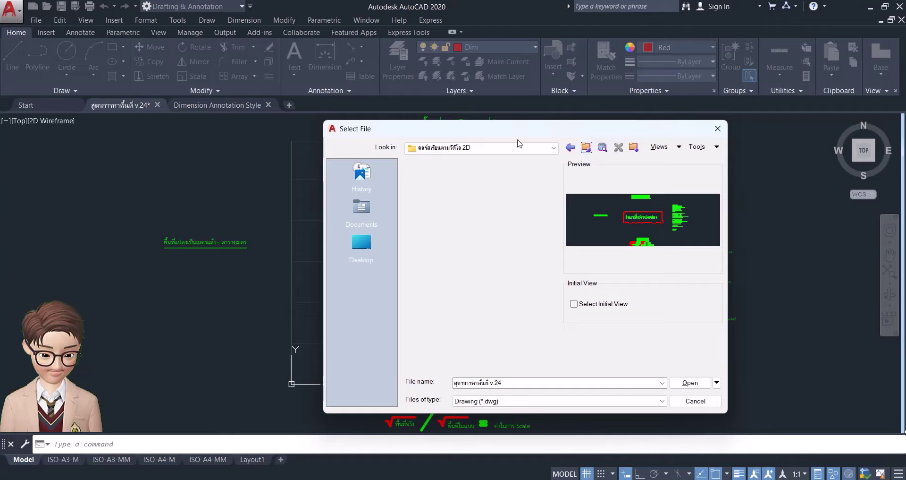
click(553, 149)
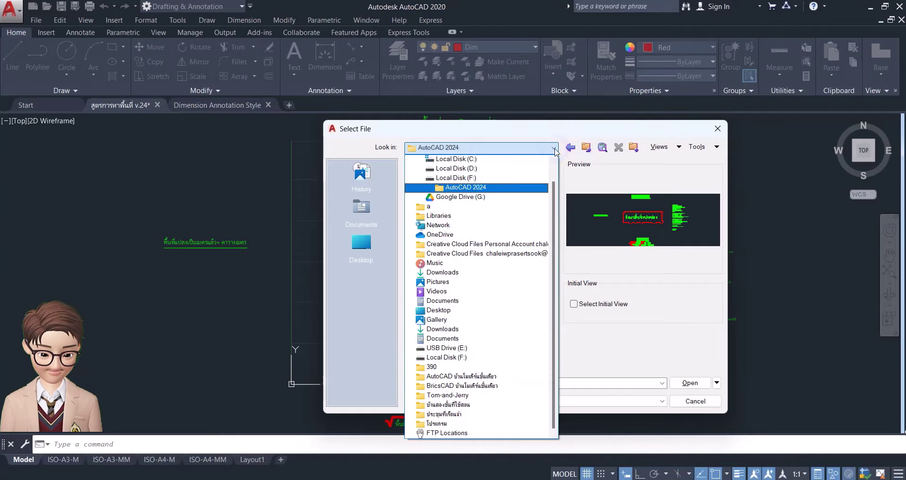
click(528, 149)
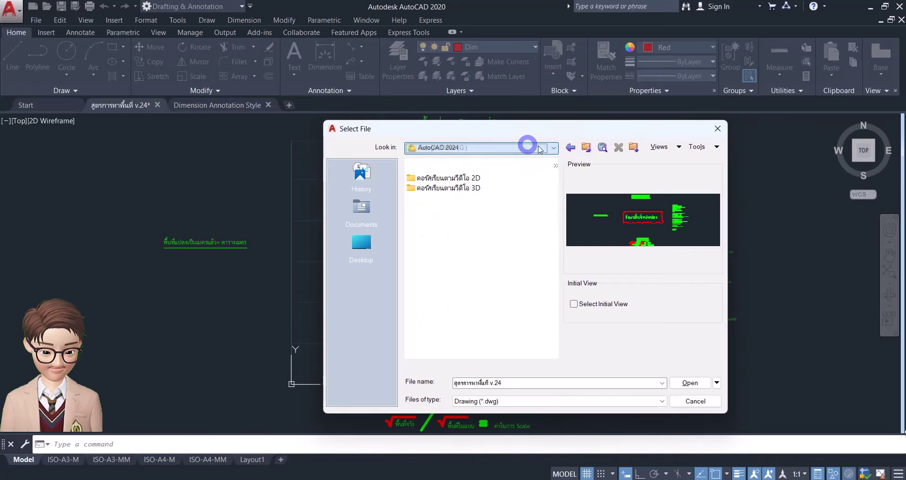
double_click(483, 179)
double_click(468, 179)
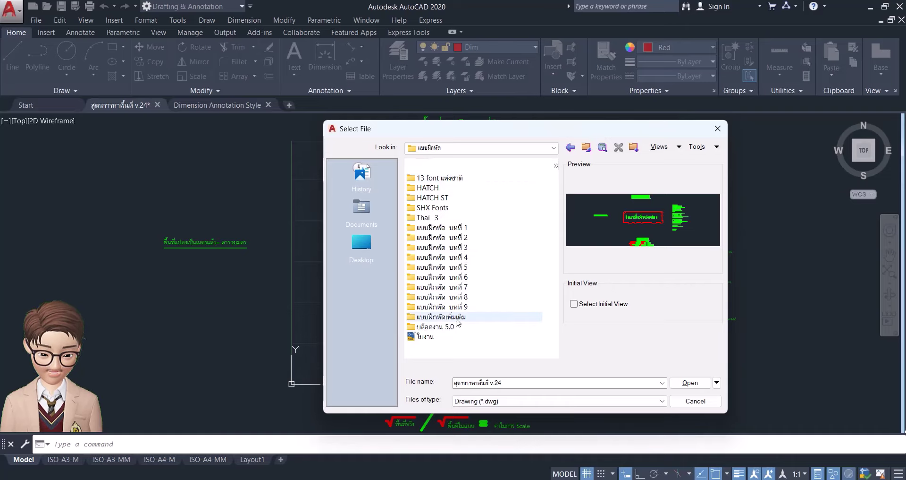
double_click(457, 319)
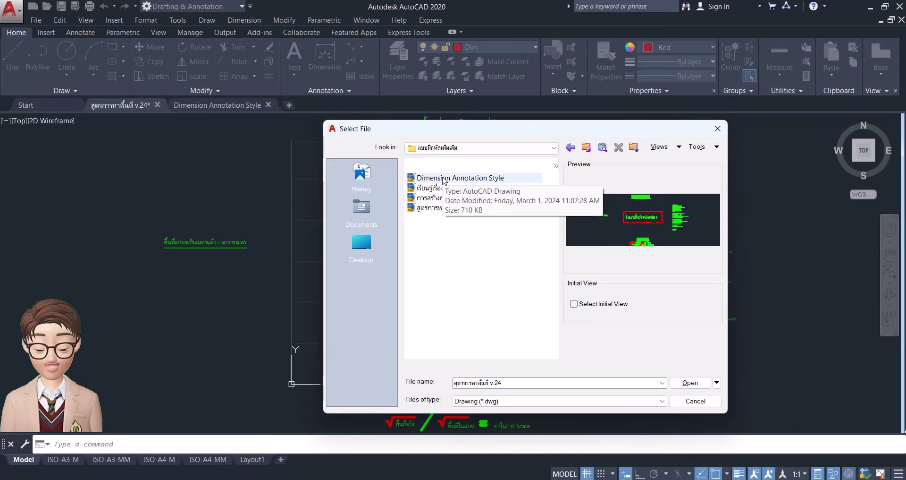
click(718, 129)
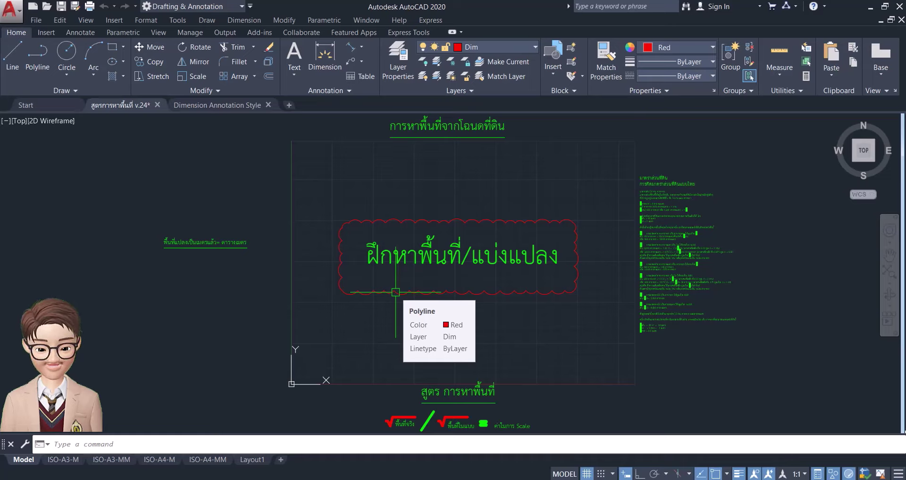
- Delete the red revision cloud and its Thai caption, keeping Dim as the current layer
click(593, 198)
click(317, 316)
key(Delete)
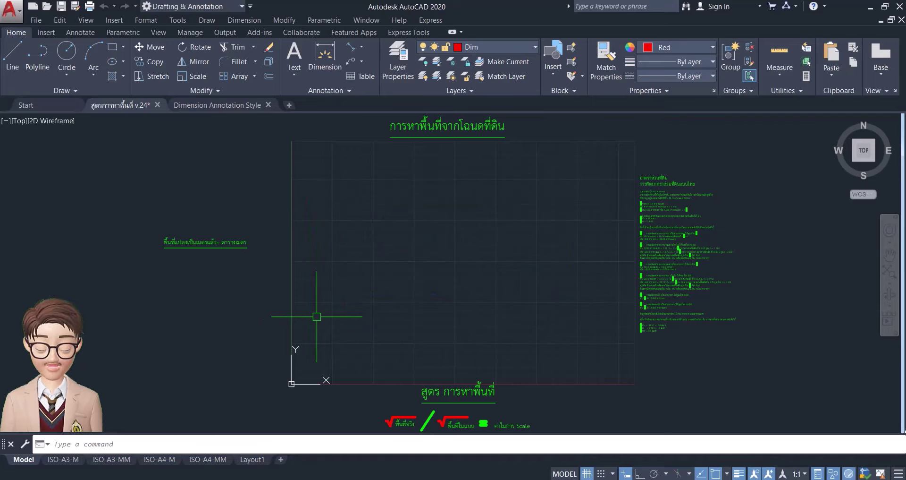
click(510, 46)
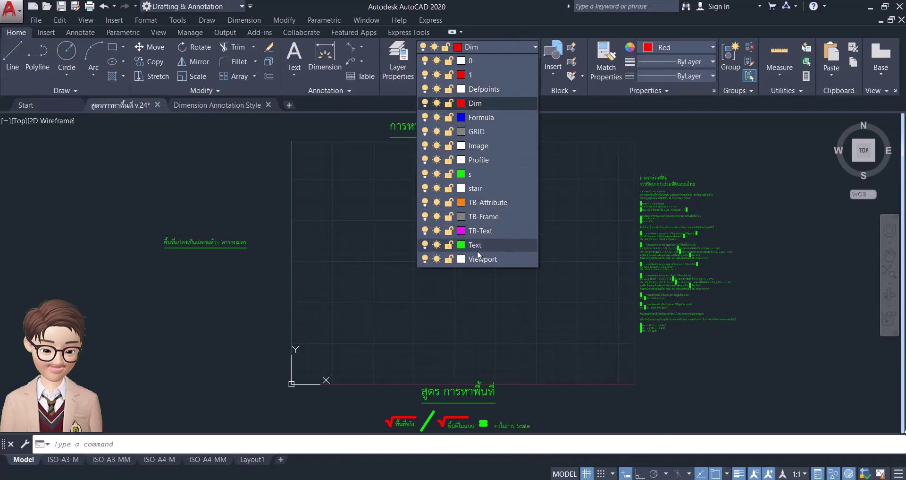
click(569, 194)
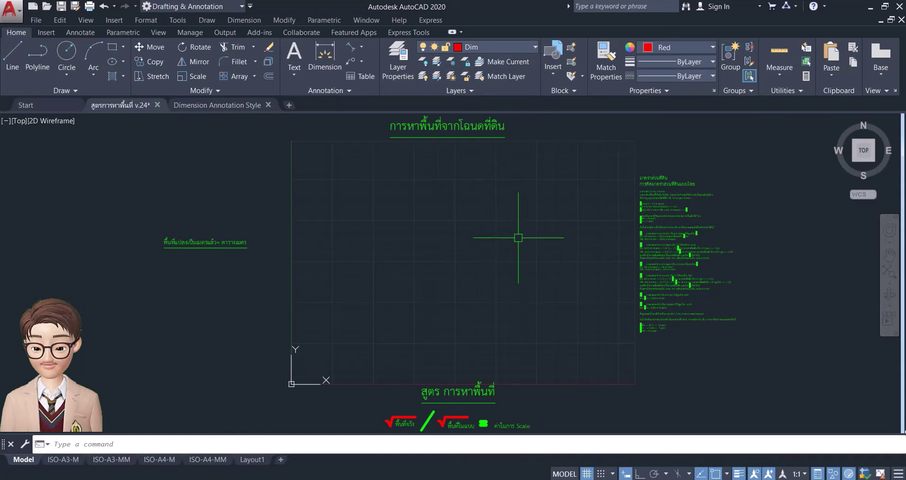
- Attach image Capture_2024_03_01_10_18_59_543 in the frame's practice area at scale 1
click(46, 33)
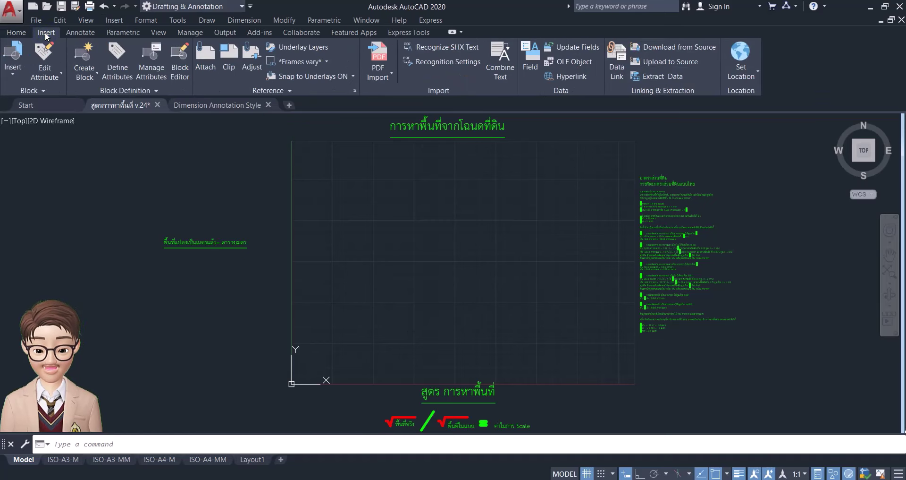
click(212, 70)
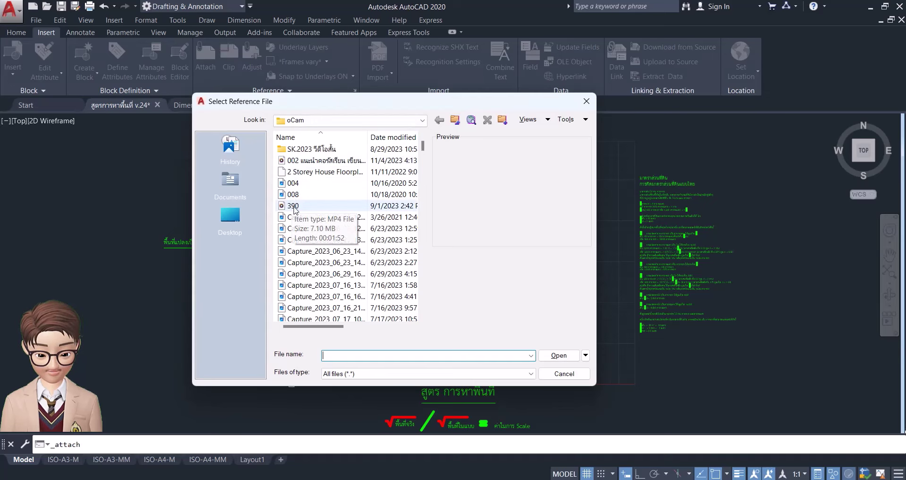
drag(423, 177, 424, 220)
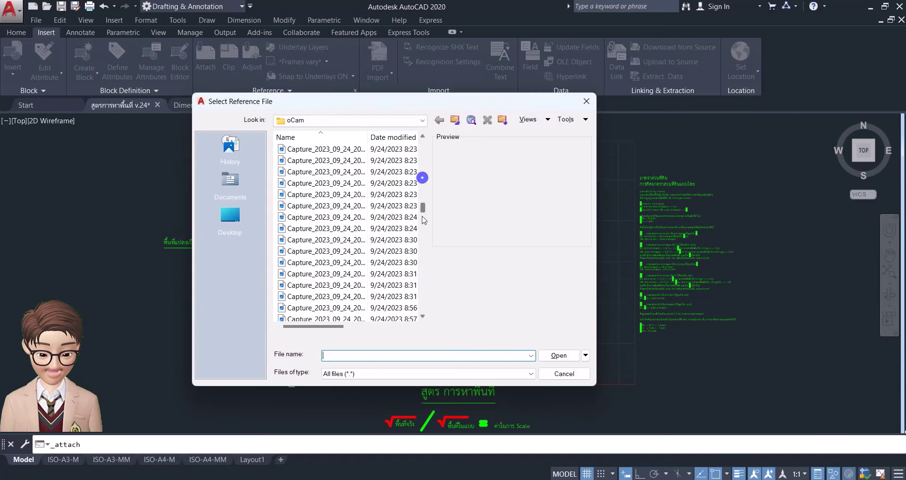
drag(424, 220, 423, 277)
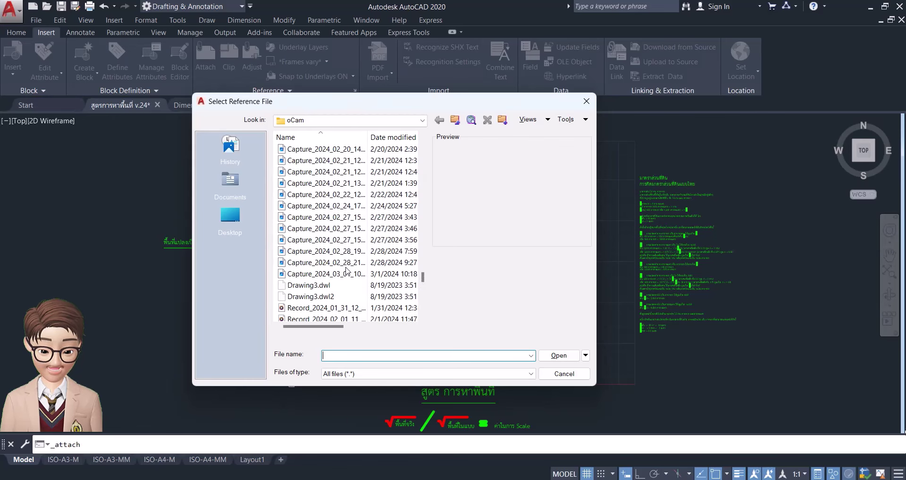
click(347, 273)
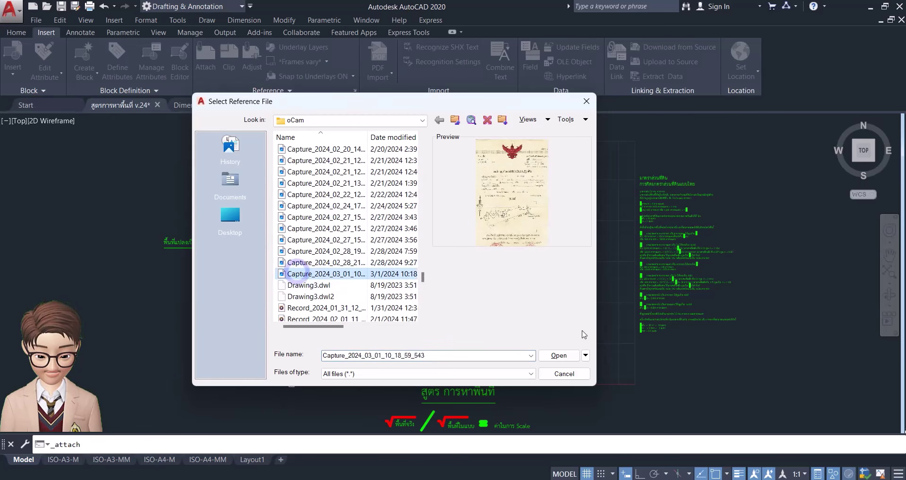
click(564, 357)
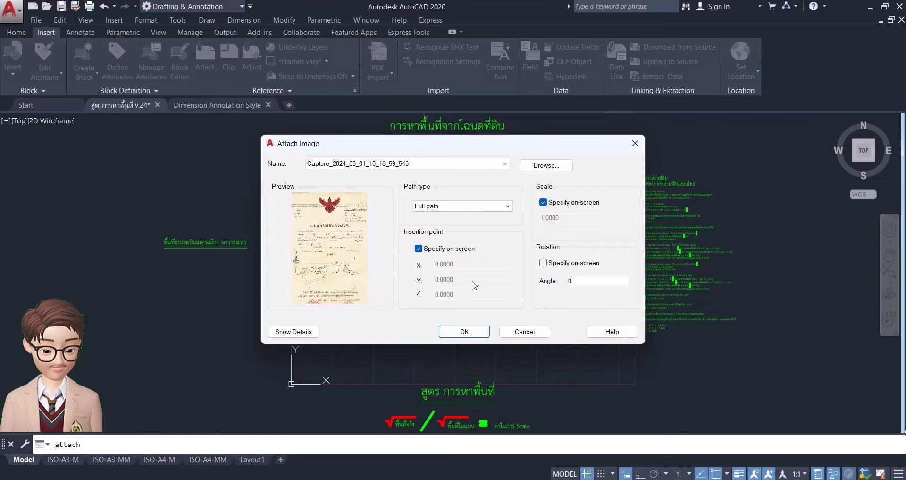
click(466, 332)
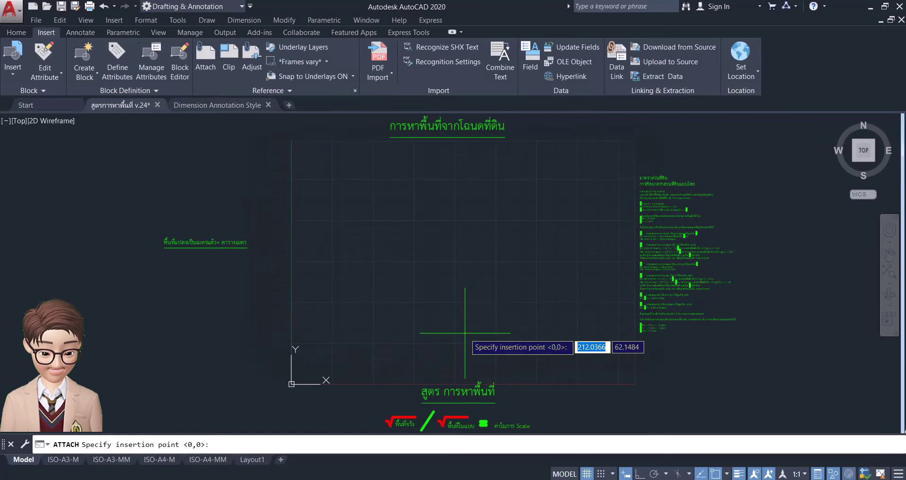
click(374, 350)
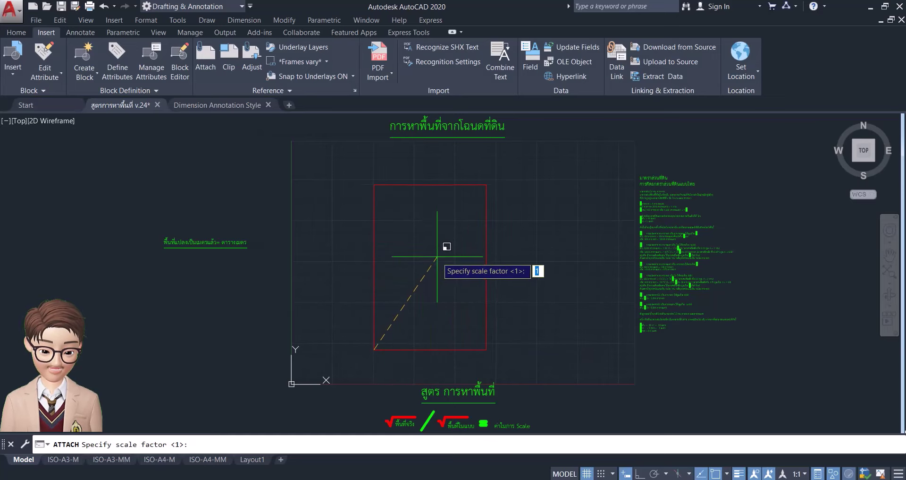
key(Return)
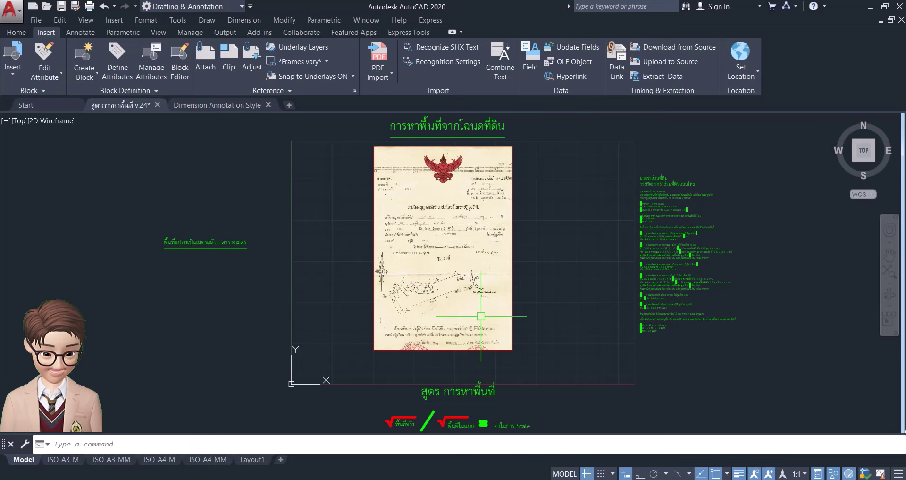
- Zoom in on the deed's area line reading 15 rai 3 ngan 95 square wa
scroll(438, 314, up, 5)
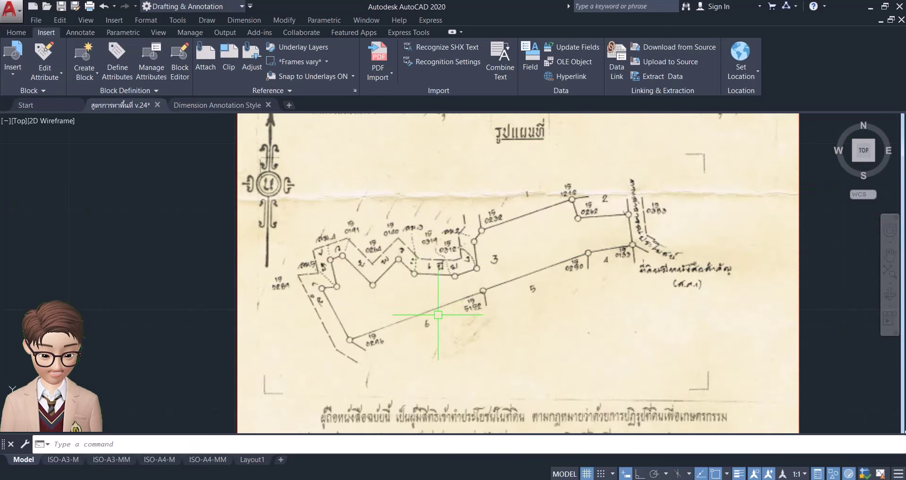
middle_drag(438, 315, 419, 301)
scroll(333, 325, up, 4)
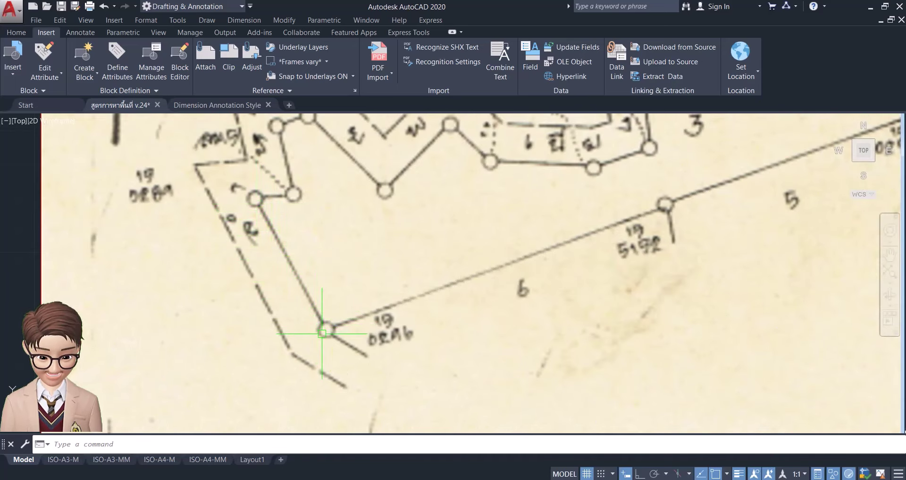
scroll(322, 333, down, 2)
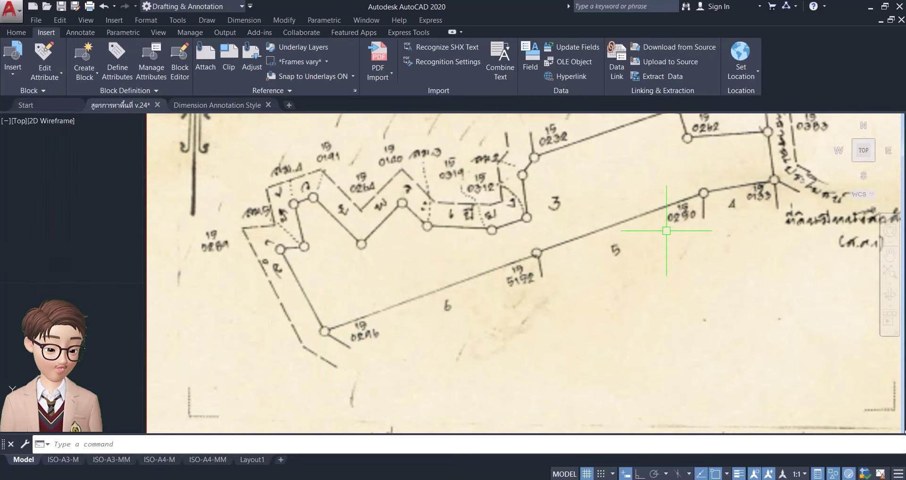
- Show the whole parcel outline, then zoom in on the green land-unit conversion notes
middle_drag(667, 226, 650, 289)
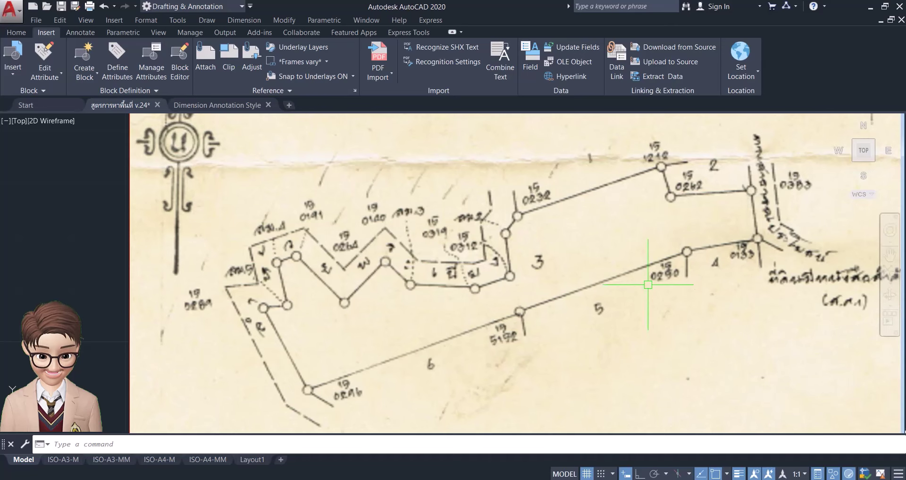
scroll(650, 289, down, 3)
scroll(473, 299, up, 1)
scroll(473, 299, up, 1)
scroll(436, 255, up, 4)
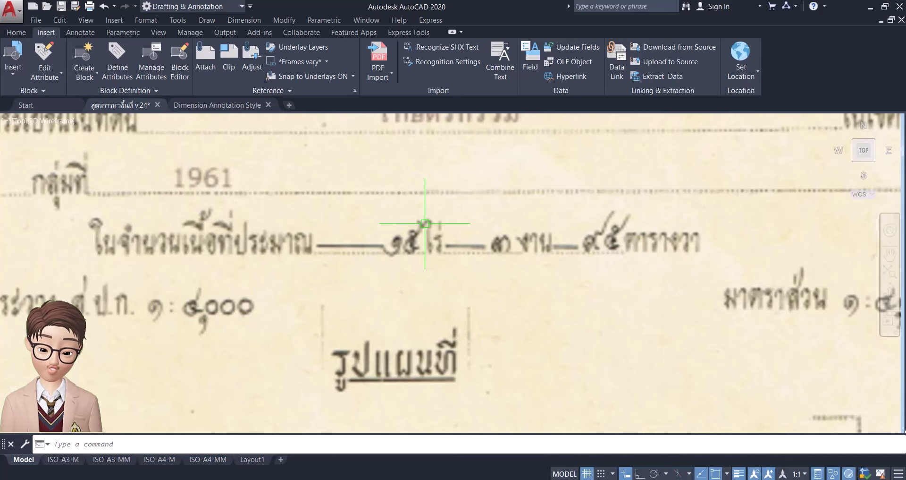
scroll(424, 223, down, 4)
scroll(425, 224, down, 4)
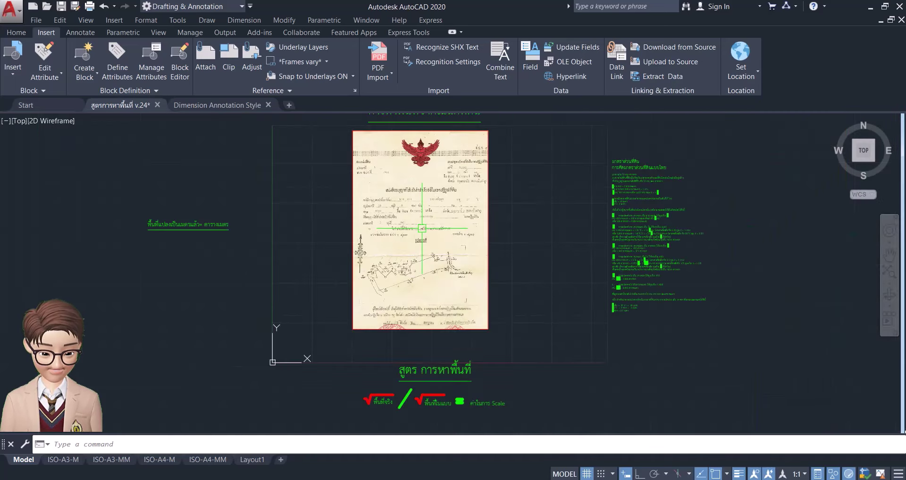
middle_drag(421, 191, 423, 207)
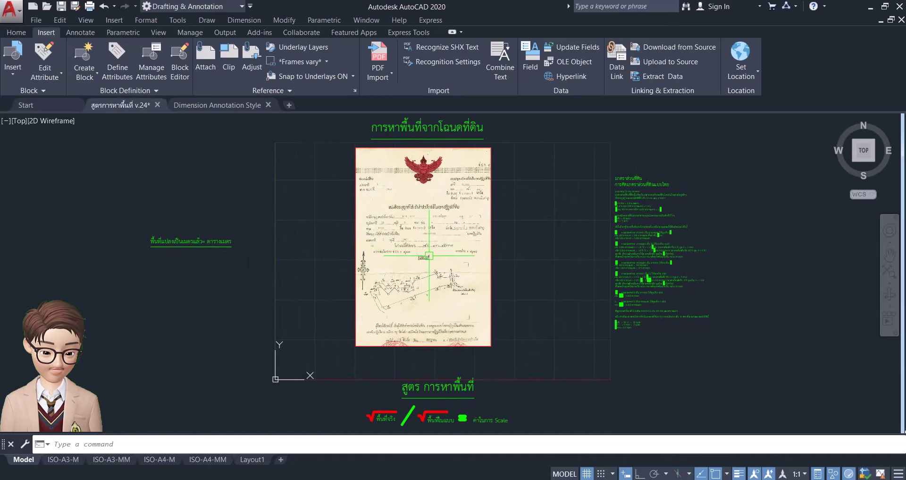
scroll(664, 191, up, 5)
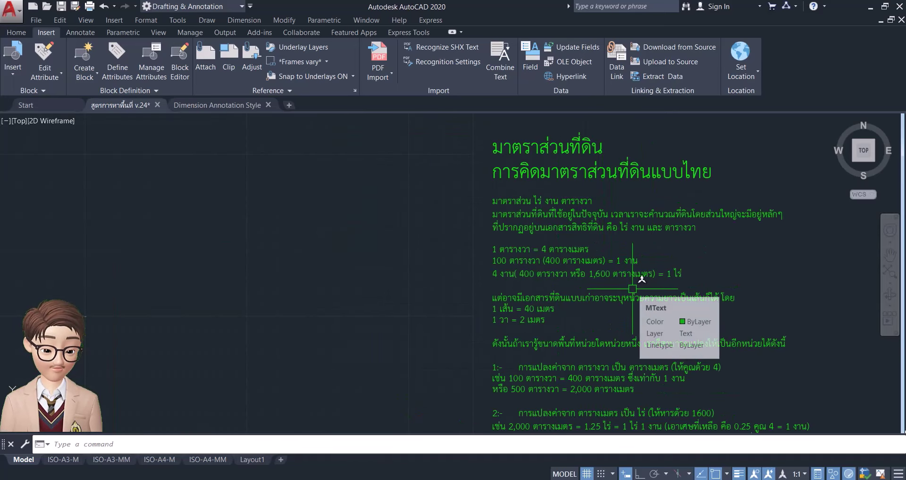
scroll(620, 277, up, 2)
scroll(620, 277, up, 2)
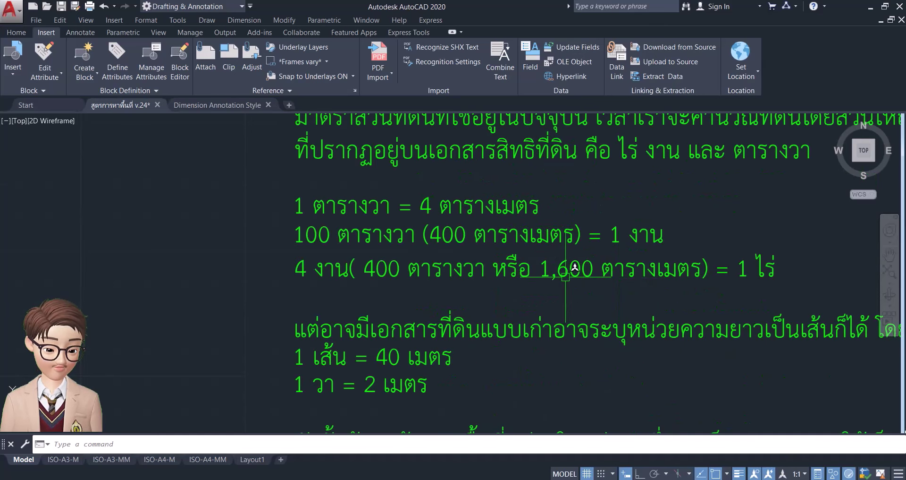
scroll(566, 277, down, 2)
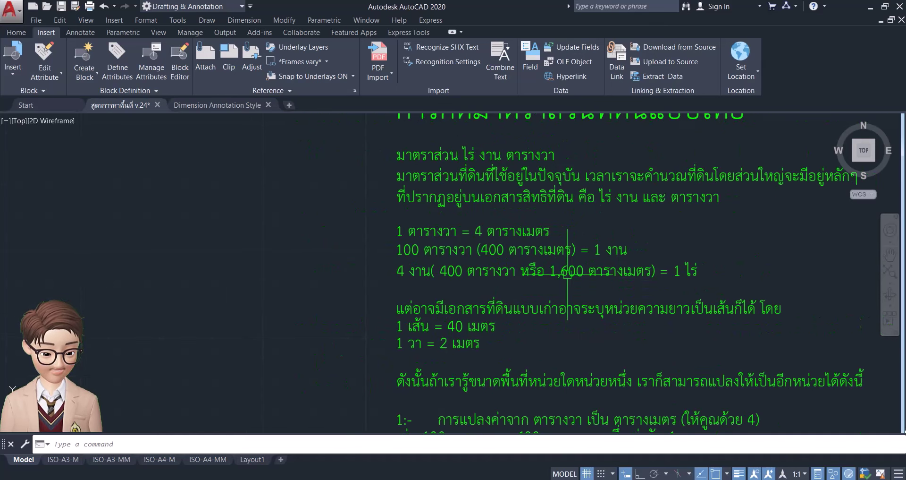
click(385, 219)
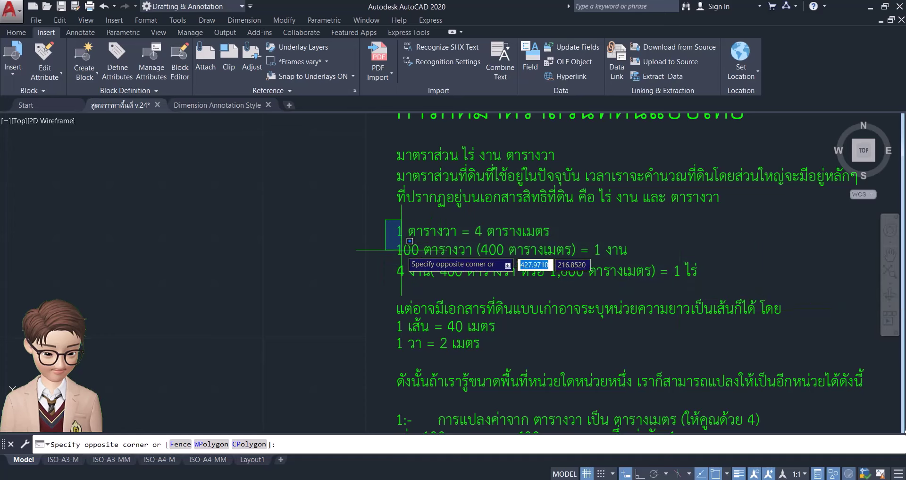
click(389, 248)
click(493, 347)
click(413, 283)
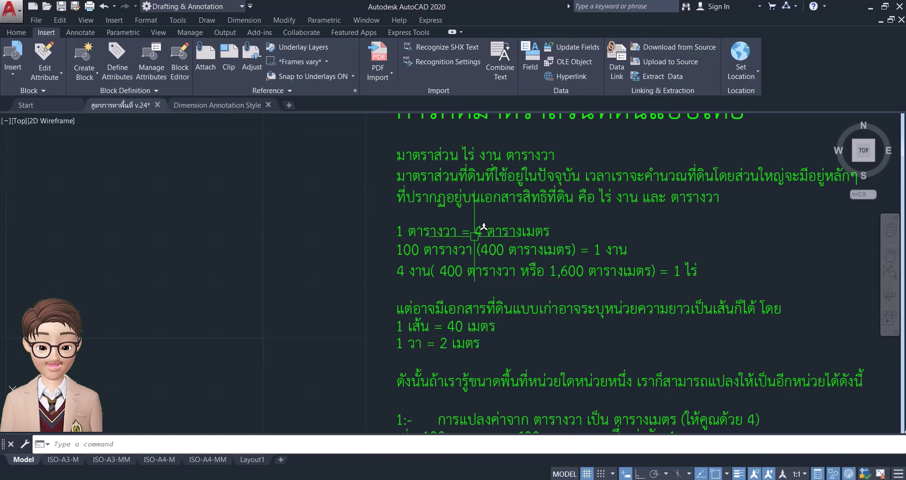
- Inspect the square-metre area caption, recentre on the deed and notes, and show the View ribbon
scroll(475, 236, down, 7)
middle_drag(354, 199, 662, 182)
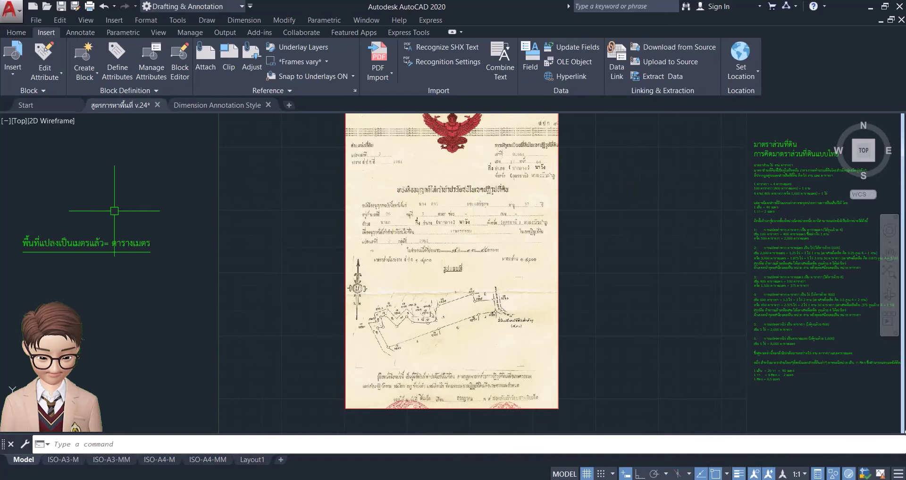
scroll(141, 246, up, 3)
scroll(197, 243, up, 2)
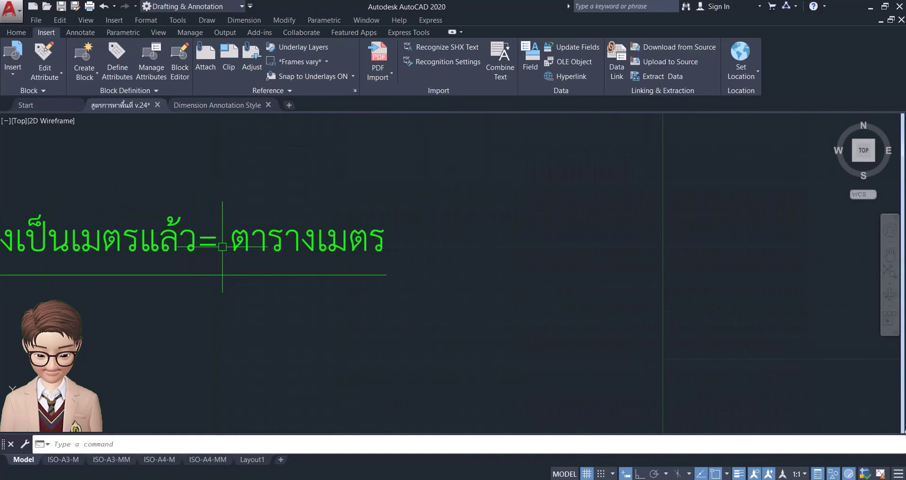
mouse_move(248, 240)
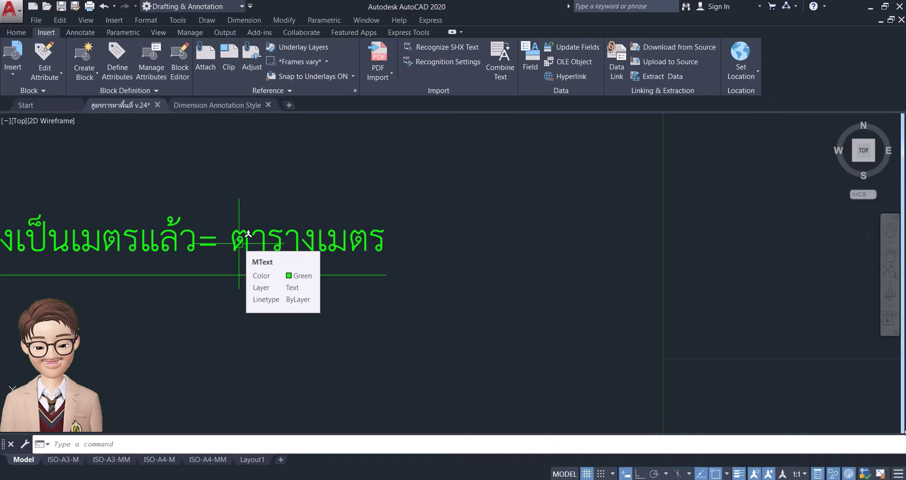
scroll(248, 233, down, 5)
scroll(283, 241, down, 2)
mouse_move(718, 283)
middle_down()
mouse_move(313, 277)
mouse_move(387, 292)
middle_up()
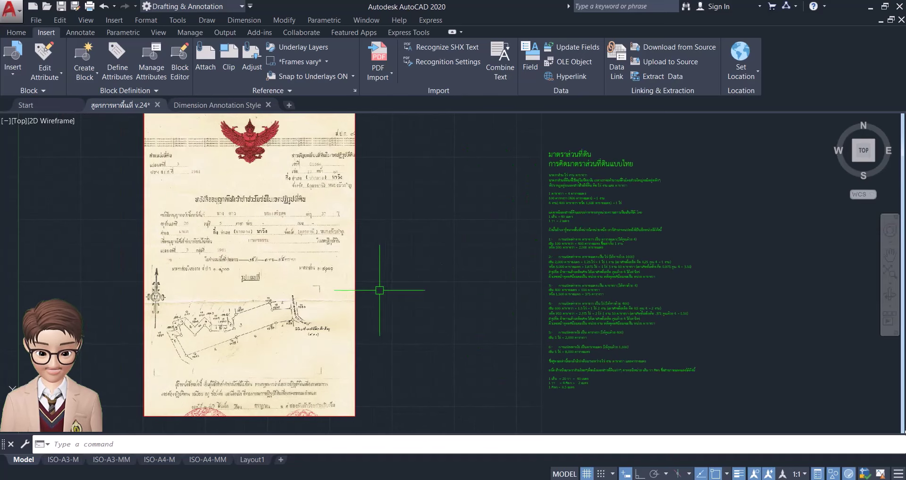
click(166, 34)
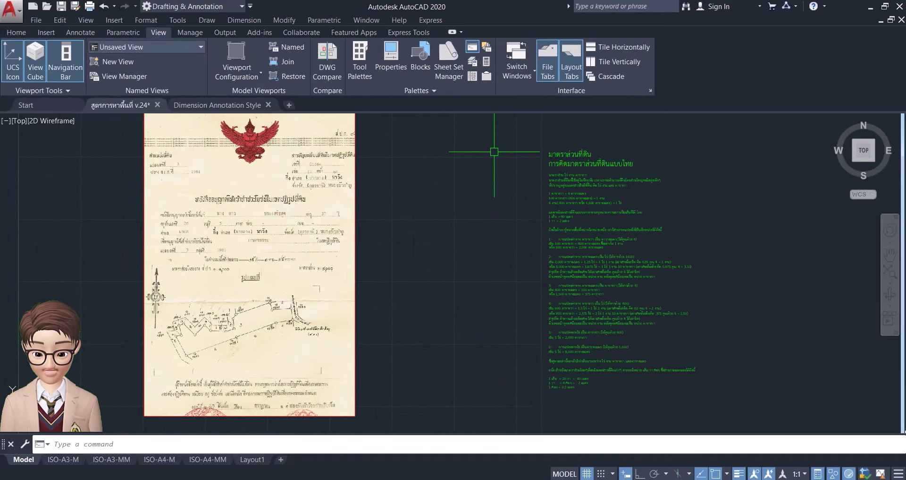
- Open QuickCalc, move it left, and bring the conversion notes' heading into view
click(486, 62)
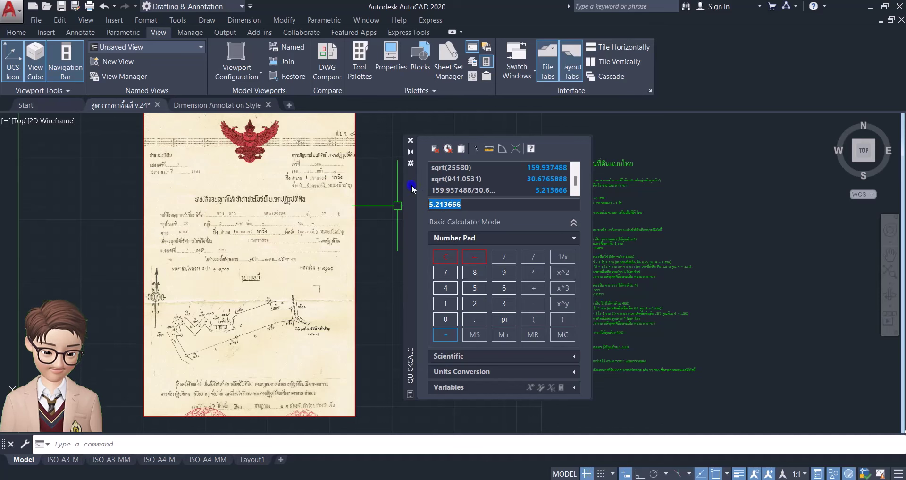
drag(413, 185, 352, 186)
scroll(557, 279, up, 5)
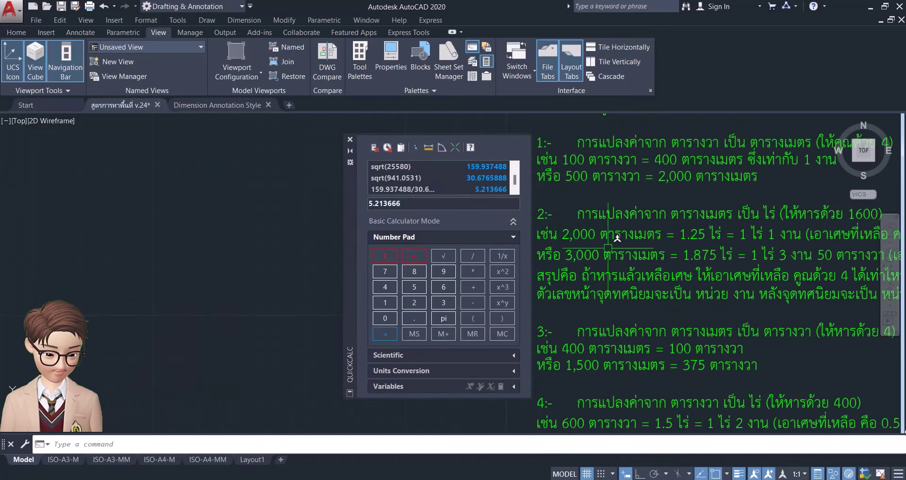
scroll(723, 249, down, 3)
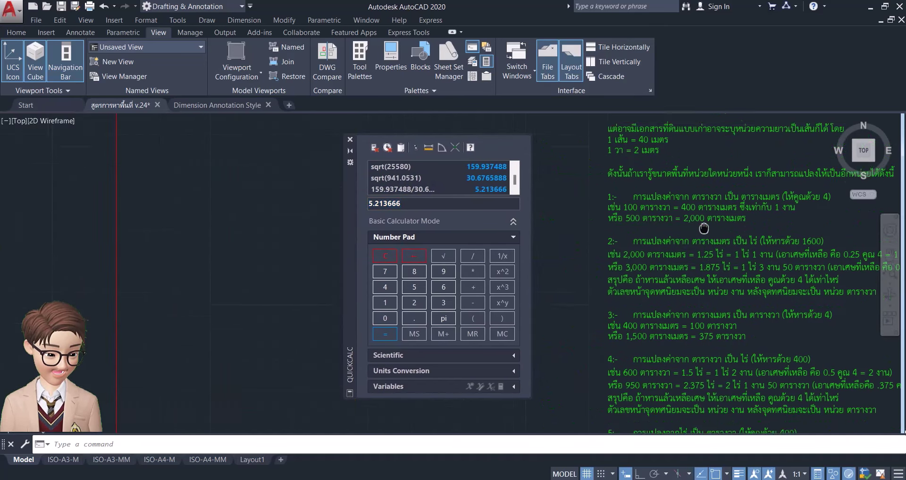
mouse_move(722, 250)
middle_down()
mouse_move(687, 329)
mouse_move(679, 382)
middle_up()
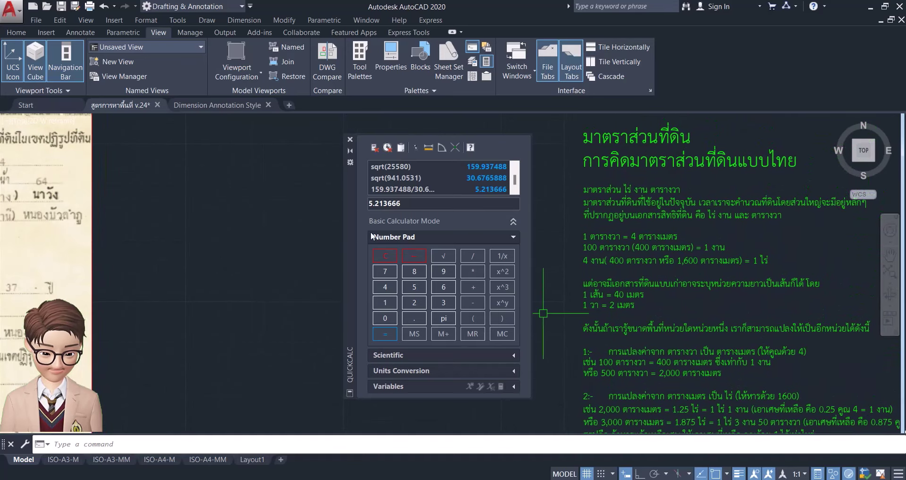
- Compute 1600 × 15 = 24000 in QuickCalc, copy the result, and clear the input
double_click(402, 203)
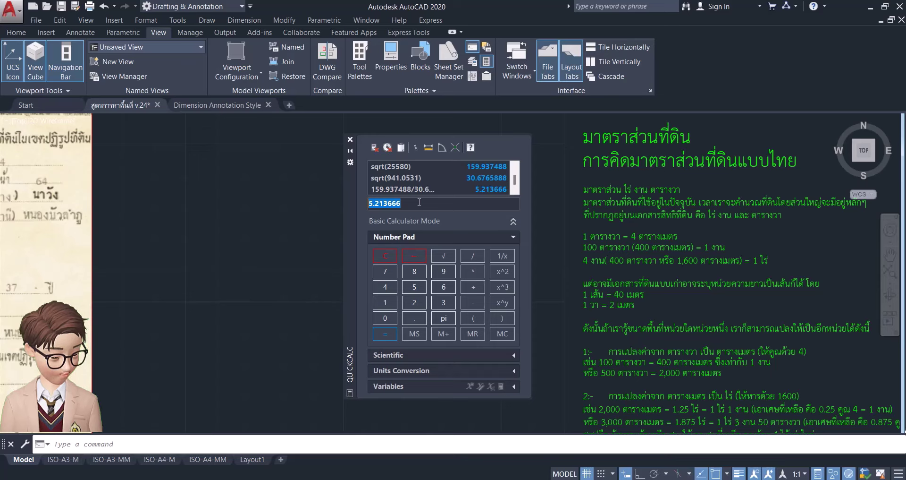
text(1600)
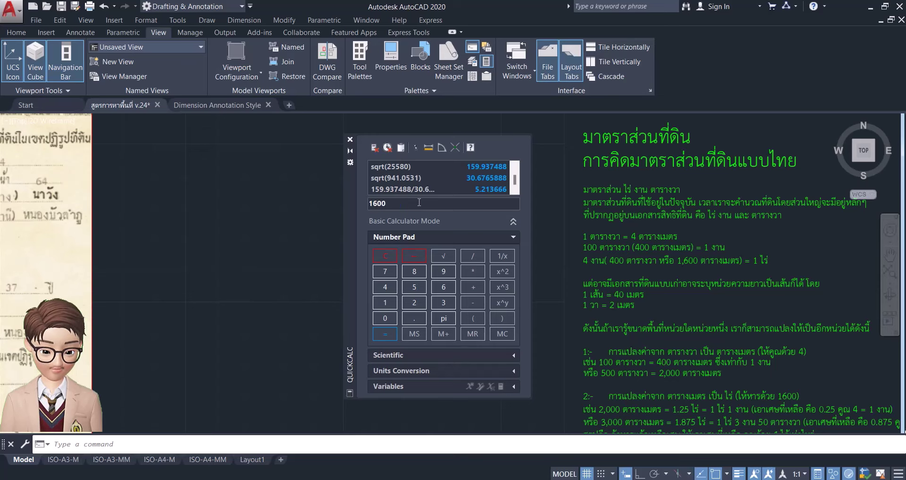
click(468, 274)
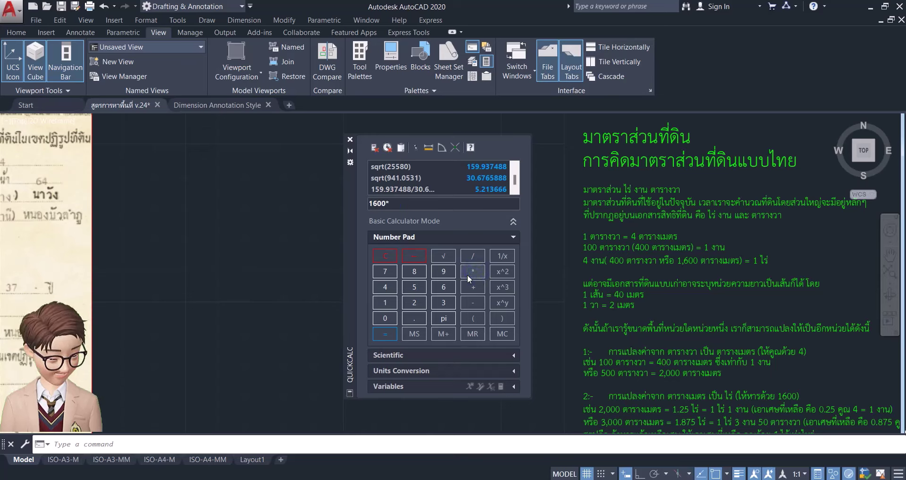
text(15)
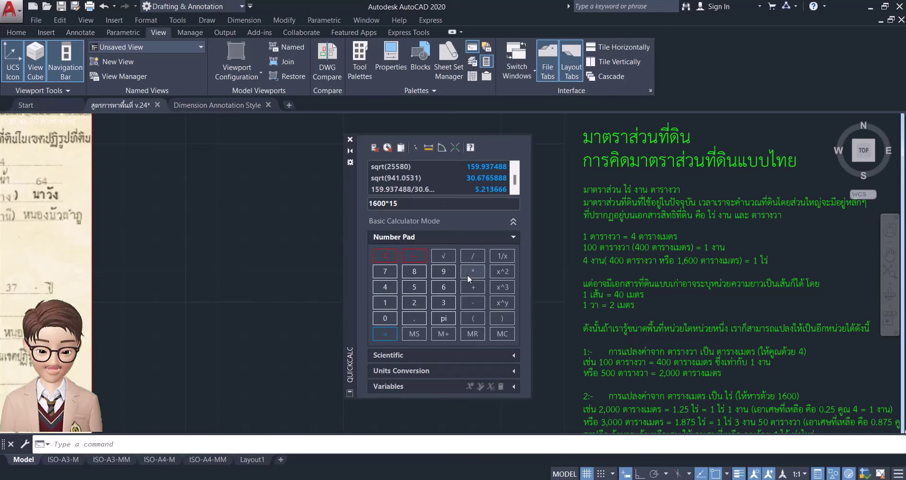
click(387, 336)
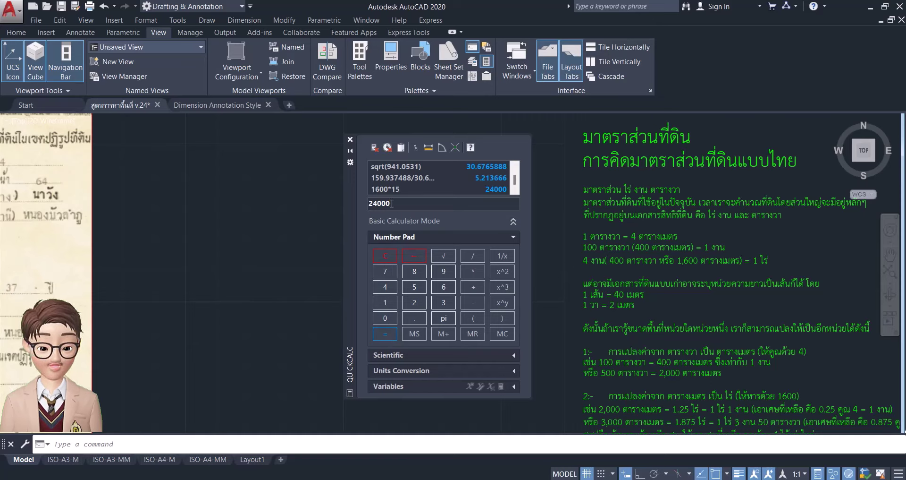
drag(391, 203, 369, 203)
right_click(375, 203)
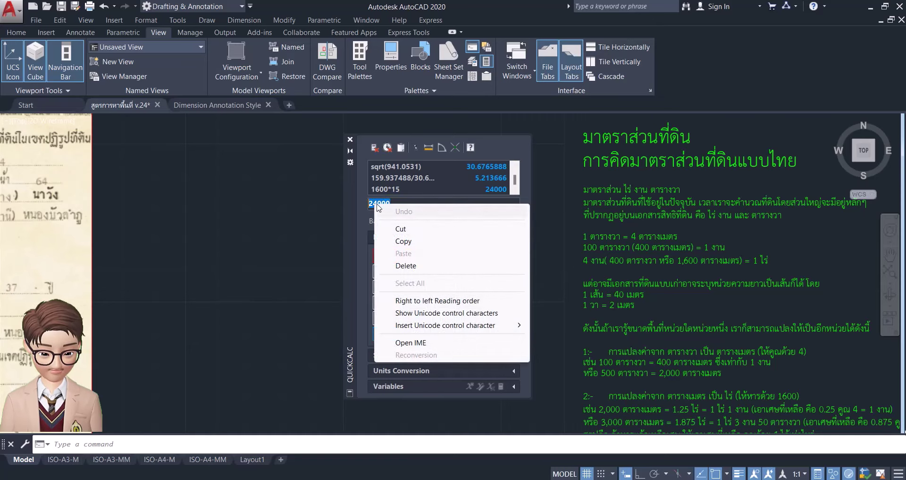
click(417, 241)
key(Delete)
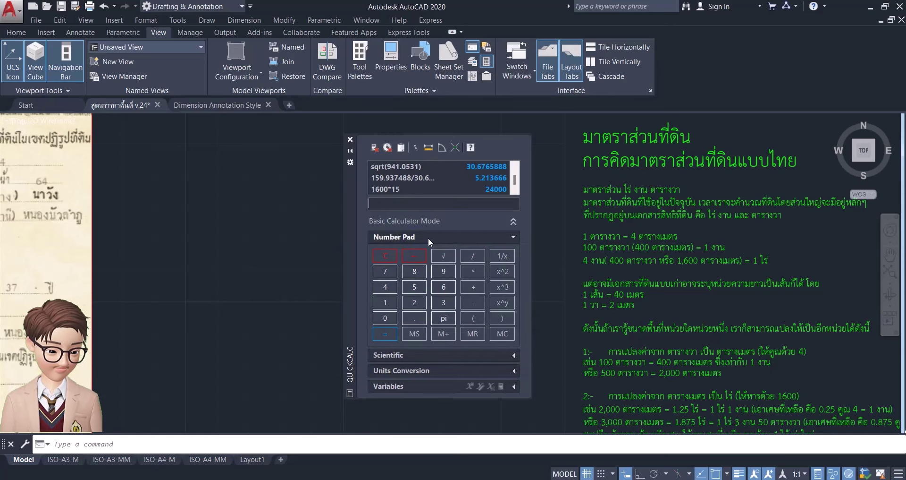
- Compute 400 × 3 = 1200 in QuickCalc for the 3 ngan
scroll(208, 208, down, 3)
scroll(55, 271, down, 3)
scroll(56, 271, up, 3)
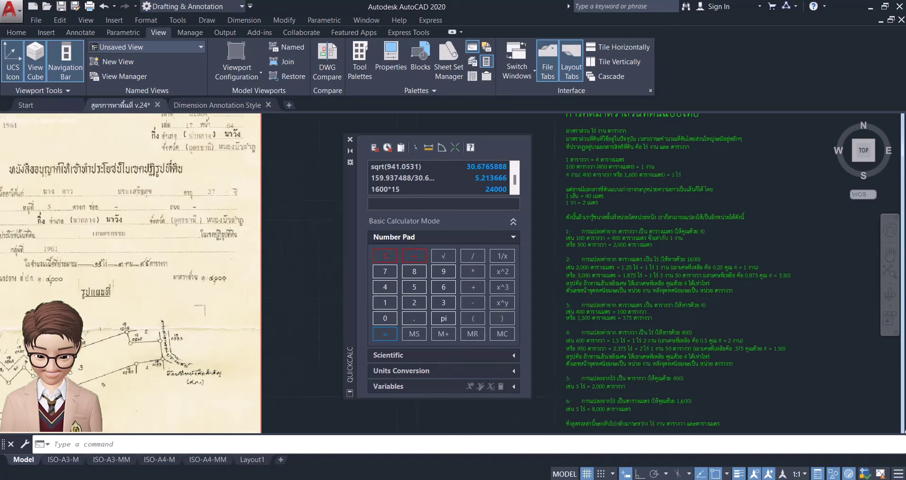
scroll(55, 272, up, 3)
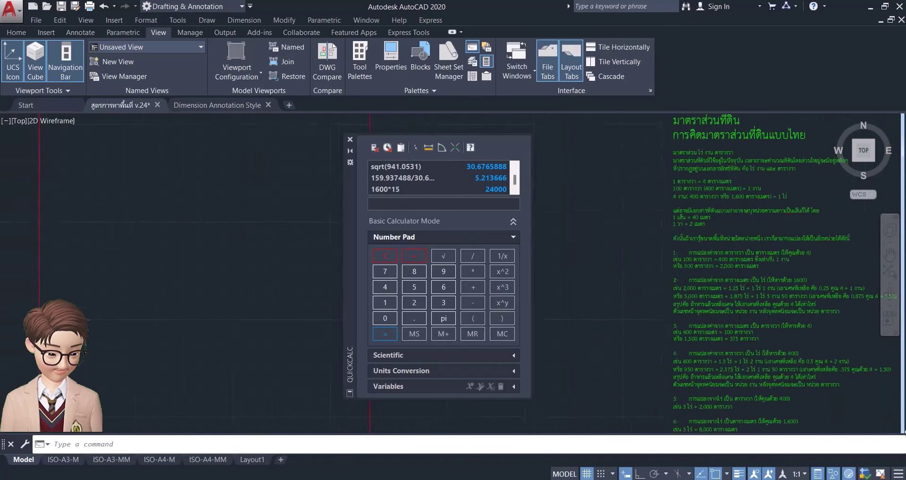
scroll(331, 279, up, 3)
scroll(741, 312, up, 3)
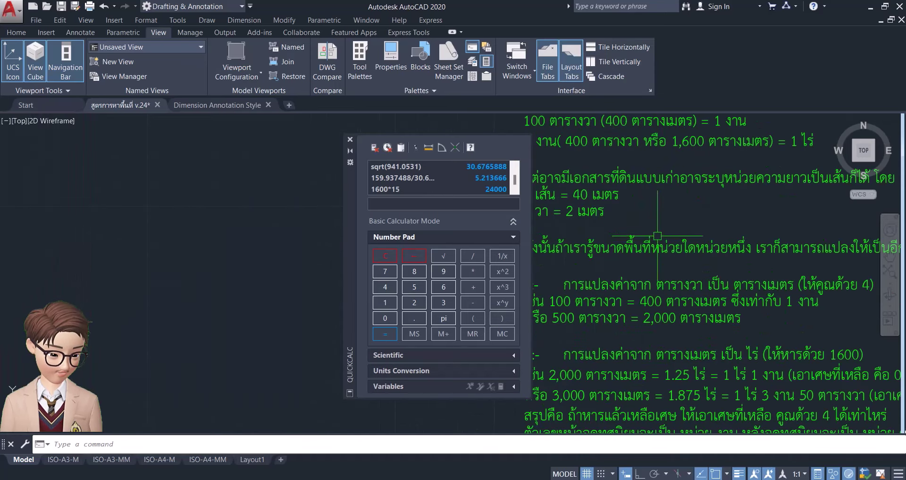
scroll(741, 312, down, 2)
scroll(737, 283, up, 2)
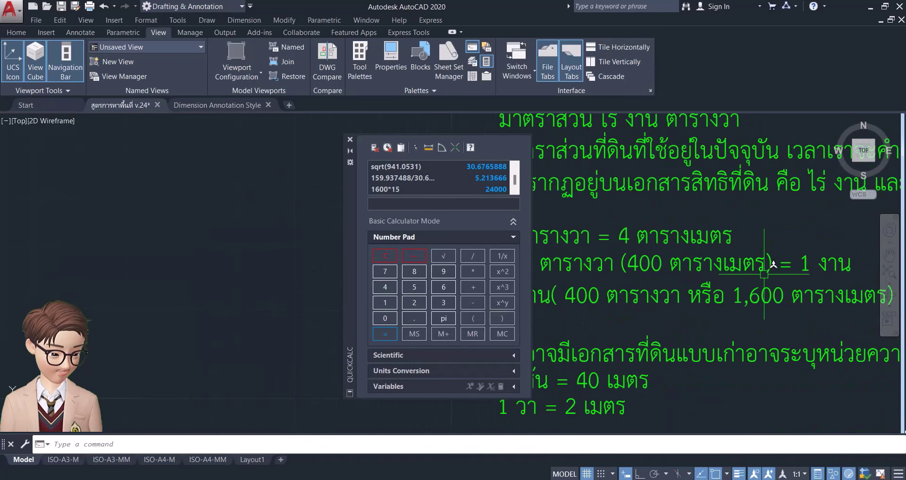
scroll(543, 281, up, 1)
click(386, 203)
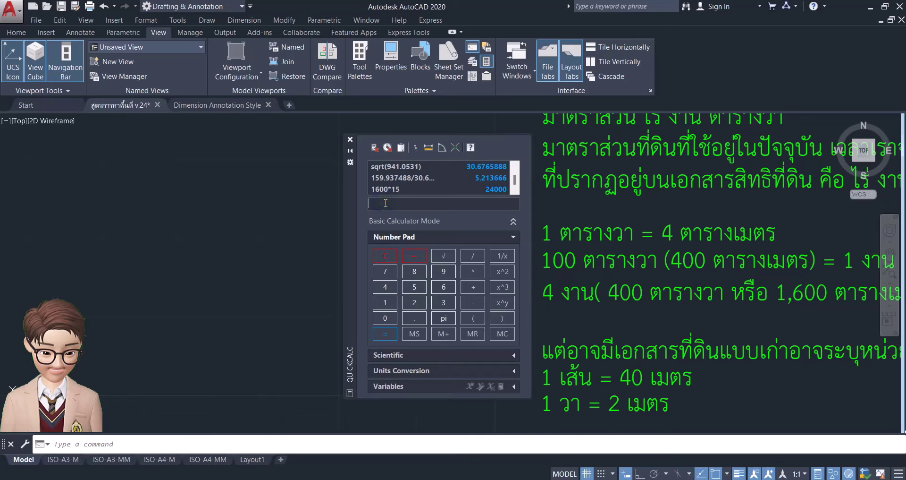
text(400)
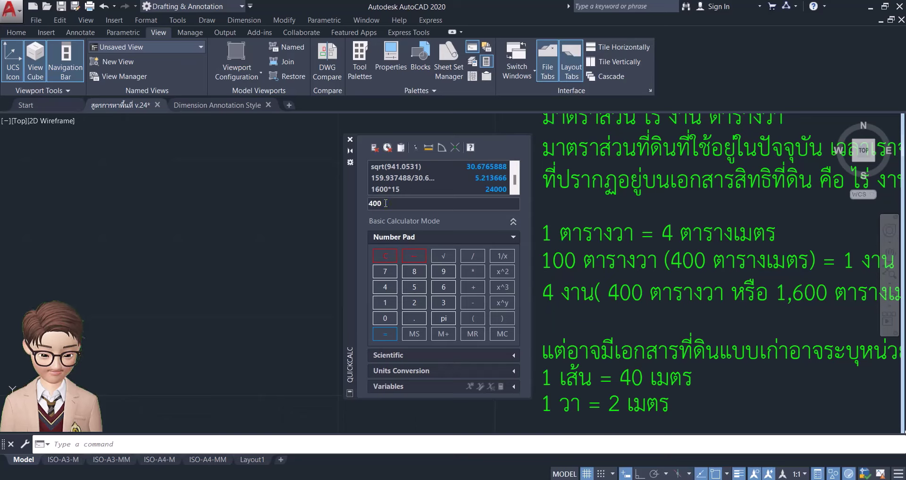
click(473, 271)
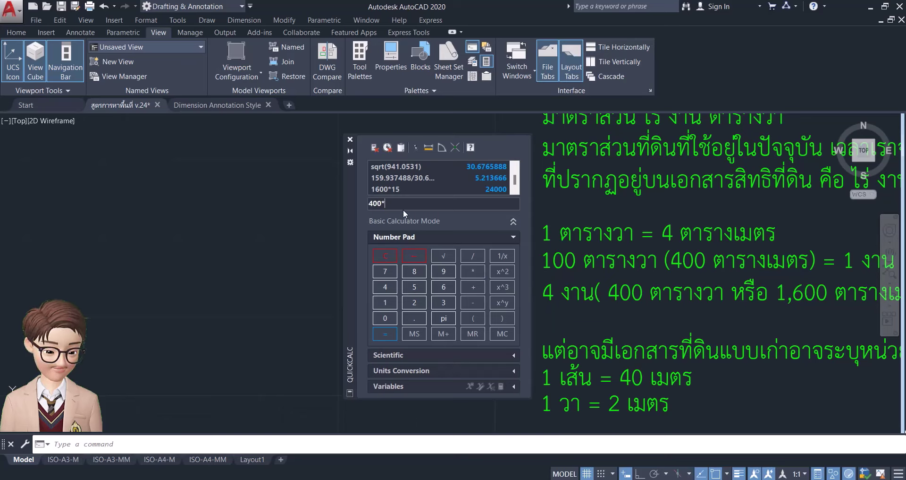
click(445, 302)
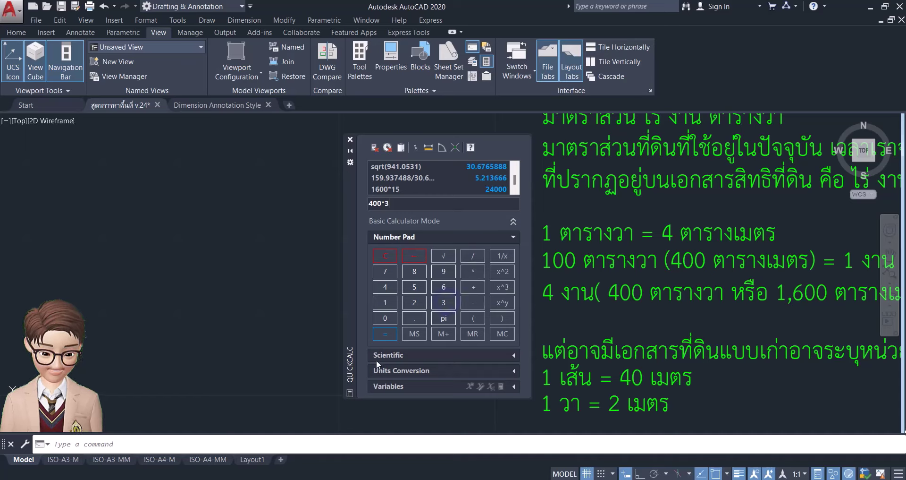
click(384, 332)
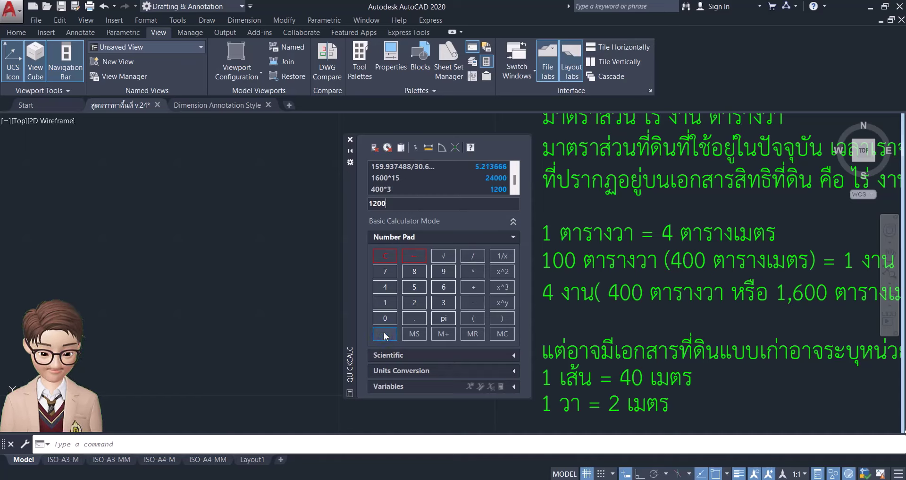
- Add the pasted 24000 to get 25200, then copy it and clear the input
click(481, 287)
right_click(398, 203)
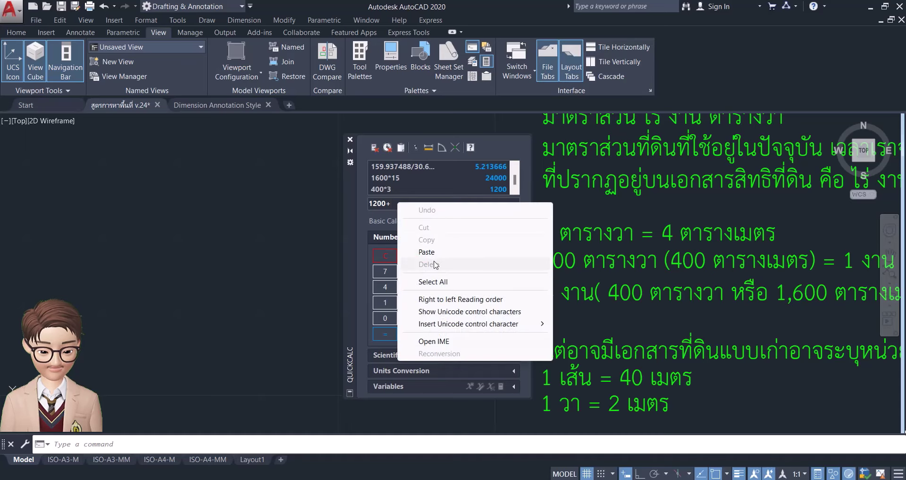
click(428, 253)
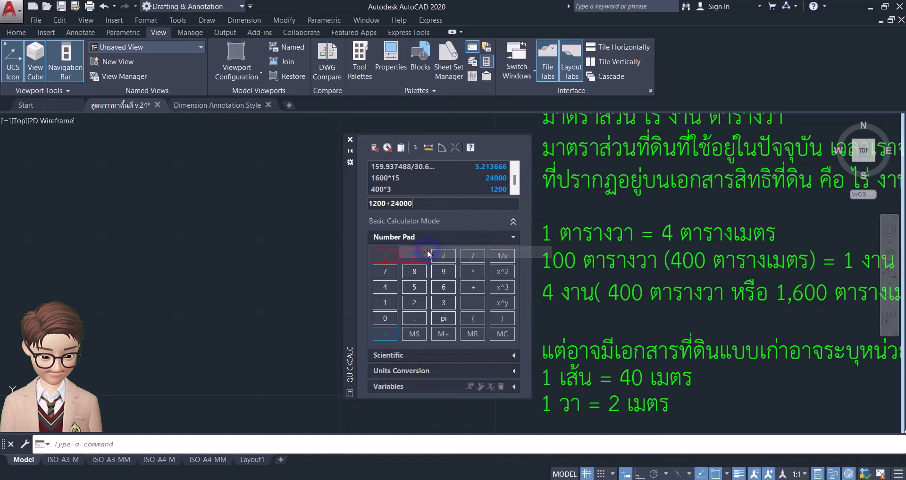
click(385, 334)
click(377, 202)
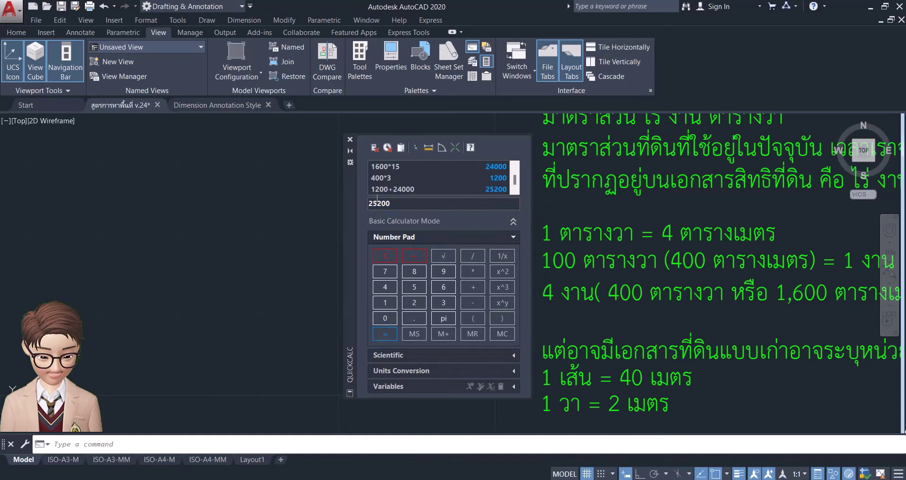
drag(393, 203, 347, 204)
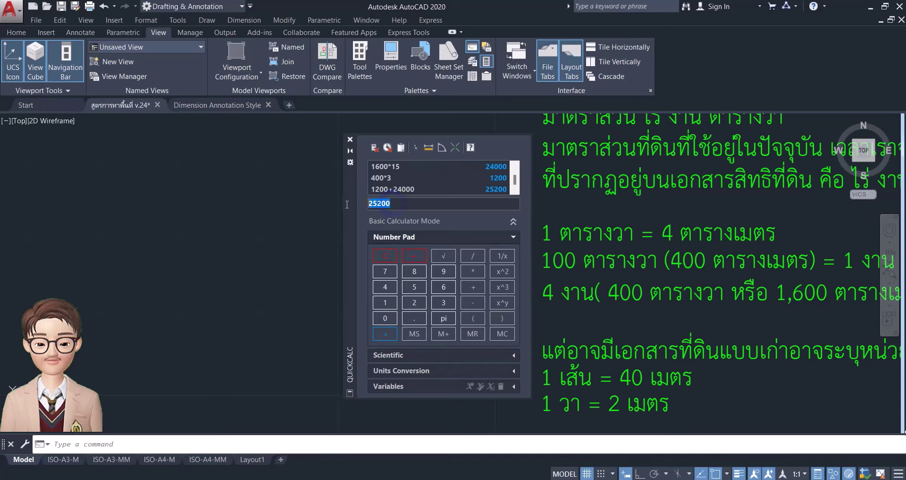
right_click(384, 204)
click(416, 240)
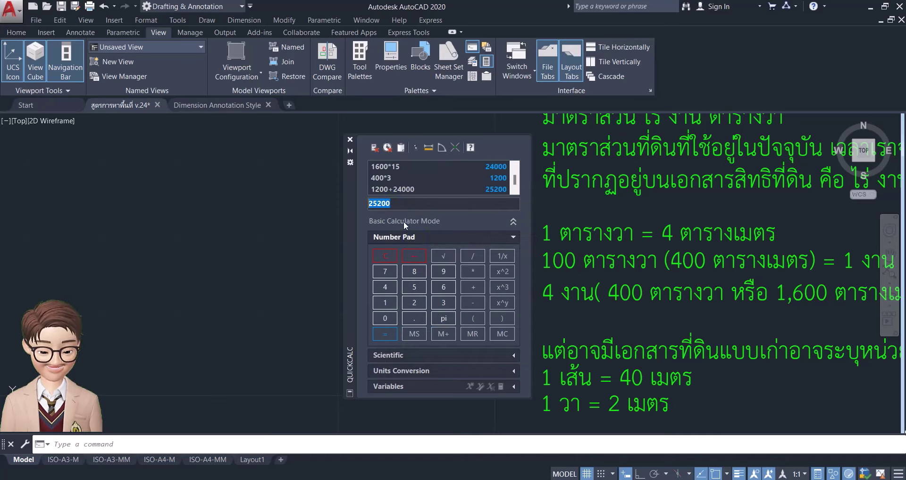
key(Delete)
text(95)
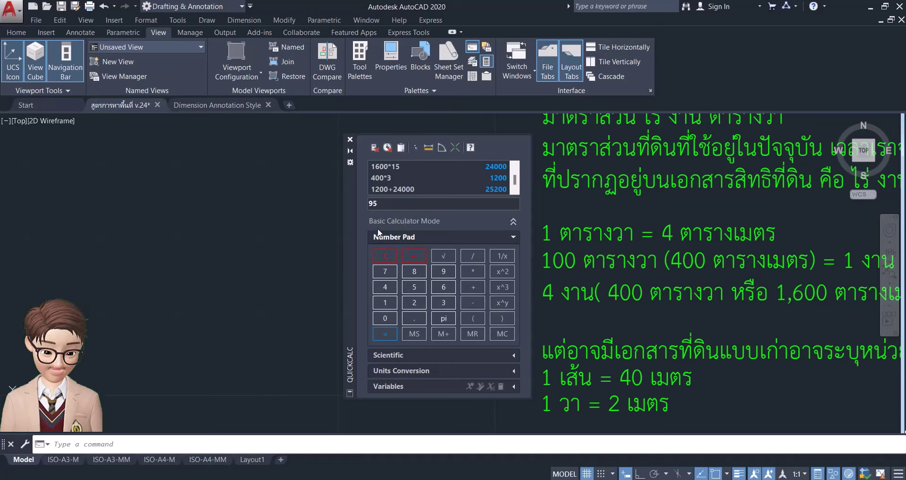
- Compute 95 × 4 = 380, add the pasted 25200, and copy the 25580 total
click(472, 270)
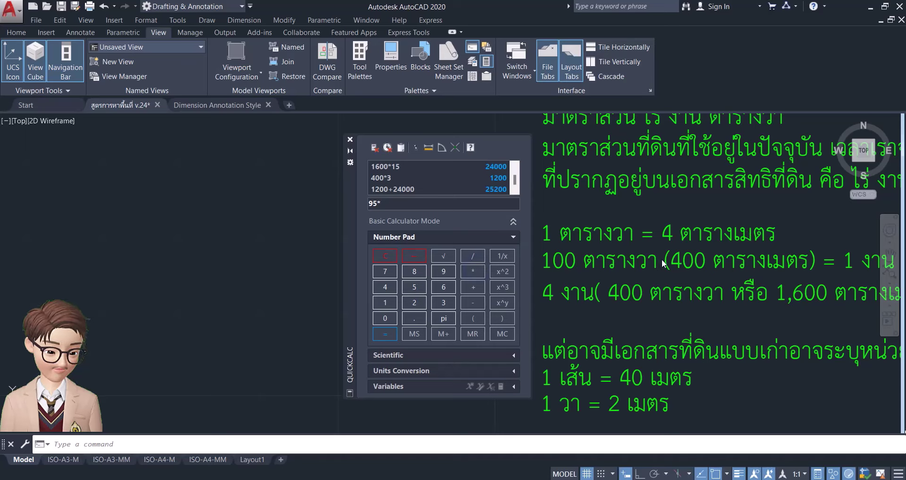
click(384, 288)
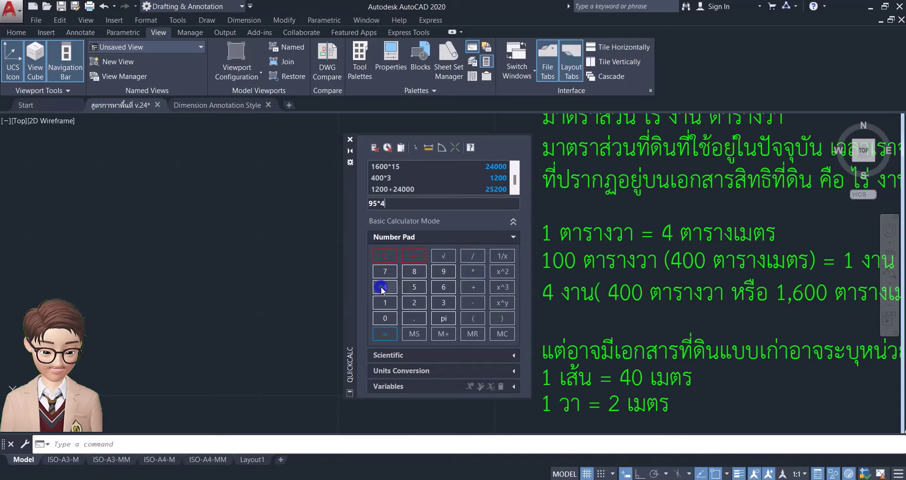
click(385, 334)
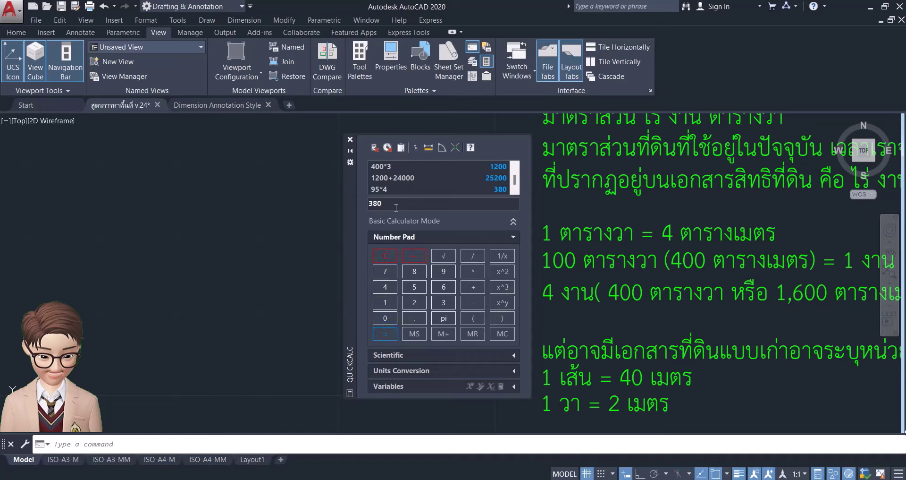
click(473, 287)
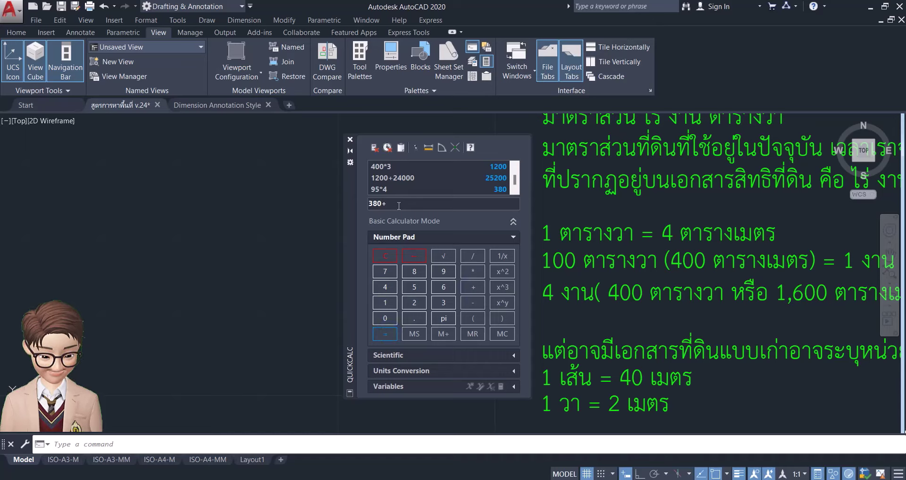
right_click(398, 206)
click(430, 255)
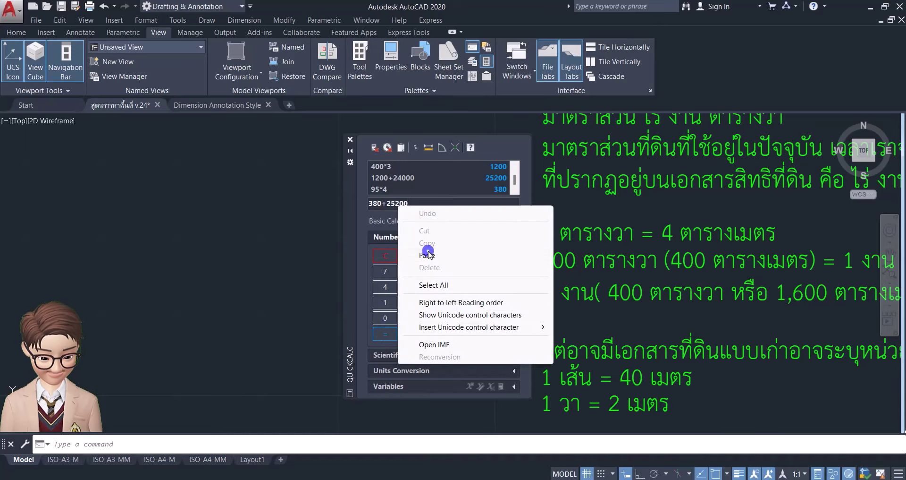
click(385, 333)
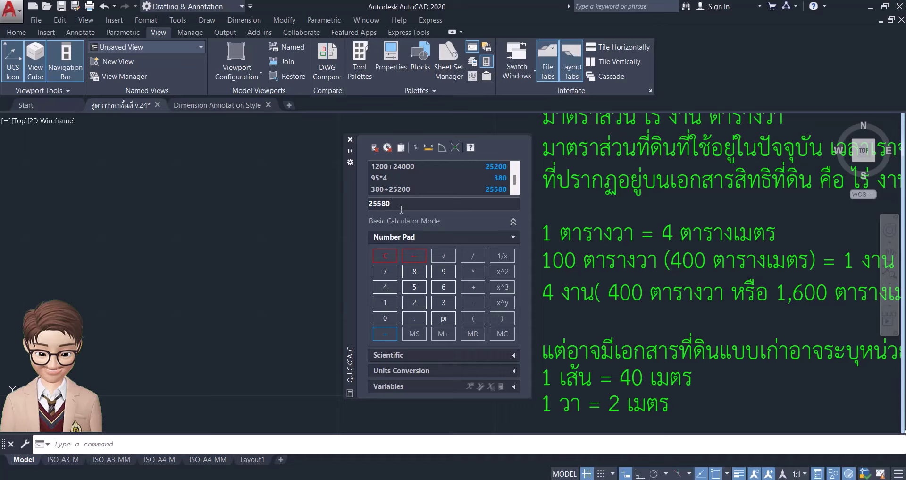
drag(394, 203, 366, 206)
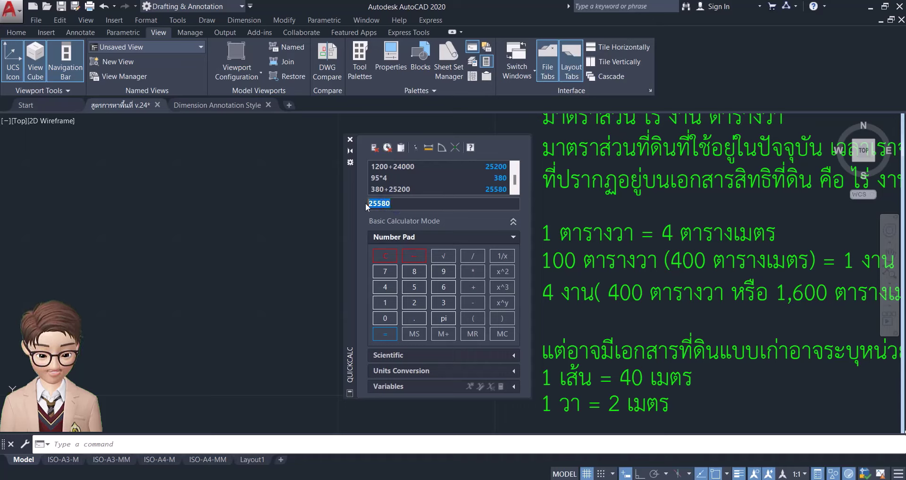
right_click(385, 203)
click(424, 237)
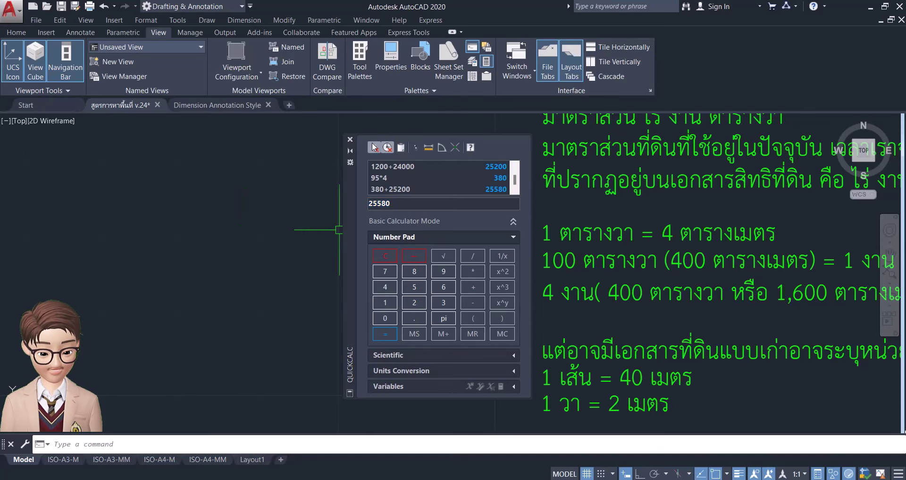
- Paste 25580 into the area label before ตารางเมตร
scroll(194, 238, down, 5)
scroll(194, 238, down, 2)
scroll(194, 237, down, 4)
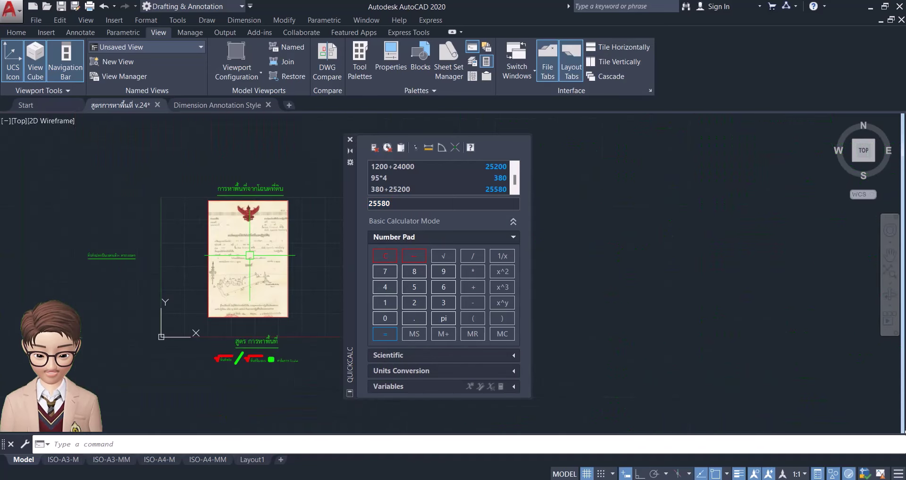
scroll(193, 258, up, 8)
scroll(192, 257, up, 3)
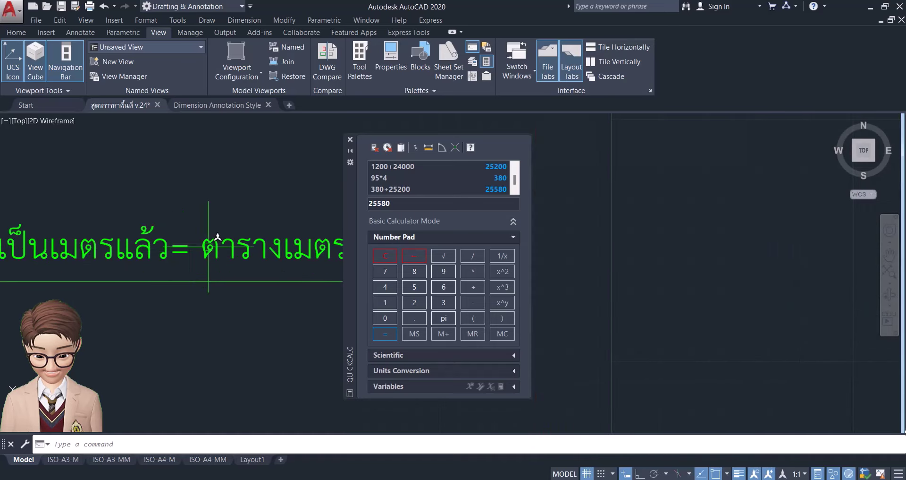
click(213, 237)
double_click(200, 245)
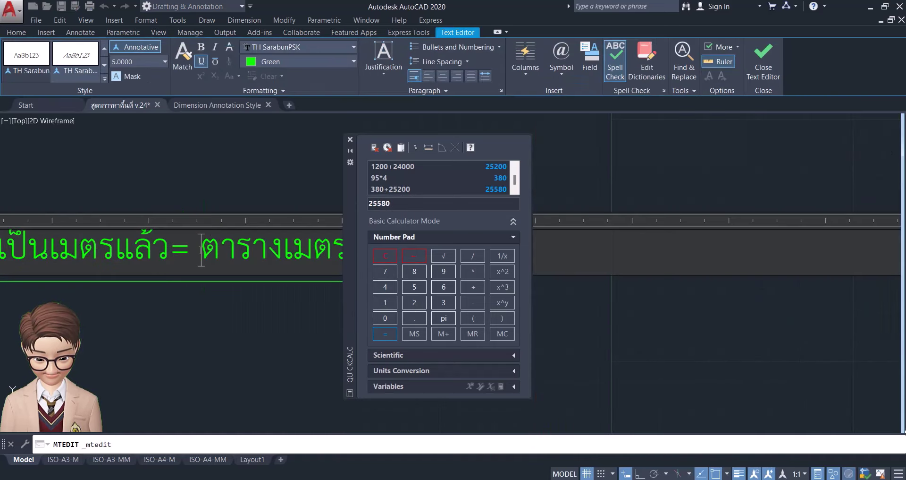
right_click(200, 246)
click(231, 206)
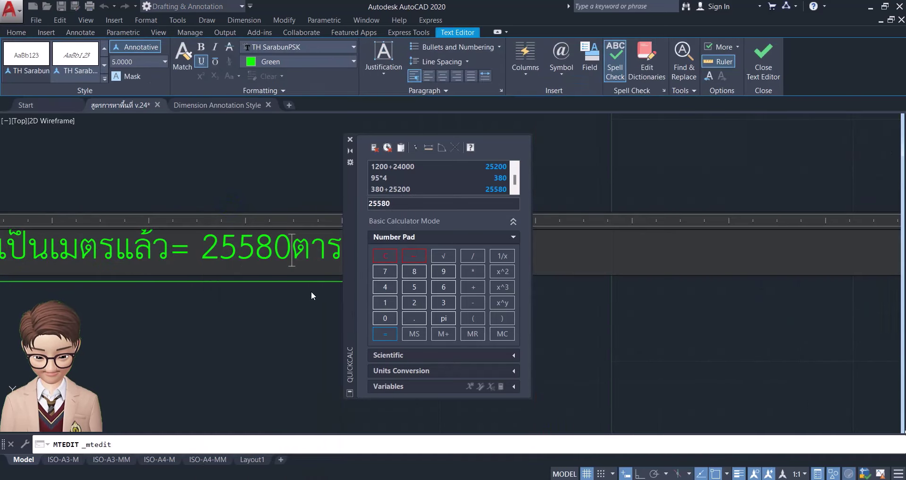
- Finish the label edit, close QuickCalc and pan so the full scanned deed shows
scroll(310, 298, down, 5)
click(528, 209)
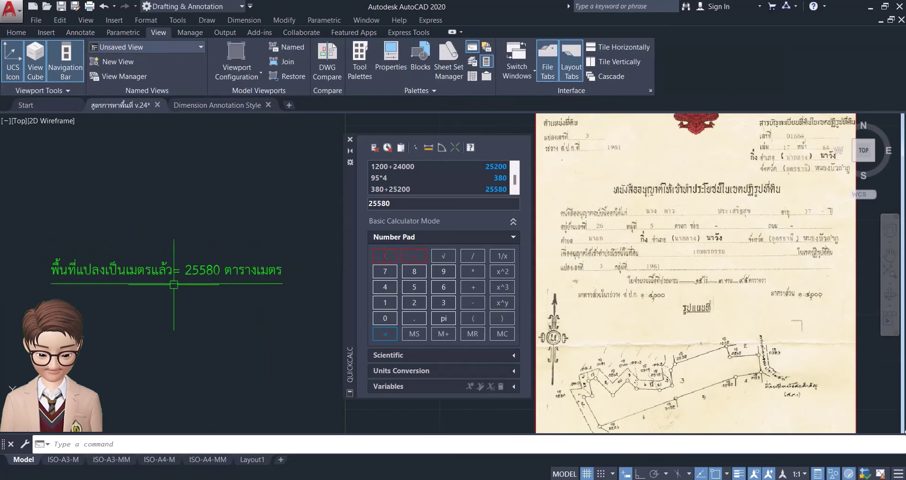
click(350, 139)
middle_drag(537, 283, 455, 276)
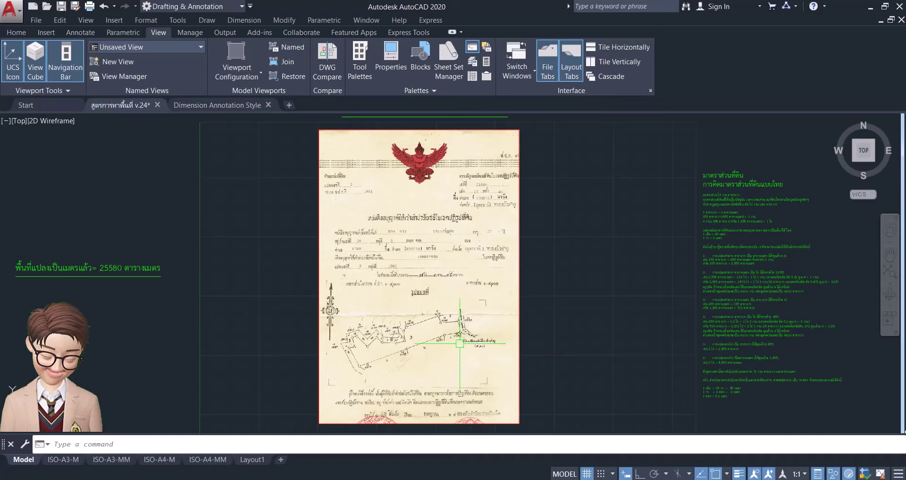
- Make Profile the current layer
click(17, 32)
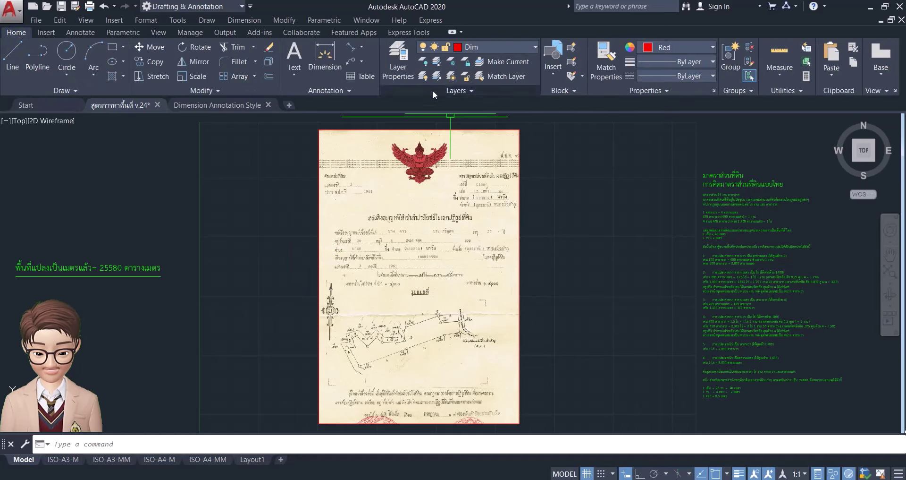
click(503, 48)
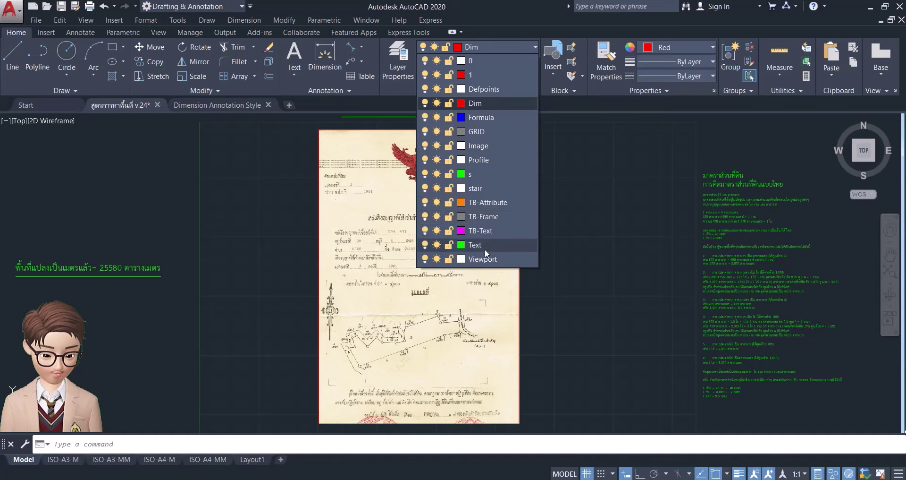
click(497, 156)
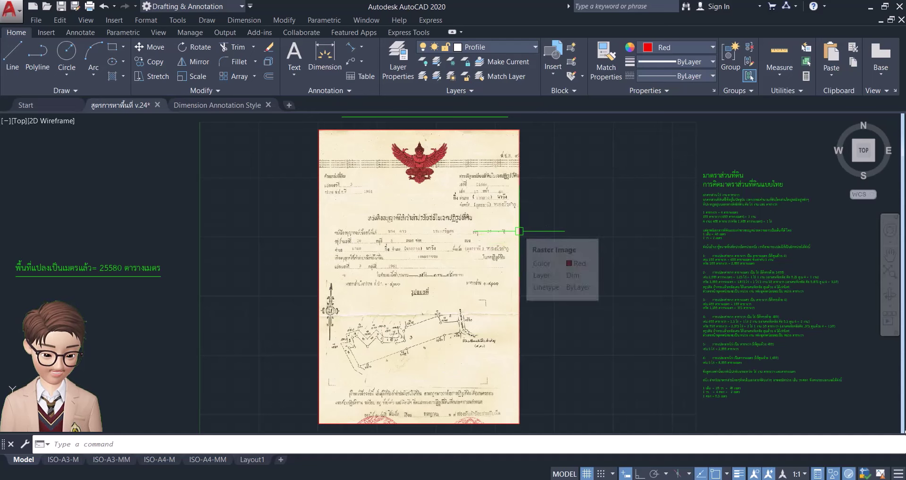
- Move the scanned deed image onto the Image layer and deselect it
click(519, 231)
click(16, 32)
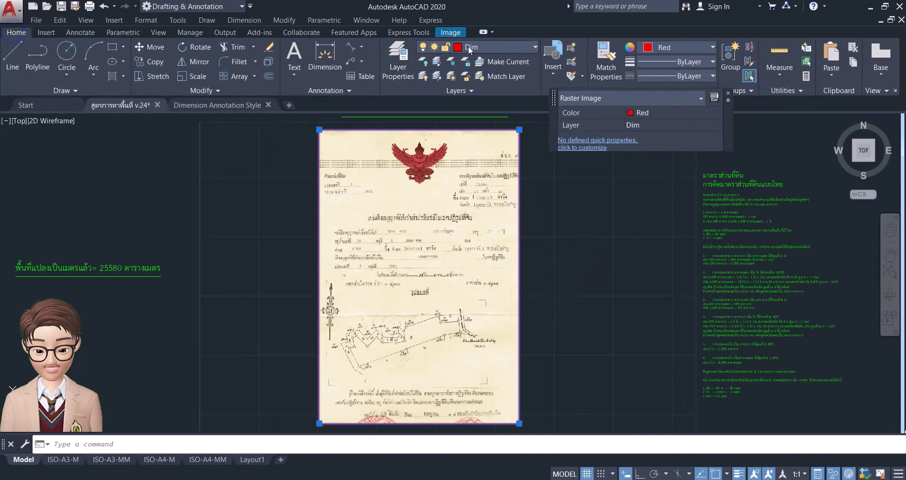
click(498, 46)
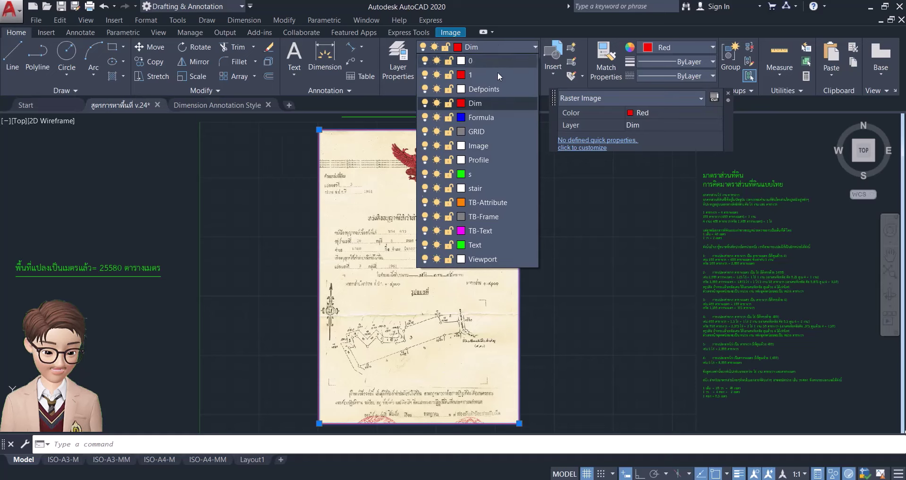
click(497, 145)
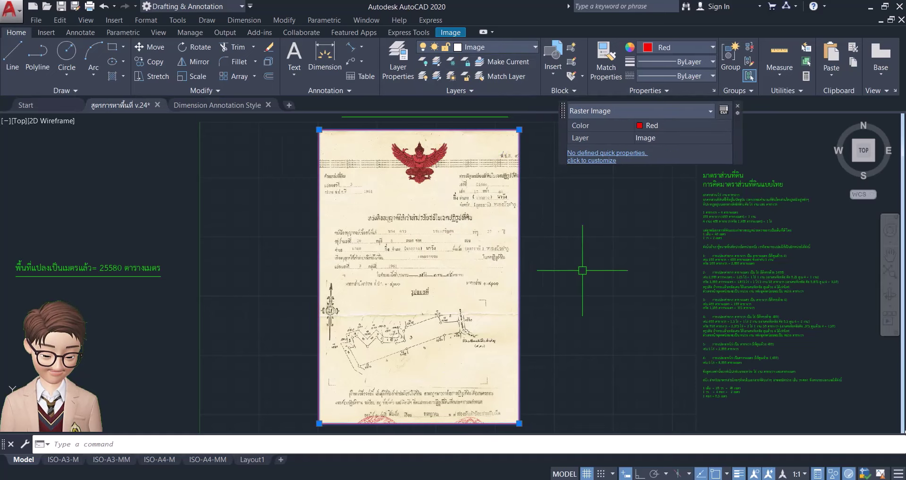
key(Escape)
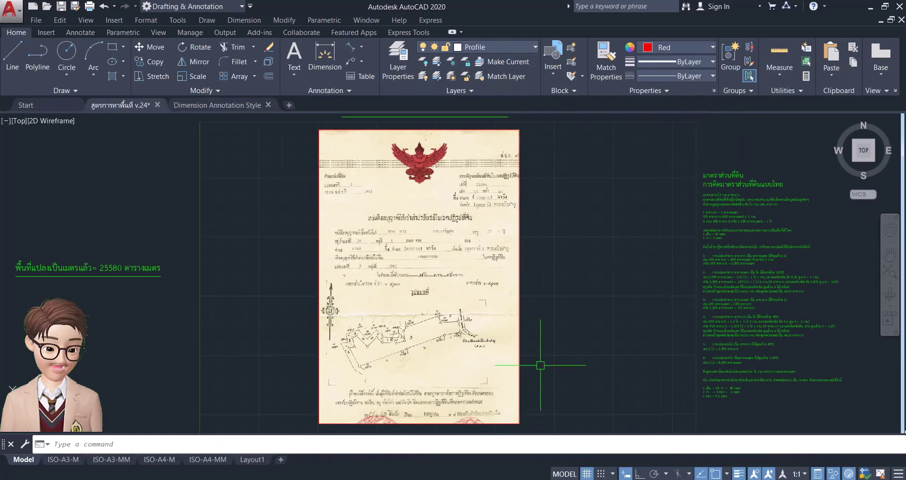
- Set Green as the current drawing colour
click(684, 47)
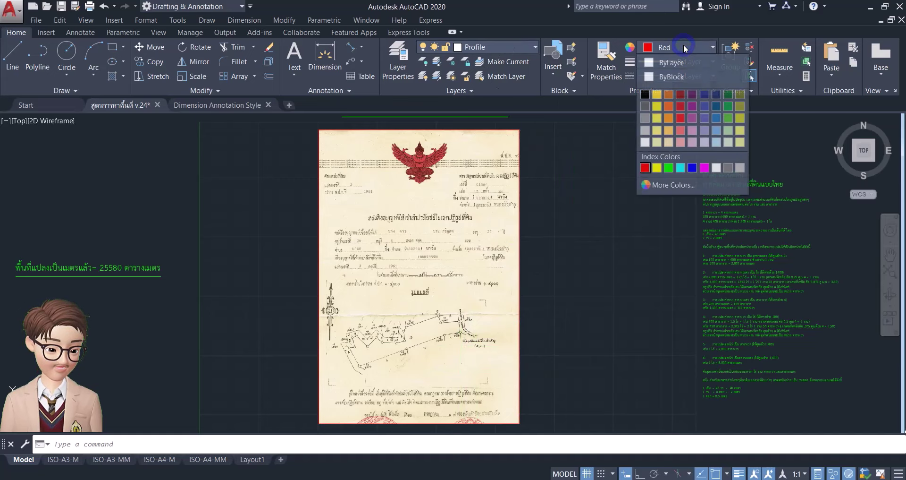
click(669, 168)
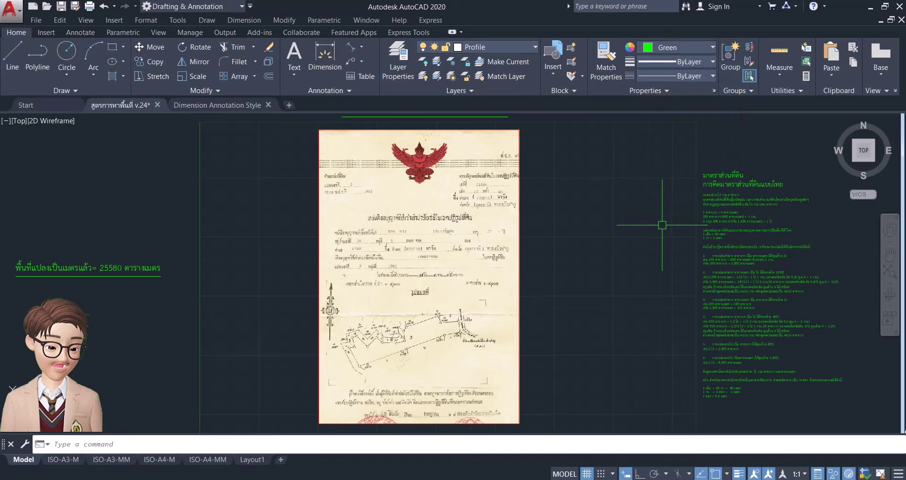
click(683, 47)
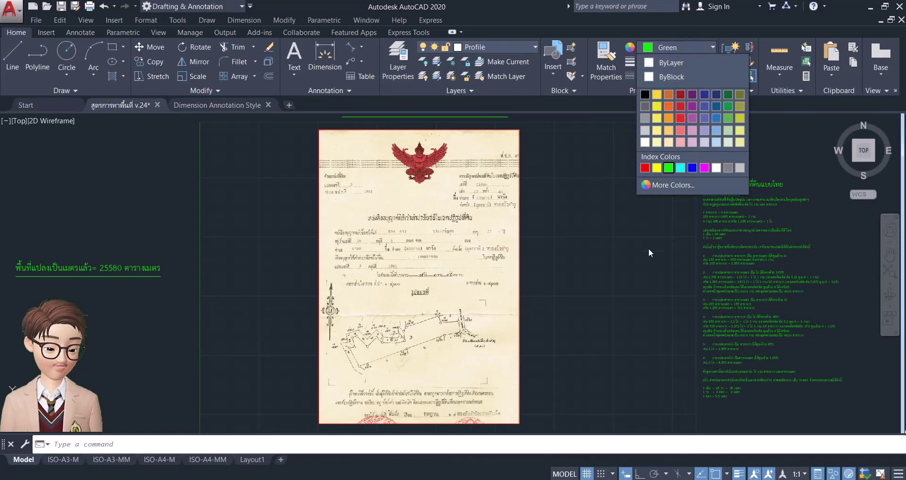
click(604, 290)
- Zoom into the deed map and start a polyline at the lower-left 0286 corner
scroll(373, 389, up, 3)
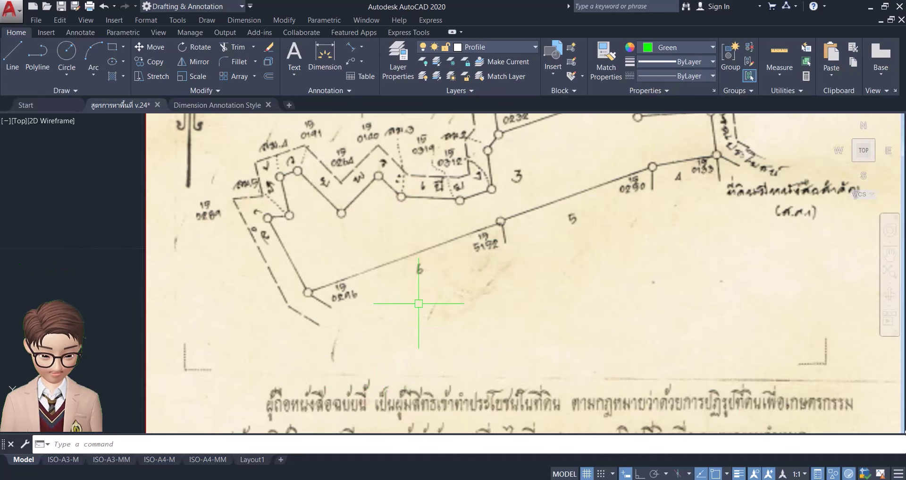
scroll(364, 289, up, 2)
scroll(277, 303, up, 1)
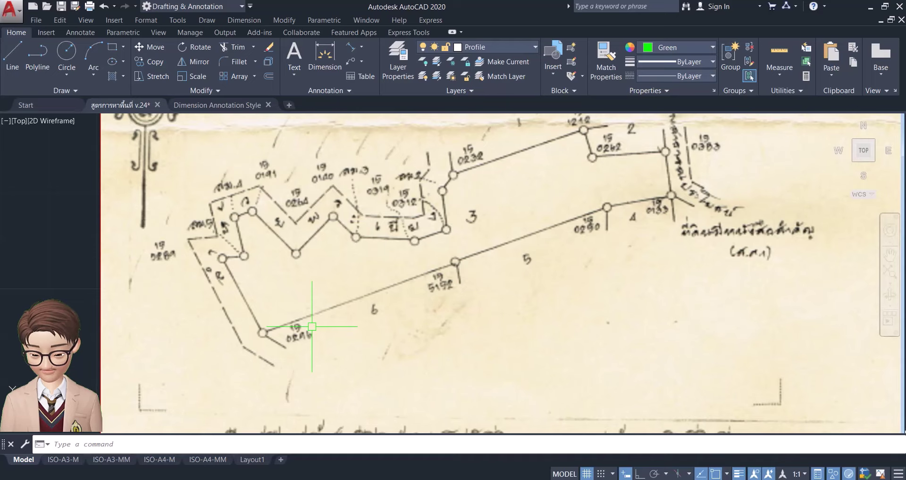
click(40, 56)
scroll(257, 338, up, 5)
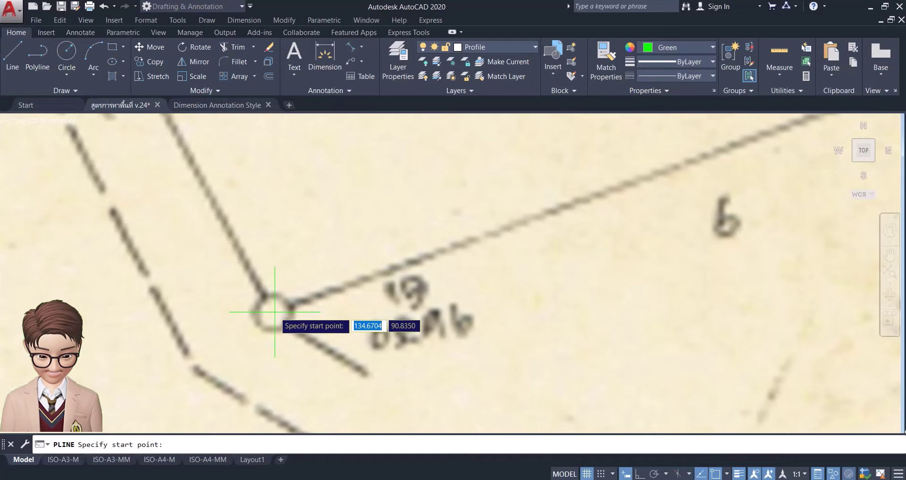
click(275, 312)
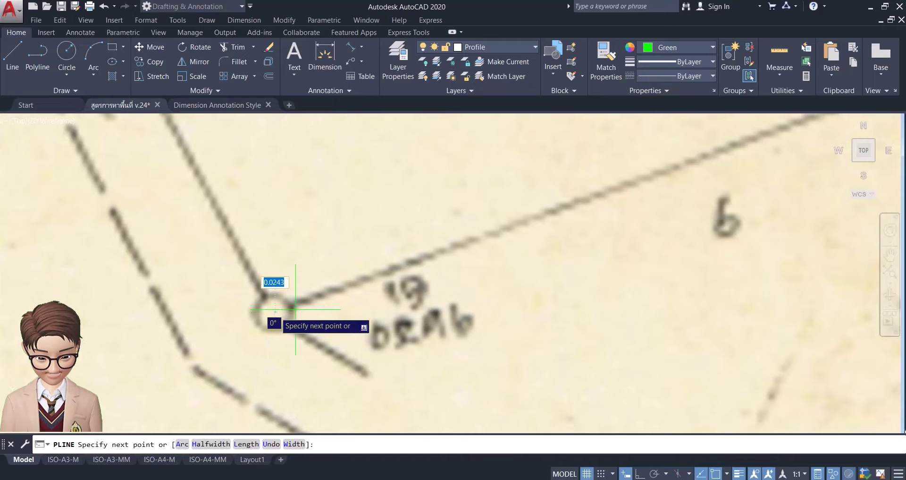
scroll(463, 303, down, 4)
scroll(506, 249, up, 2)
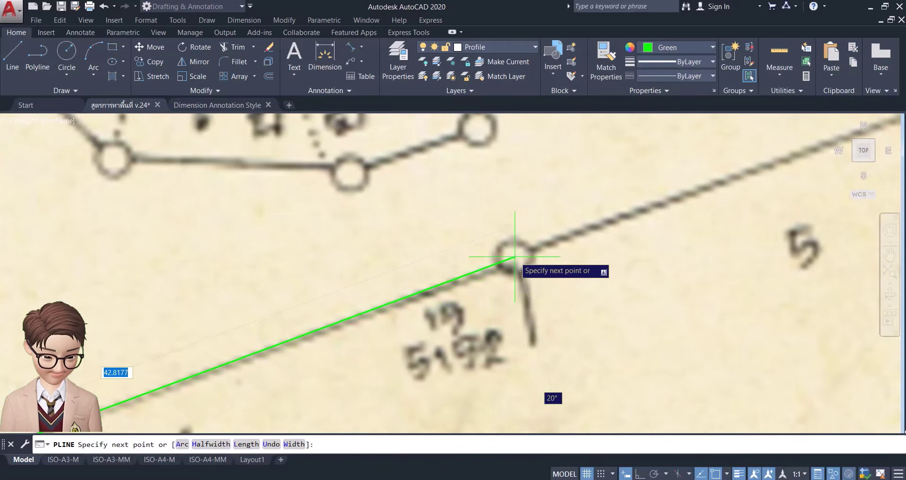
scroll(454, 308, down, 2)
scroll(467, 297, up, 4)
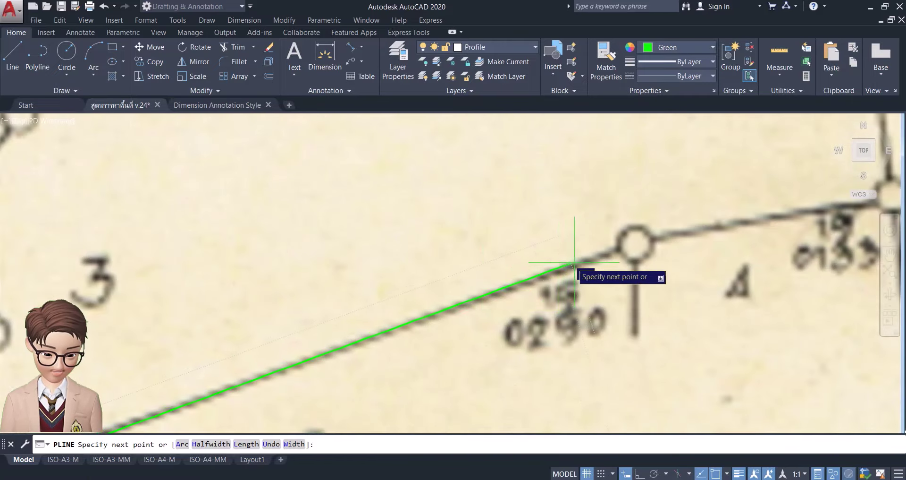
scroll(633, 251, up, 5)
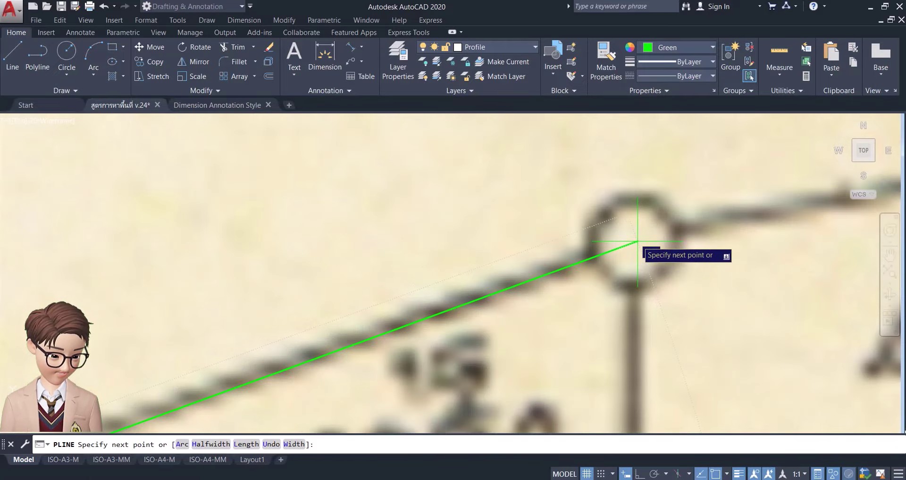
- Continue the polyline through the 0290, 0333, beside-0383, 0262 and 1242 corners
click(638, 241)
scroll(401, 324, down, 5)
scroll(547, 318, up, 3)
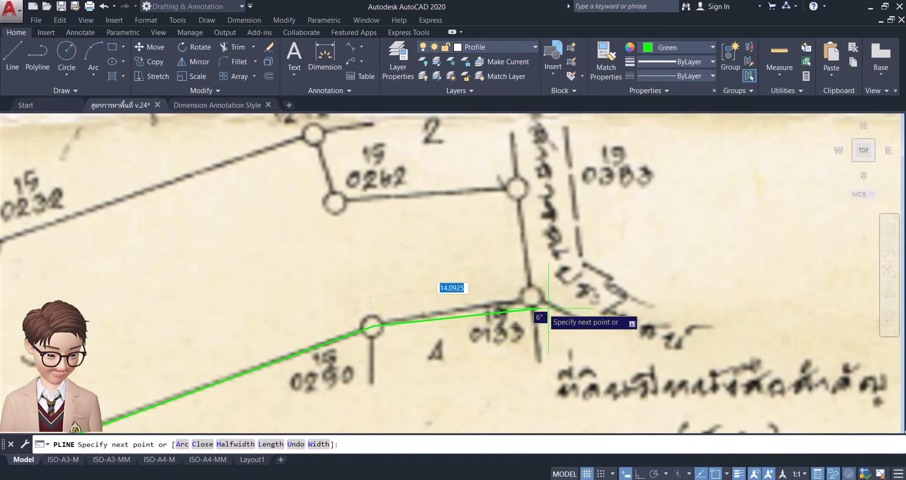
scroll(530, 303, up, 2)
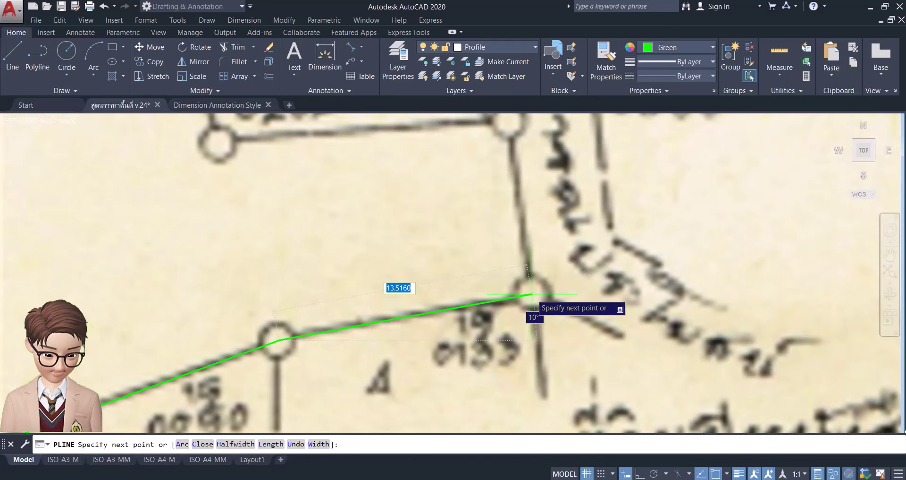
click(533, 293)
middle_drag(506, 174, 506, 301)
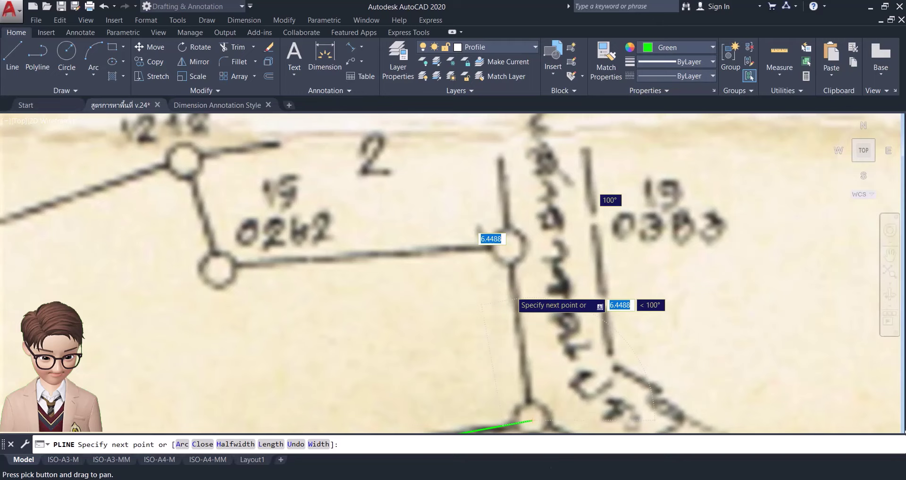
click(509, 246)
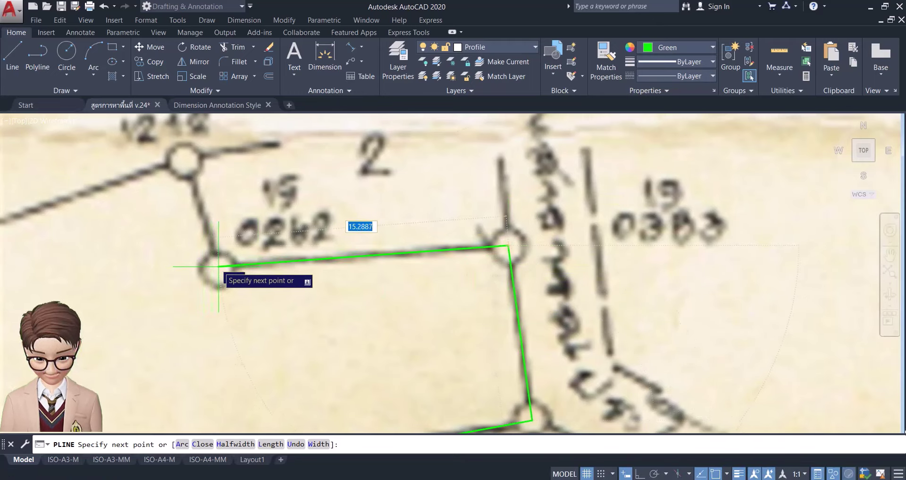
click(219, 267)
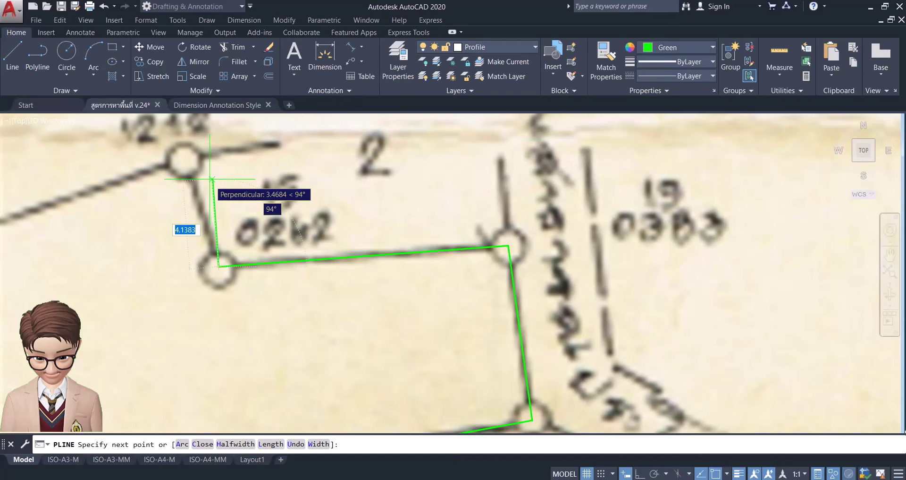
click(185, 159)
scroll(354, 222, down, 2)
scroll(194, 283, down, 3)
scroll(203, 263, up, 3)
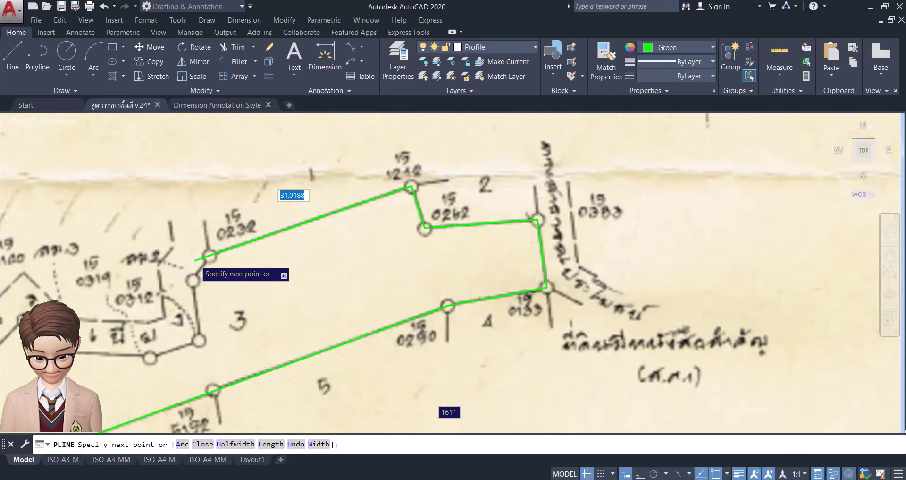
scroll(205, 253, up, 1)
scroll(205, 252, up, 3)
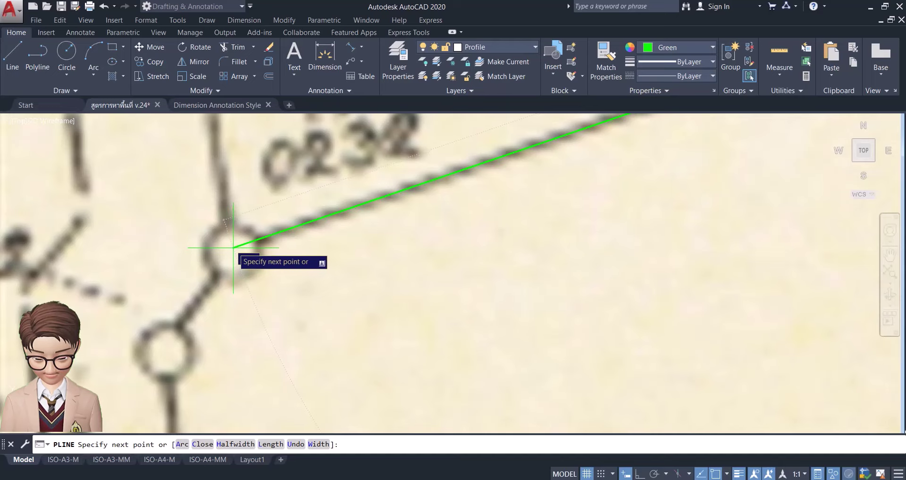
- Extend the polyline from the 0232 corner past plot 3 and the peaked corner
click(235, 247)
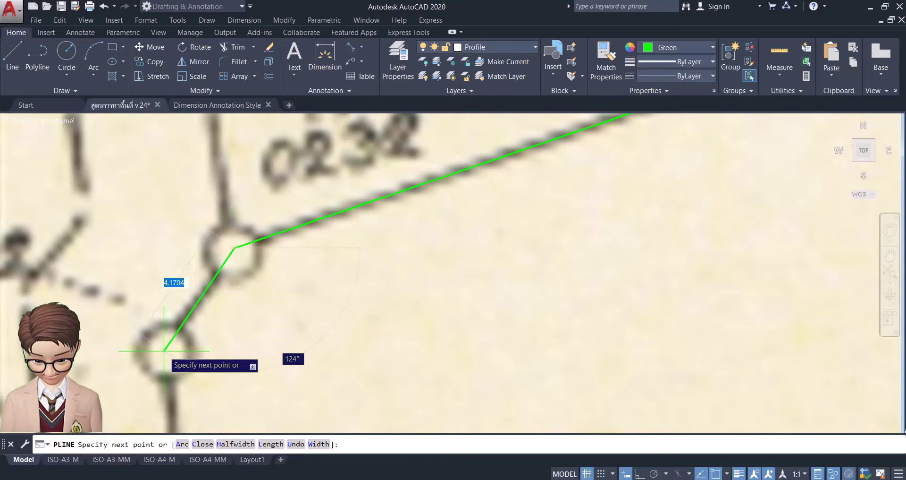
scroll(166, 347, down, 3)
scroll(331, 264, up, 3)
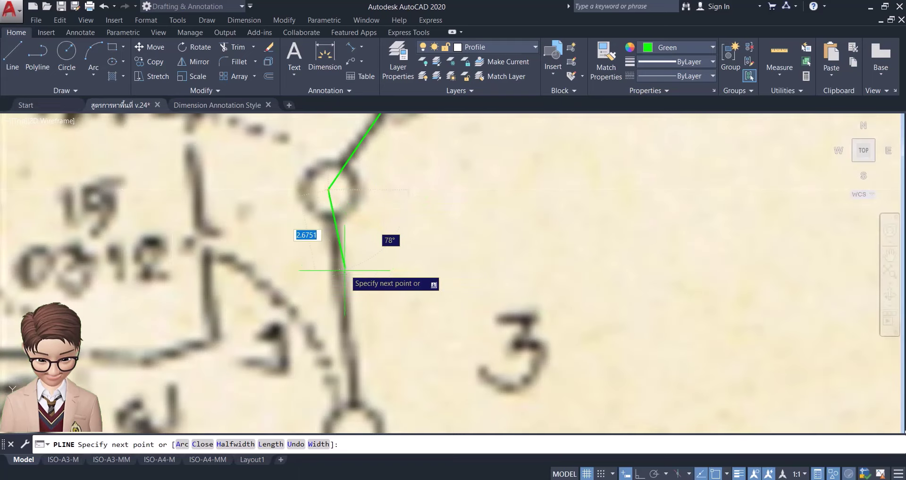
mouse_move(330, 265)
middle_down()
mouse_move(364, 266)
mouse_move(371, 331)
middle_up()
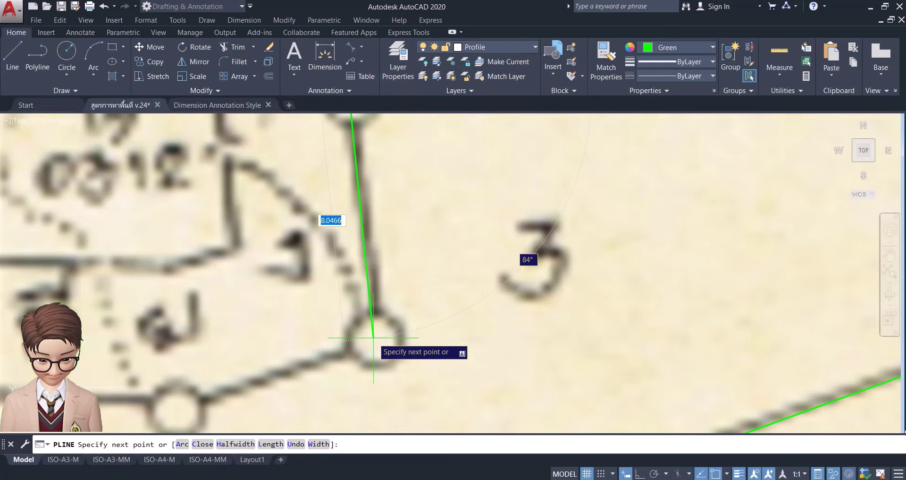
click(374, 340)
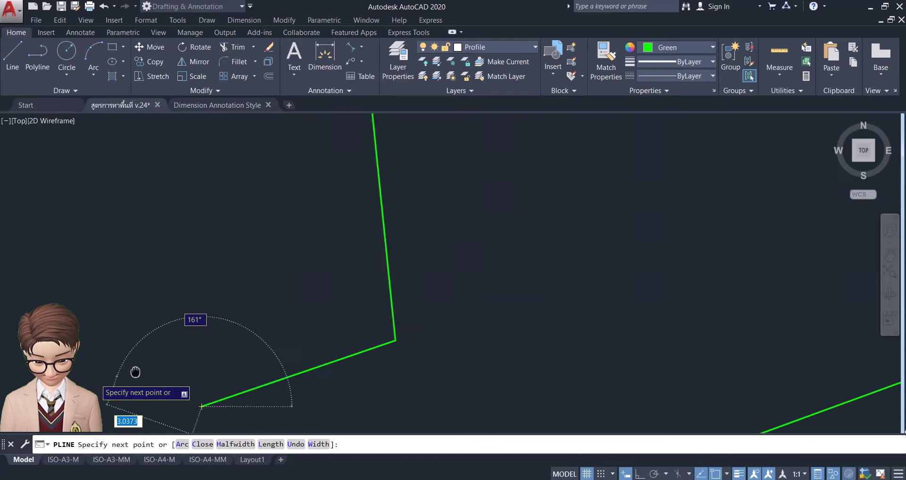
middle_drag(171, 389, 543, 263)
click(619, 303)
scroll(543, 263, down, 2)
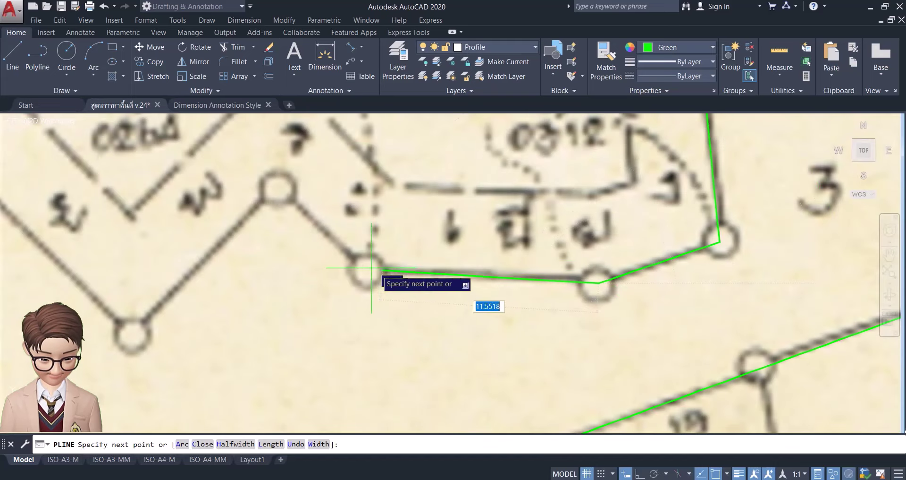
click(367, 270)
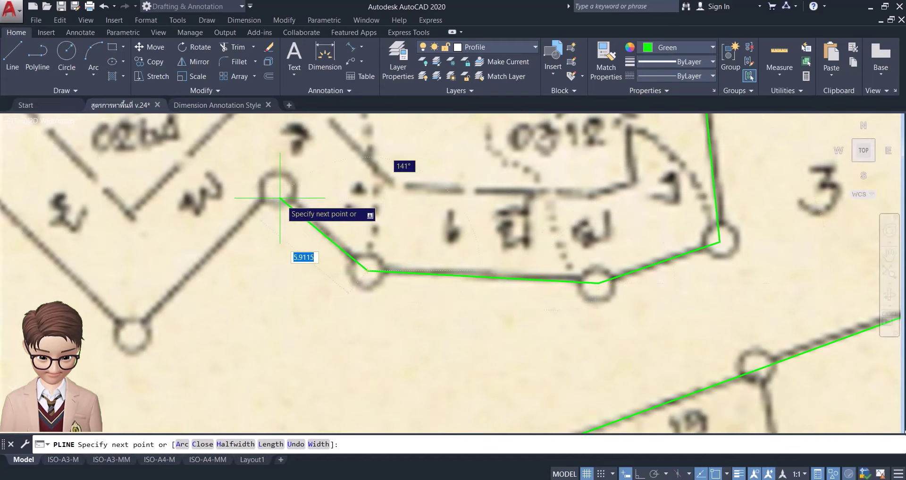
click(278, 187)
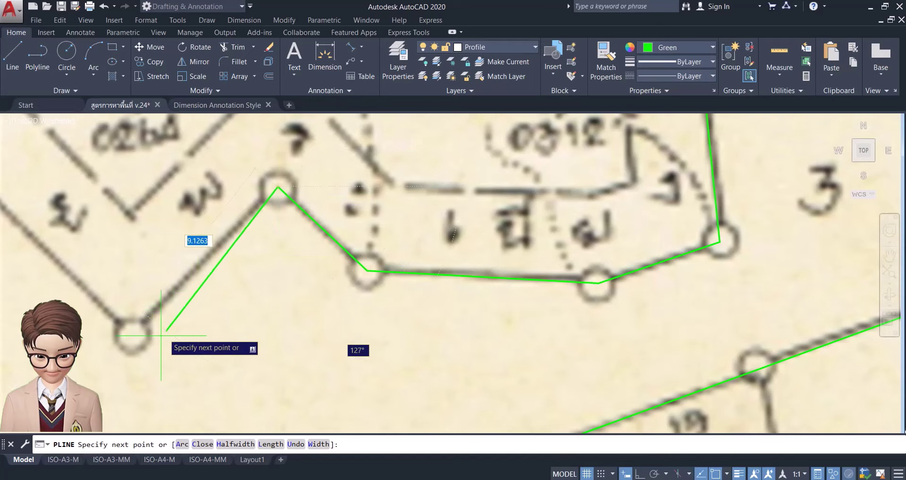
click(130, 334)
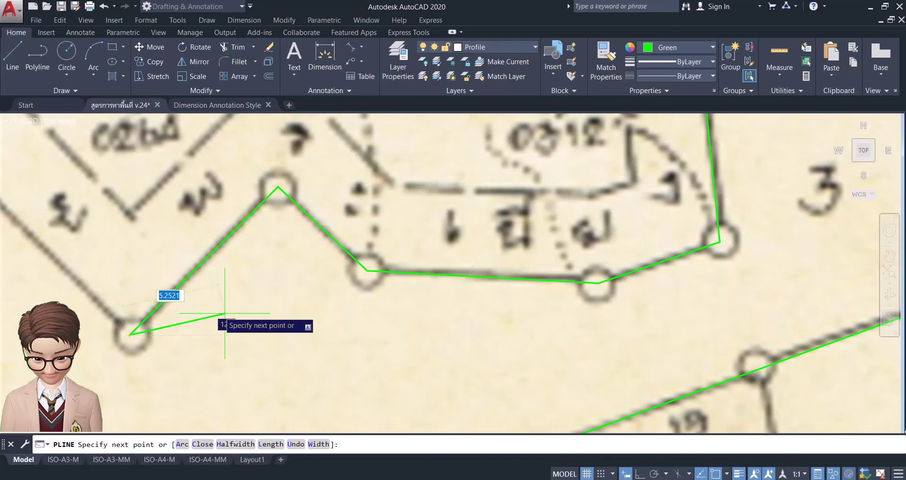
- Add the remaining boundary vertices and close the outline at the 0286 starting corner
middle_drag(147, 273, 402, 315)
scroll(402, 315, down, 2)
click(347, 283)
scroll(330, 283, up, 2)
scroll(326, 281, up, 1)
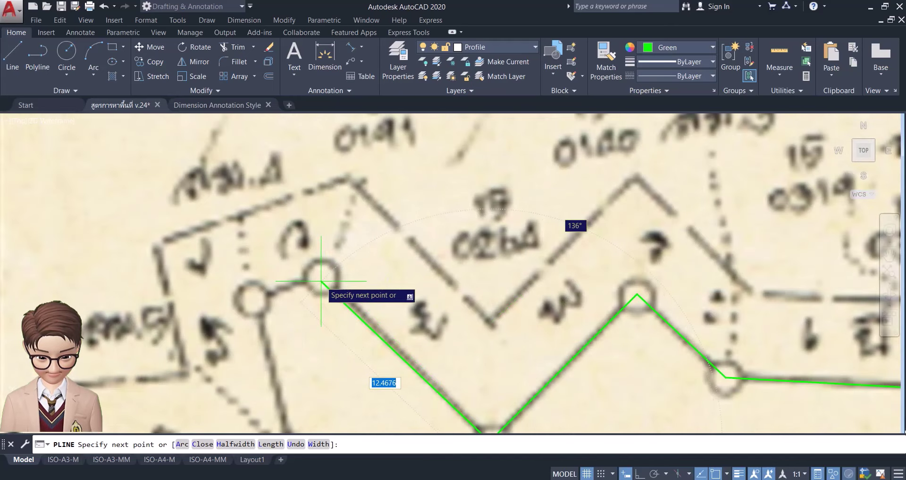
click(254, 300)
scroll(255, 295, down, 2)
scroll(285, 354, up, 2)
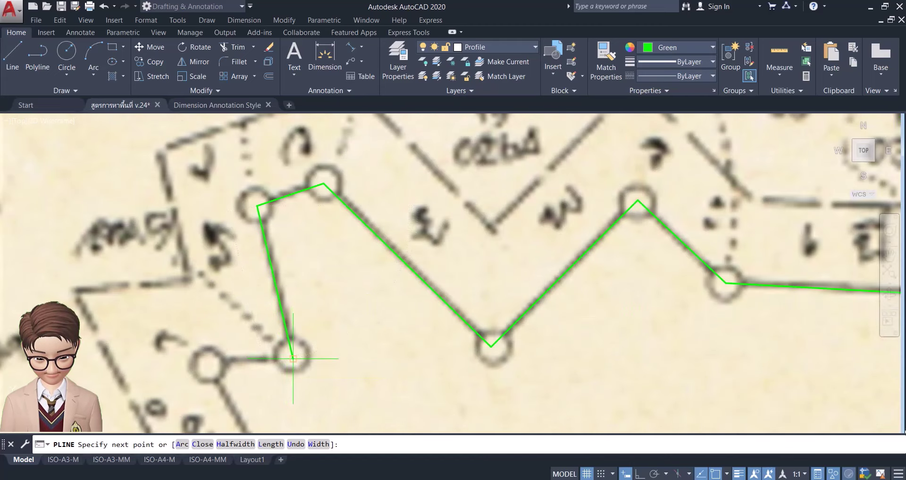
click(293, 359)
scroll(207, 365, up, 4)
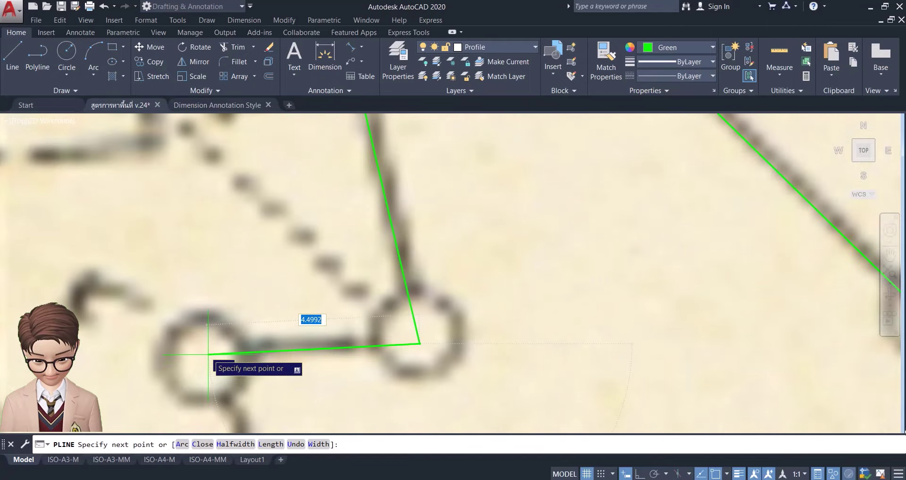
click(204, 354)
scroll(213, 349, down, 5)
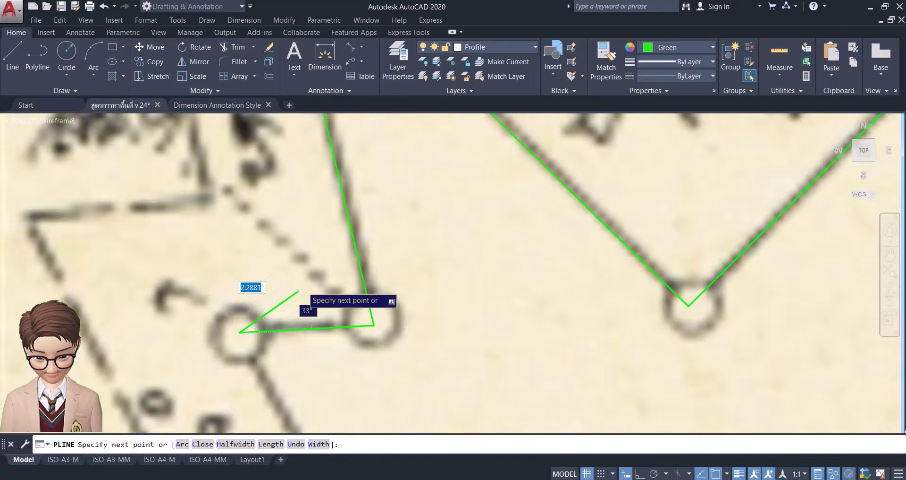
scroll(320, 362, down, 2)
scroll(321, 373, up, 1)
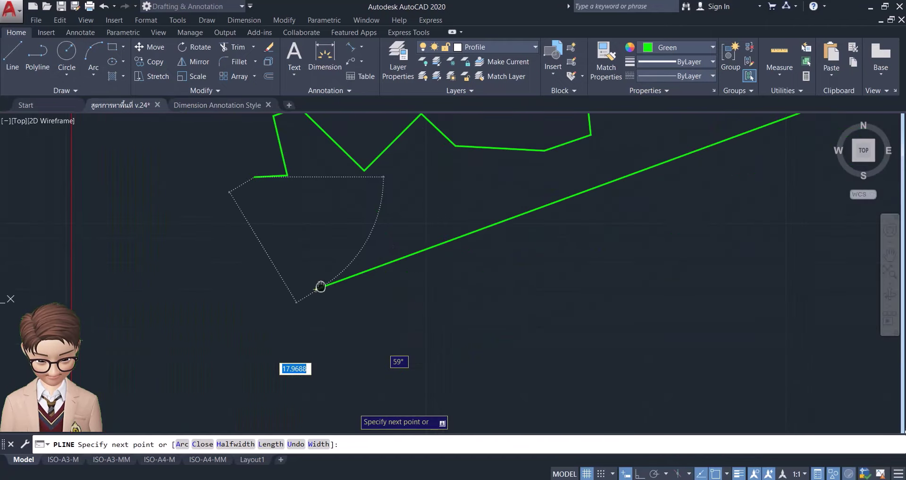
scroll(313, 281, up, 3)
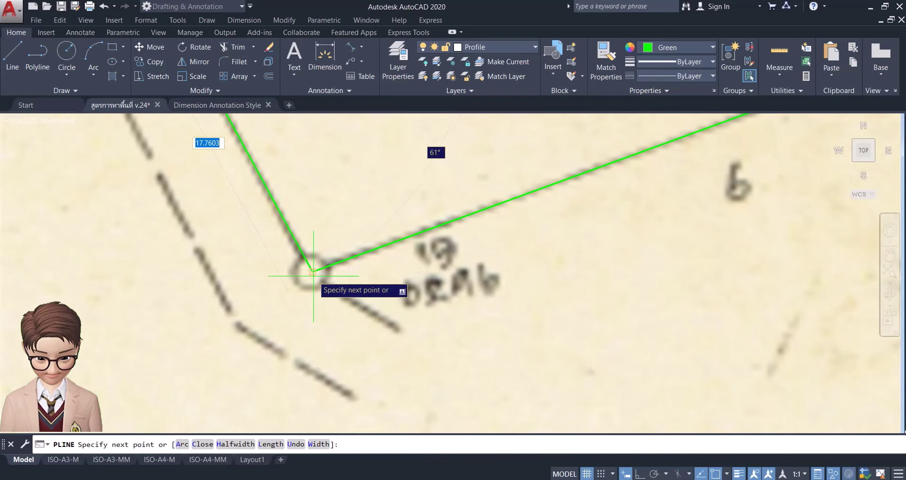
click(313, 270)
- End the polyline and freeze the Image layer to hide the scanned deed
key(Return)
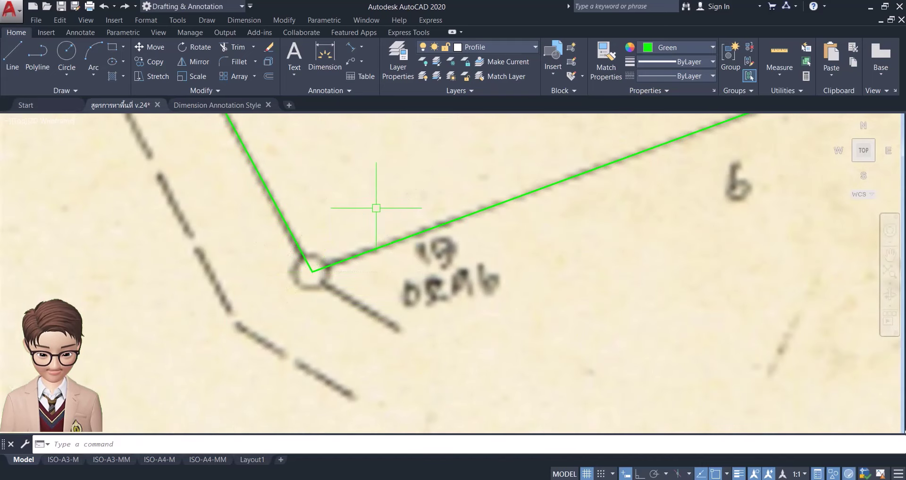
scroll(319, 296, down, 3)
middle_drag(405, 251, 295, 319)
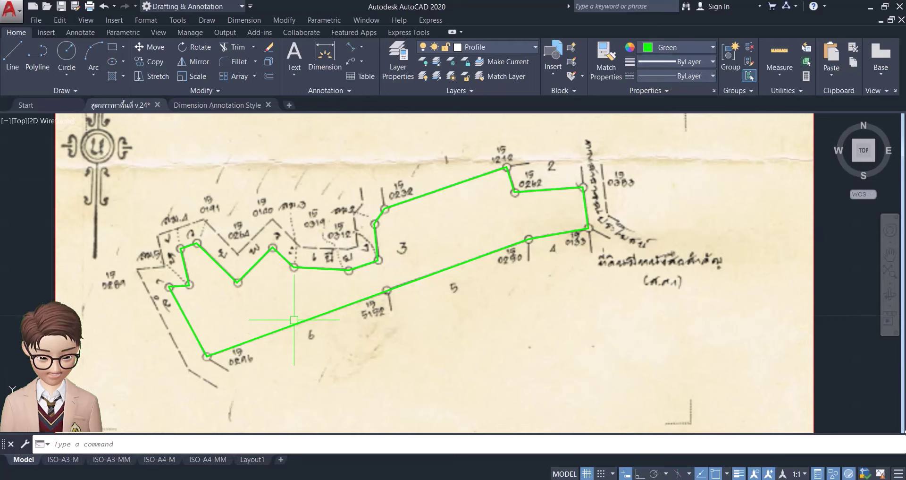
mouse_move(293, 319)
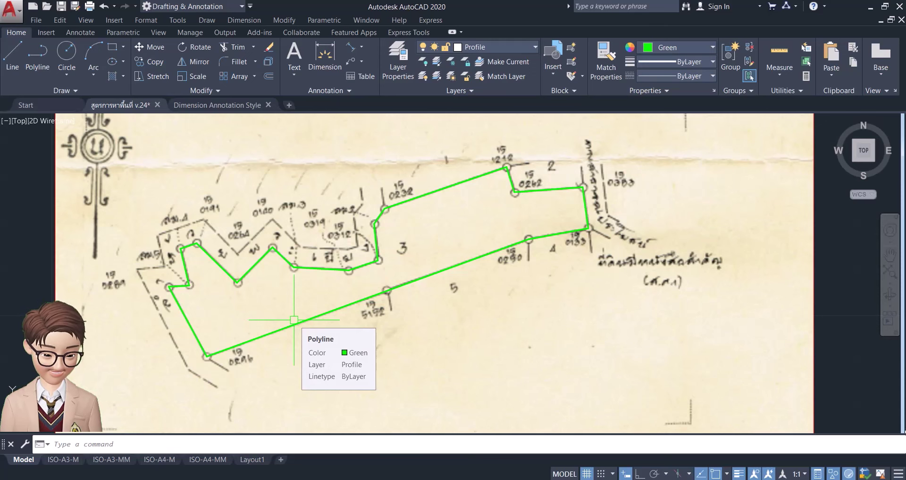
scroll(411, 309, down, 4)
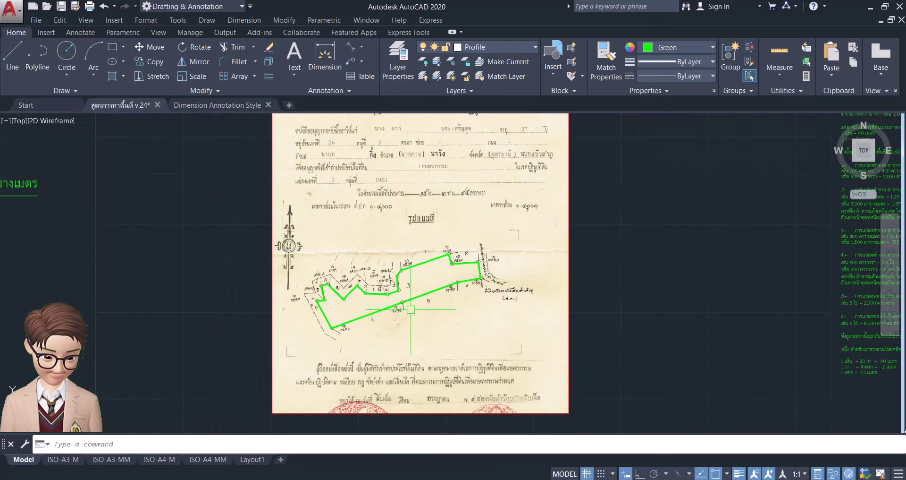
click(516, 48)
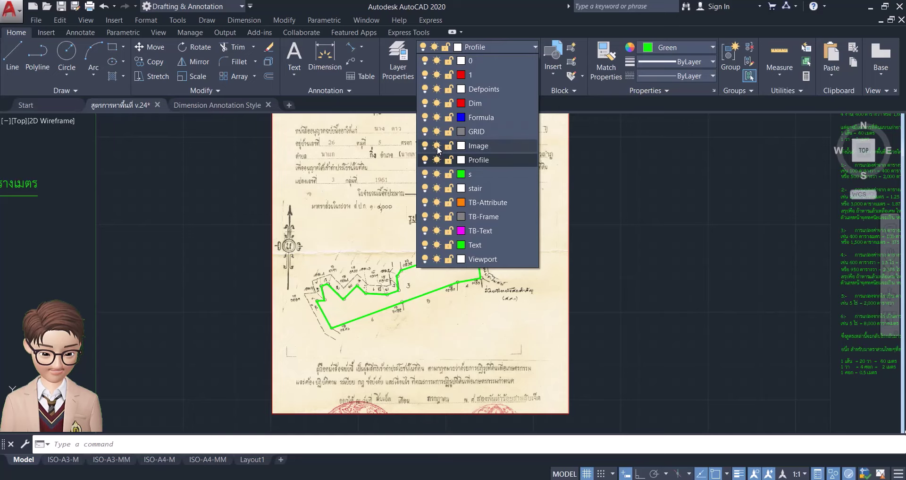
click(437, 146)
- Centre the plot outline in view and open Properties with PR
scroll(403, 336, up, 2)
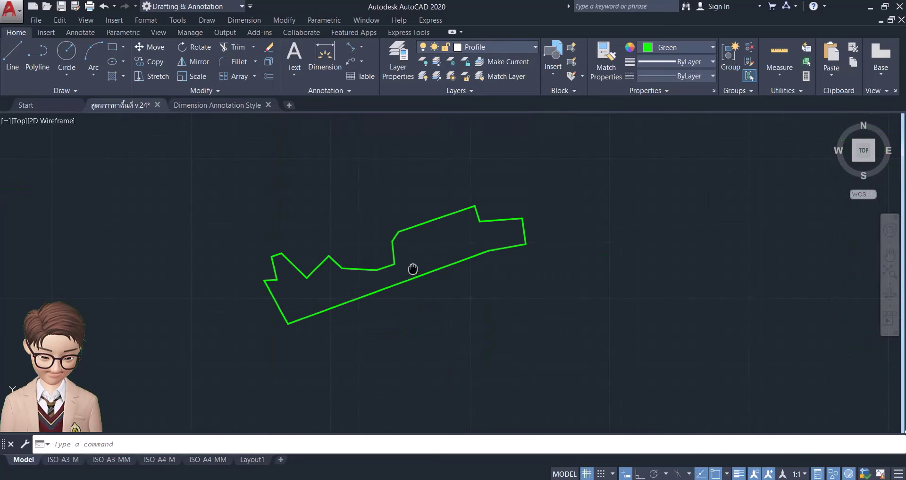
middle_drag(412, 268, 459, 262)
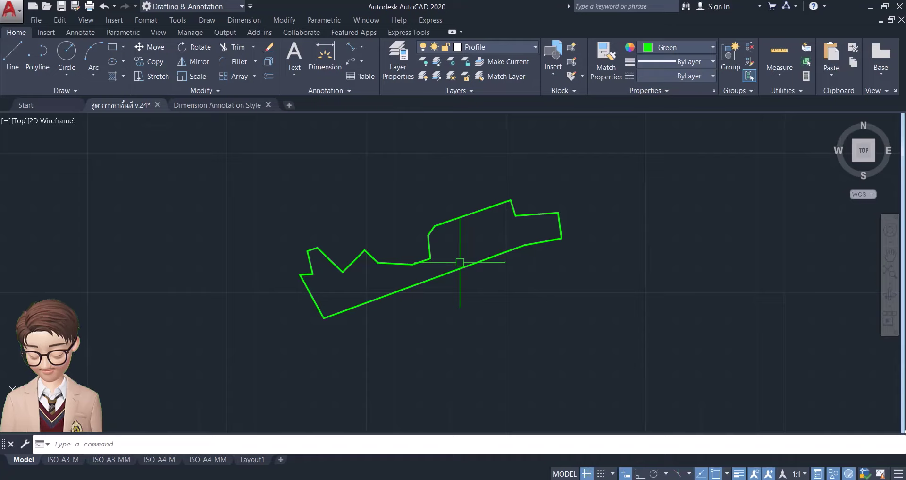
text(p)
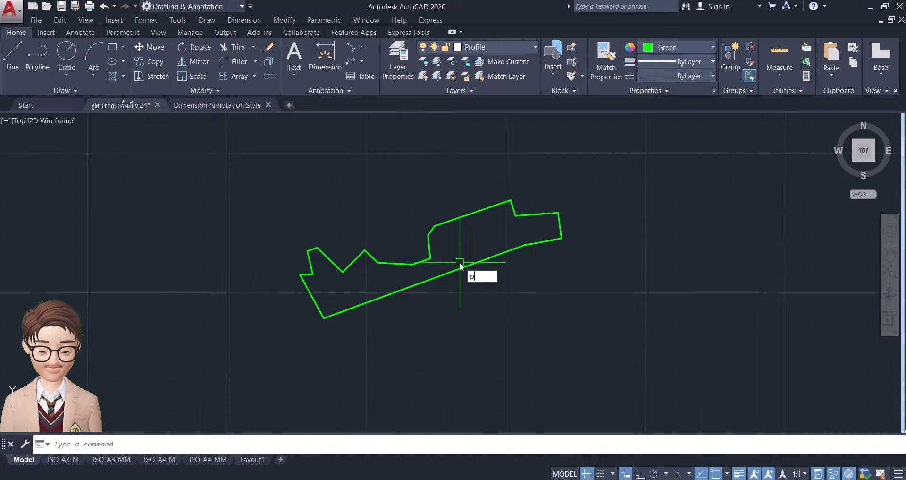
text(r)
key(Return)
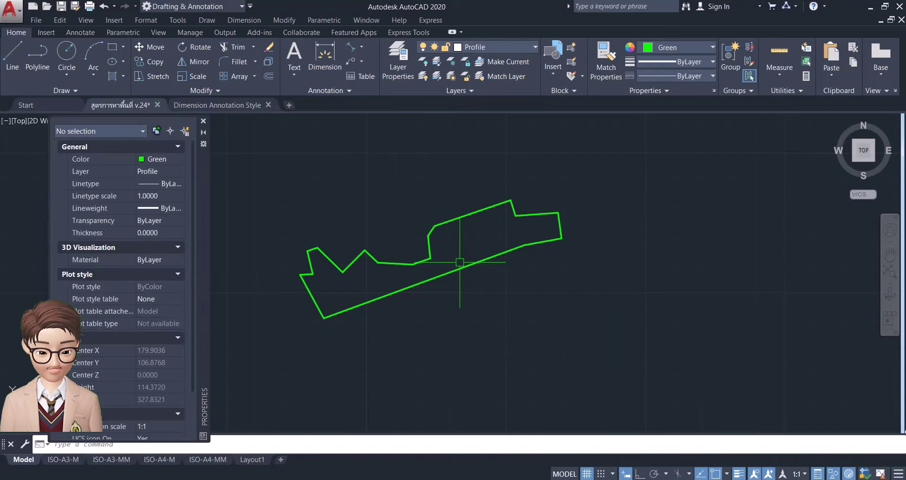
- Select the green outline polyline so its properties are listed
click(284, 20)
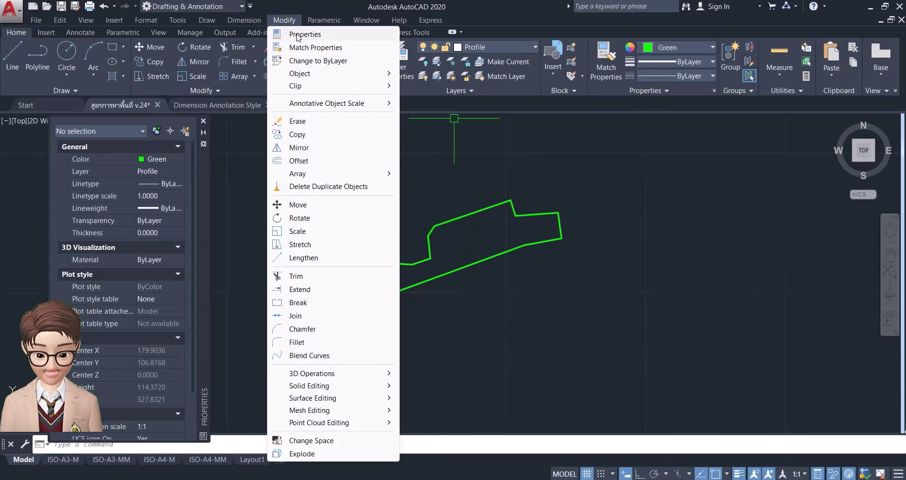
click(249, 174)
click(265, 216)
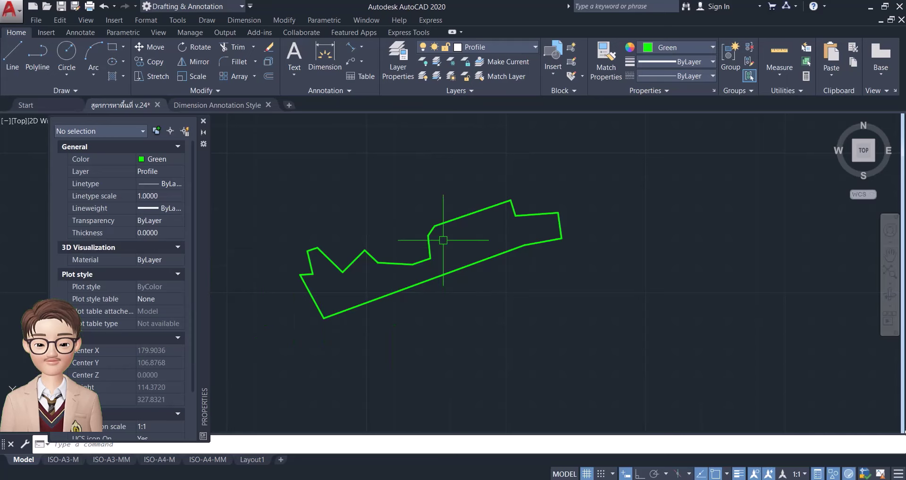
click(435, 225)
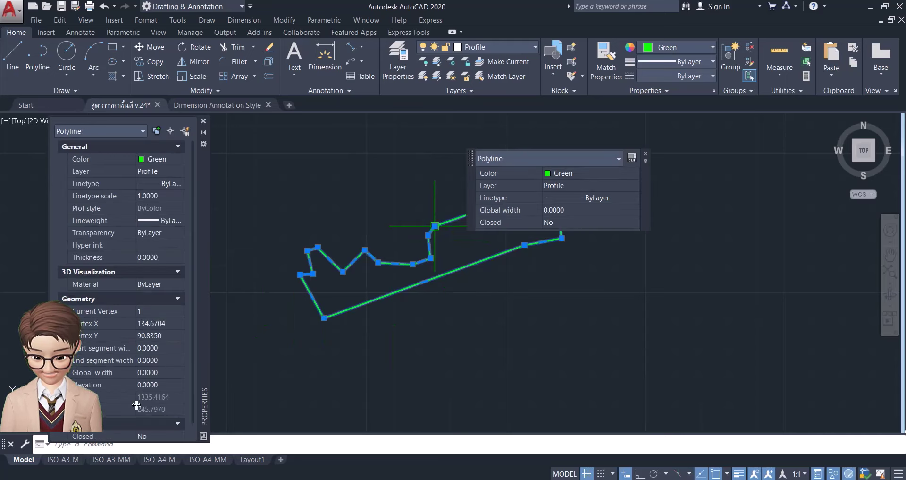
- Copy the outline's area 1335.4164 via QuickCalc, then close the calculator
click(160, 398)
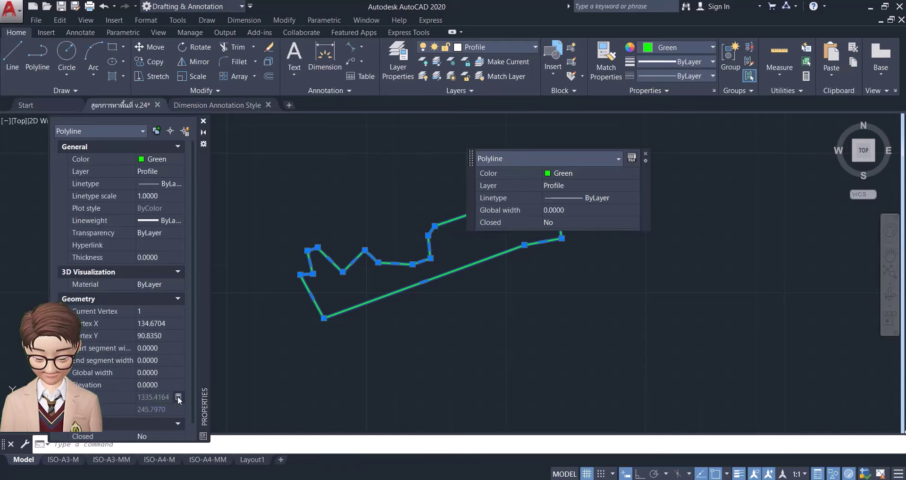
click(178, 397)
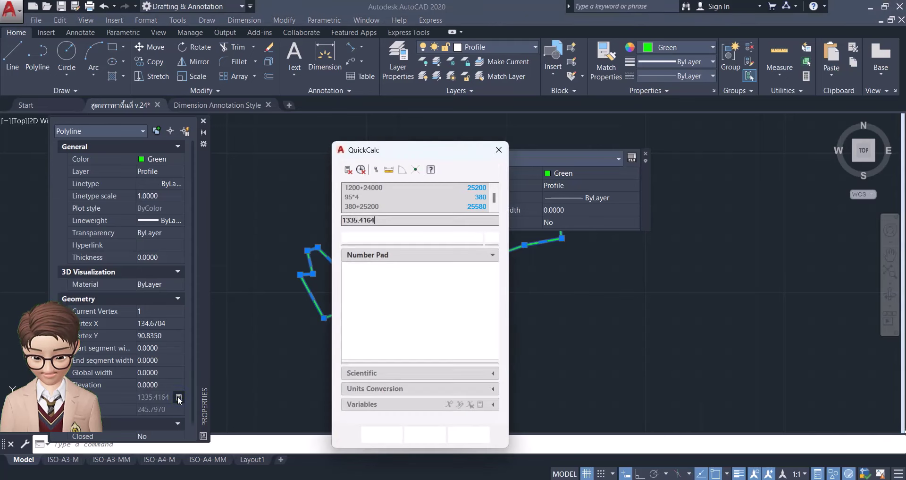
click(376, 217)
double_click(376, 217)
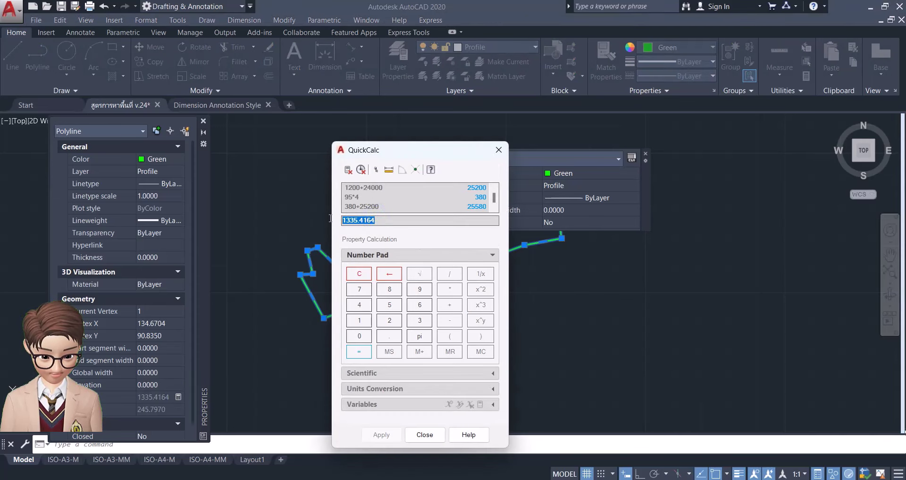
right_click(354, 219)
click(382, 255)
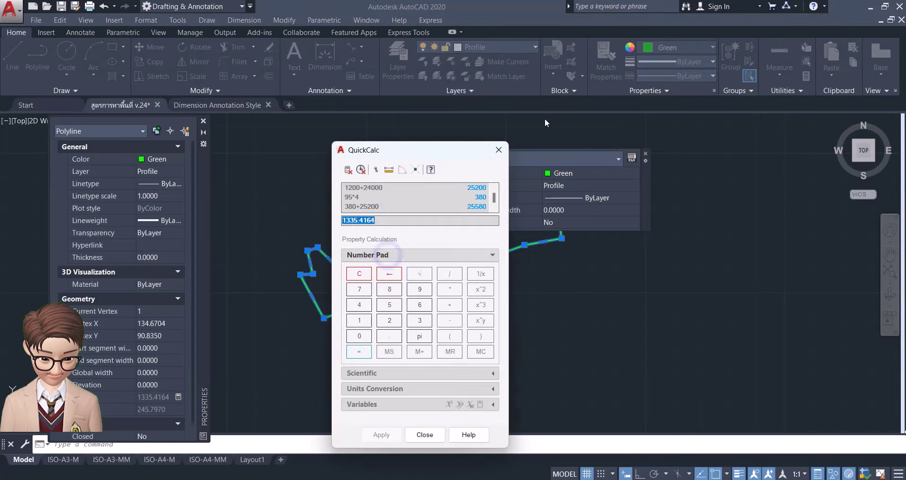
click(499, 150)
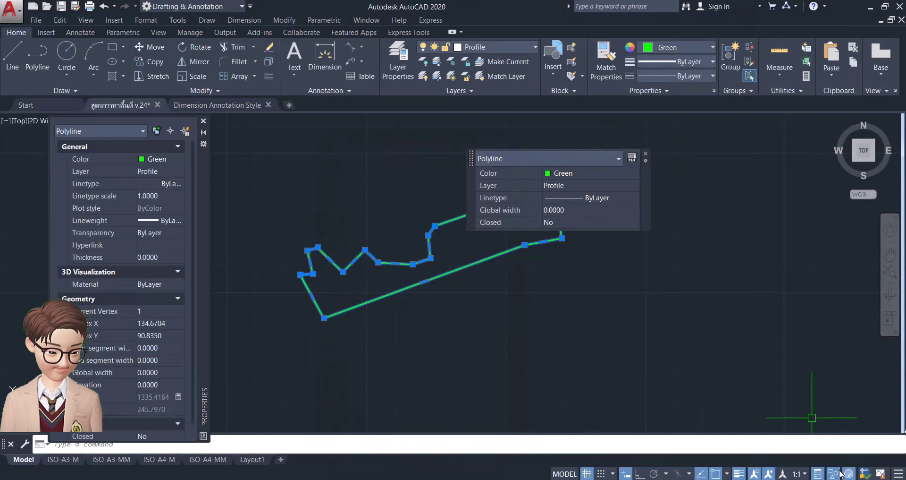
- Turn off Quick Properties and open the QuickCalc palette
click(818, 474)
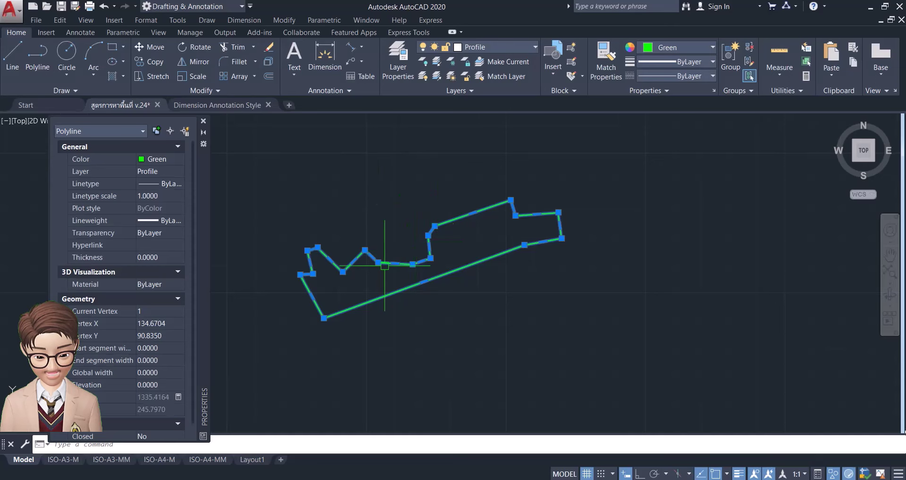
mouse_move(384, 266)
middle_down()
mouse_move(607, 354)
mouse_move(611, 321)
middle_up()
scroll(608, 354, down, 3)
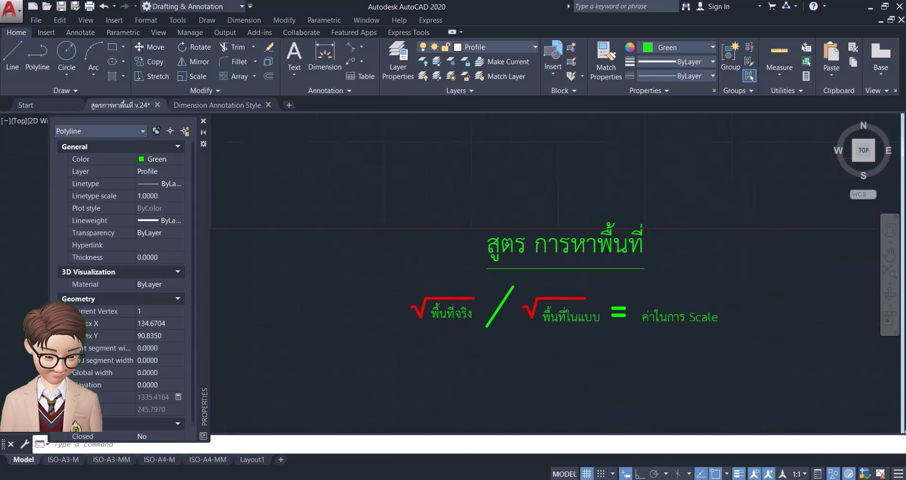
scroll(520, 331, up, 2)
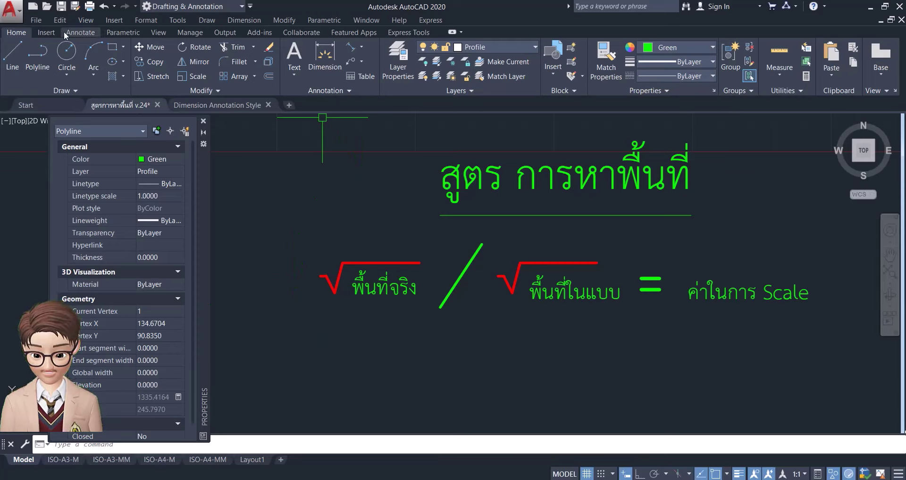
click(158, 33)
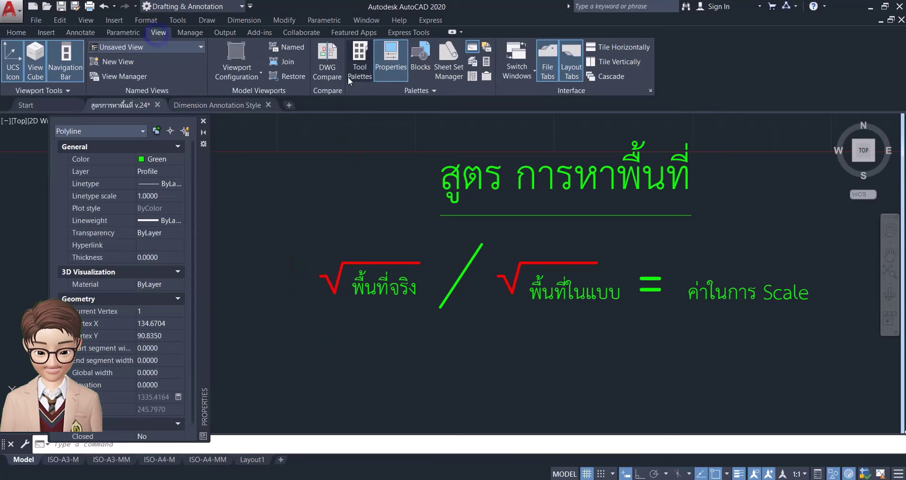
click(487, 62)
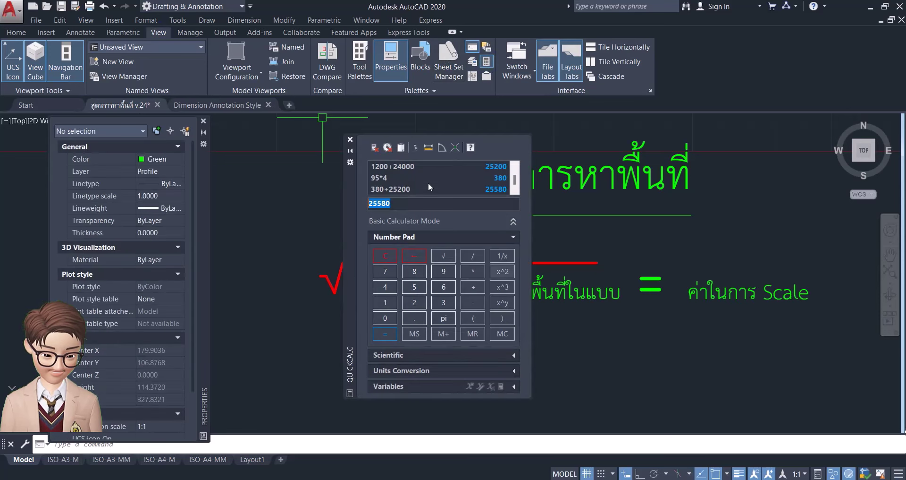
- Compute √1335.4164 = 36.5433496 in QuickCalc and copy the result
scroll(617, 276, down, 2)
scroll(752, 277, down, 1)
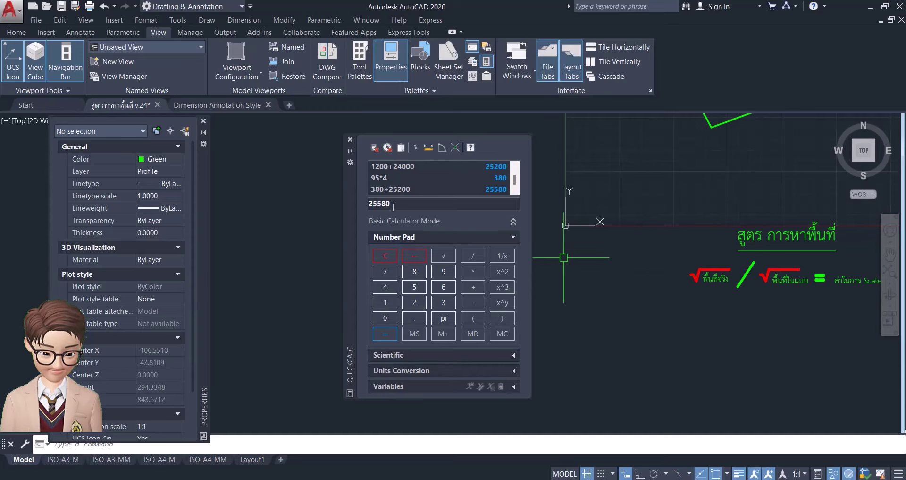
drag(396, 203, 341, 200)
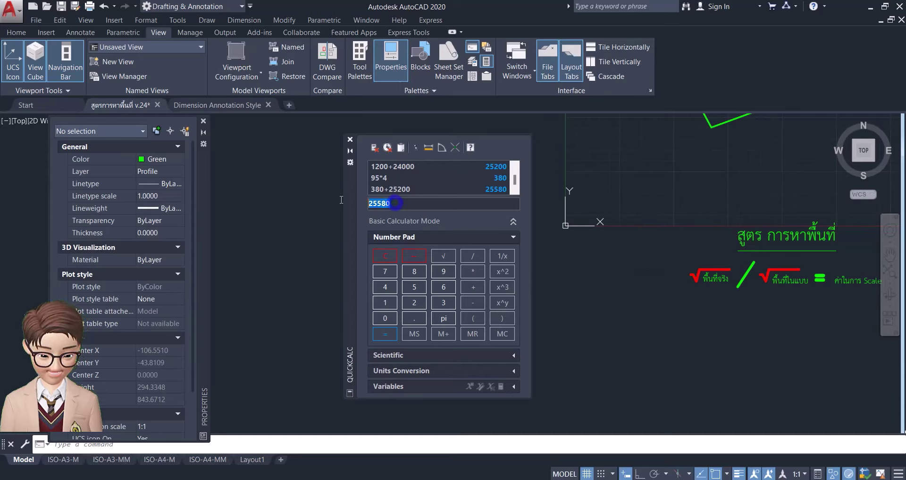
right_click(383, 203)
click(427, 254)
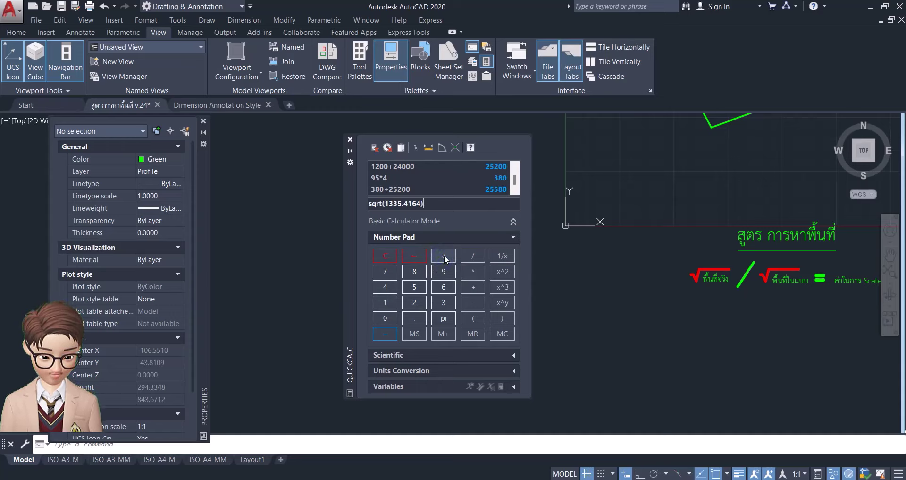
click(388, 335)
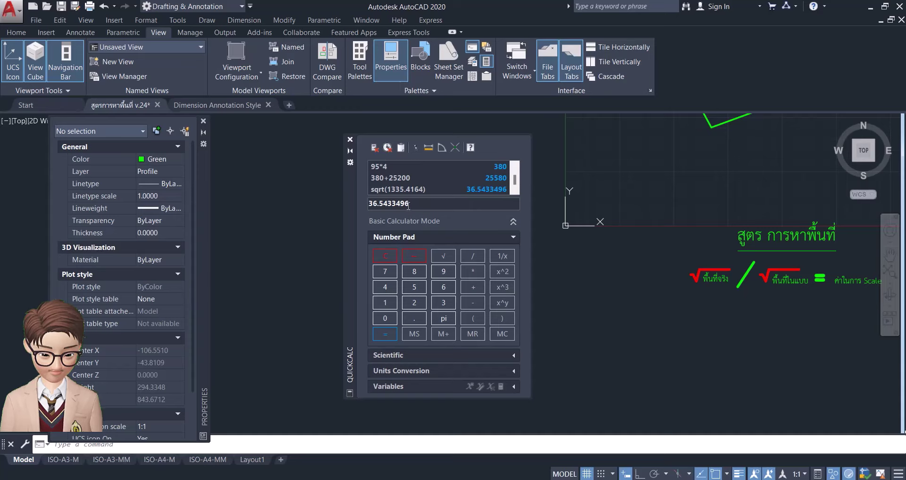
right_click(377, 204)
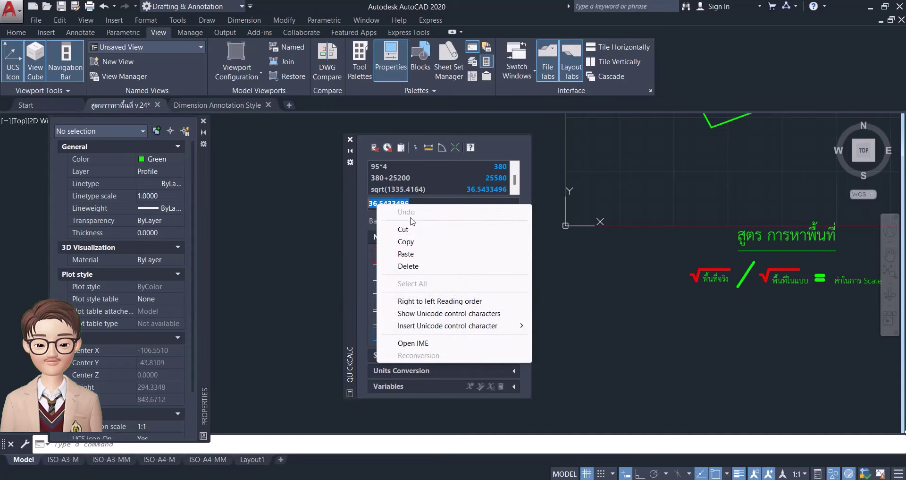
click(414, 242)
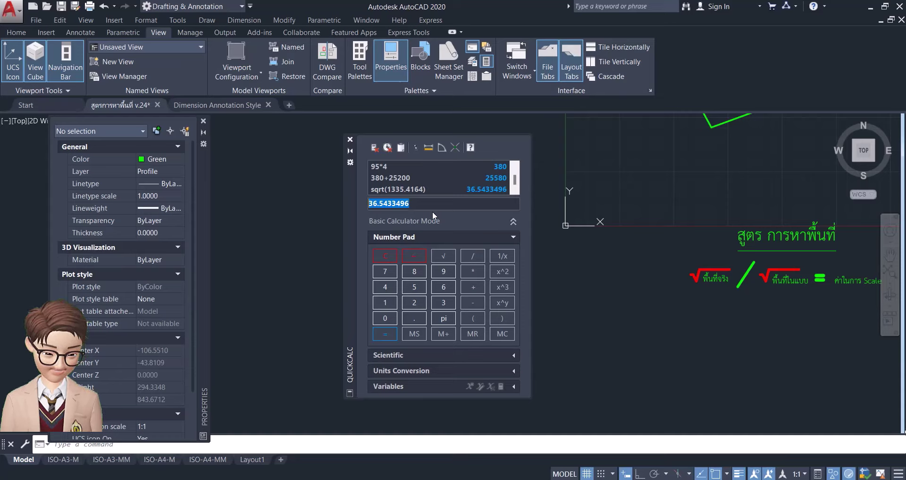
key(Delete)
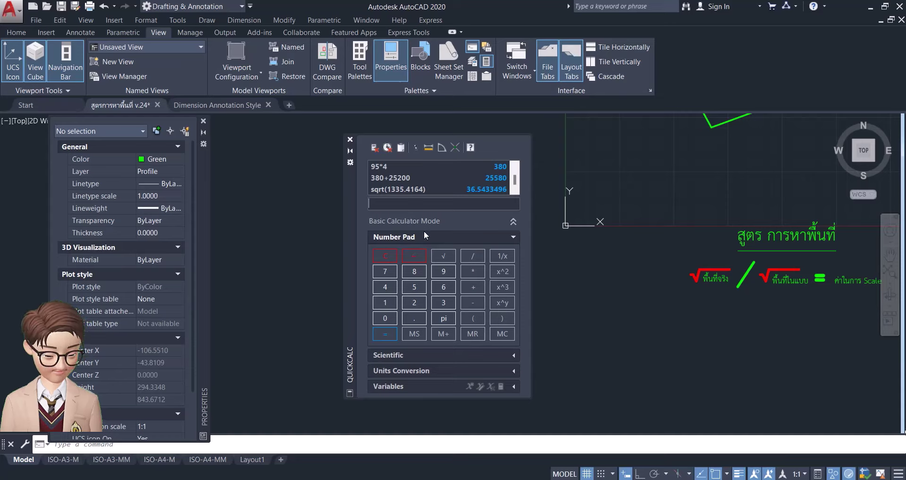
- Divide √25580 by 36.5433496 to get 4.37665101 and copy the scale factor
scroll(297, 246, down, 2)
scroll(271, 240, down, 3)
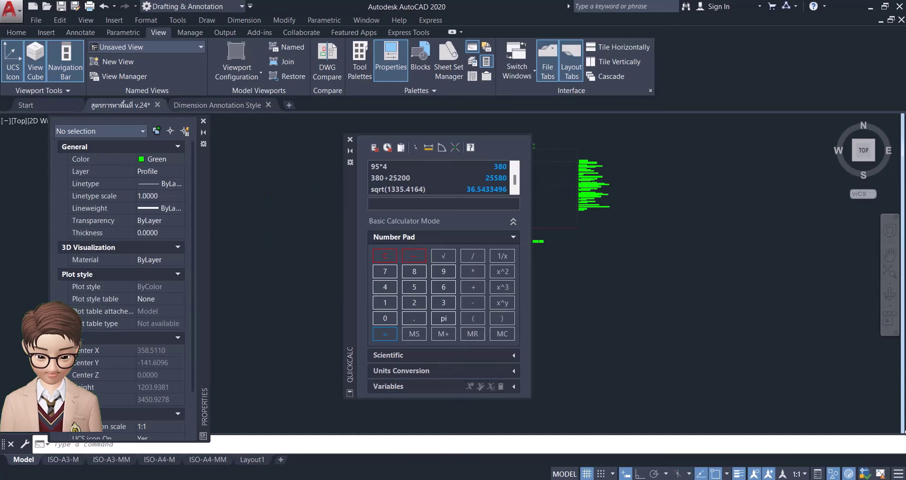
scroll(335, 198, down, 3)
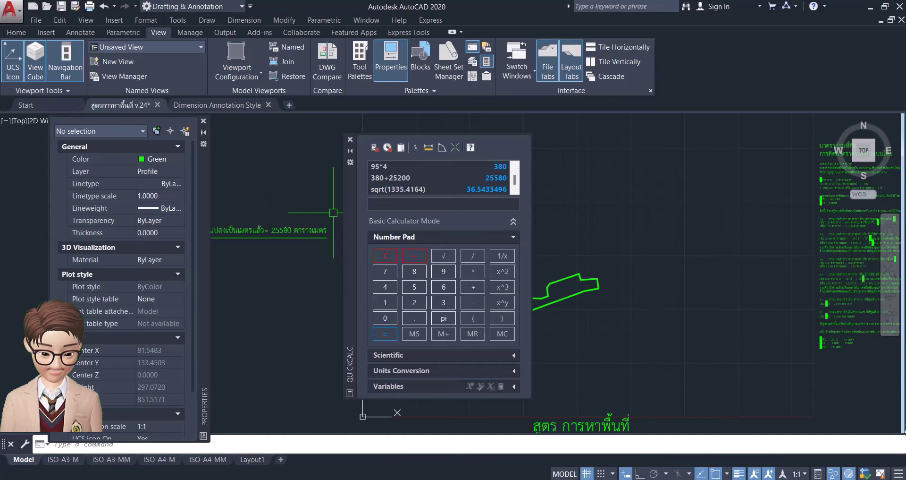
click(385, 204)
text(25580)
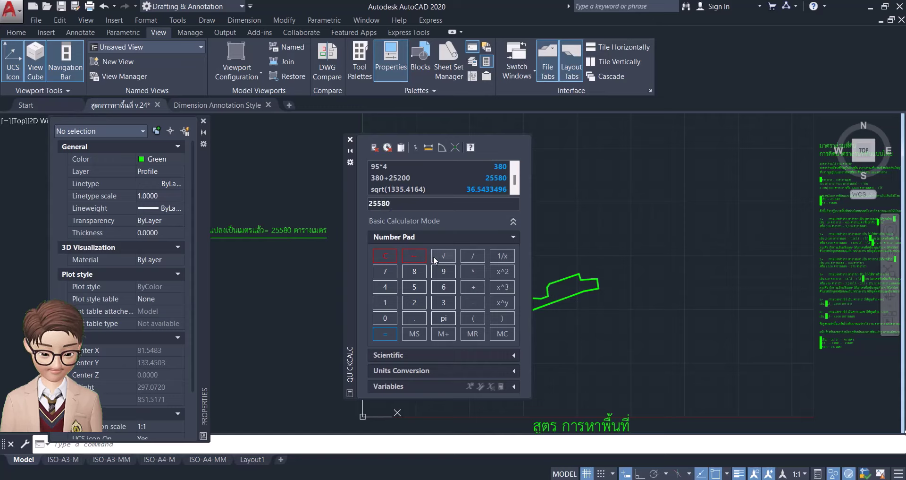
click(443, 255)
click(385, 334)
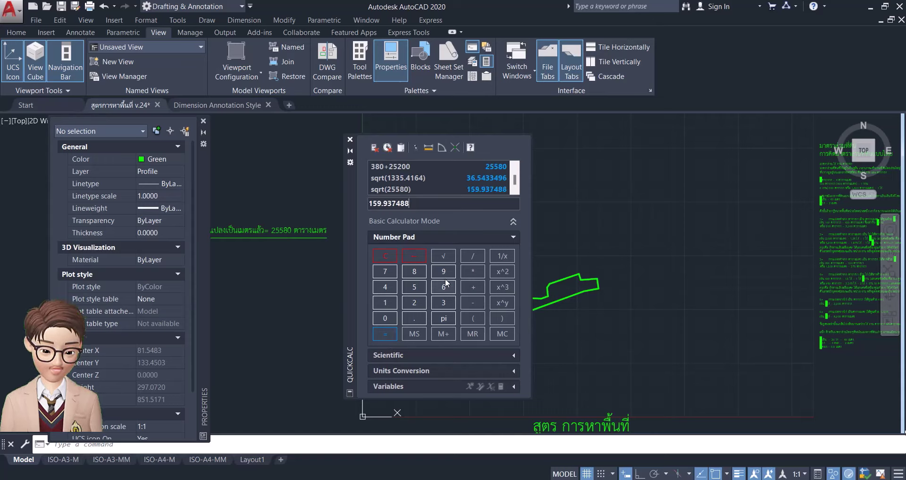
right_click(431, 203)
click(454, 251)
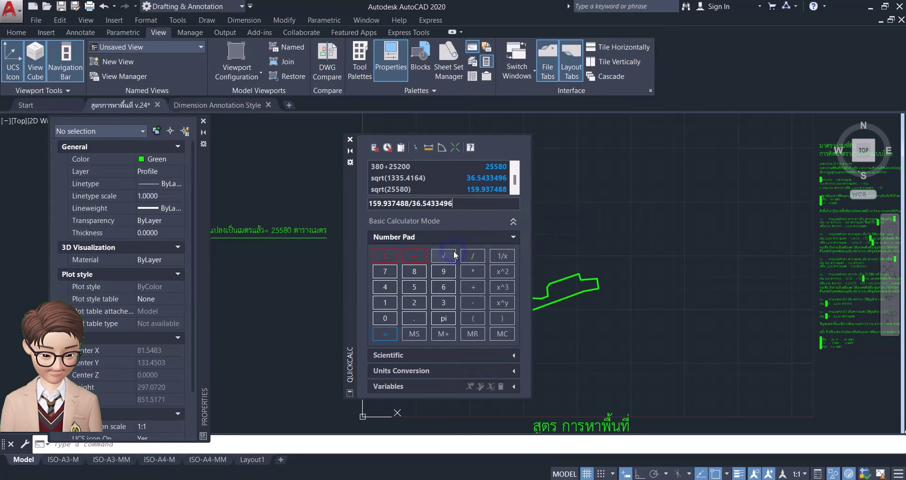
click(386, 334)
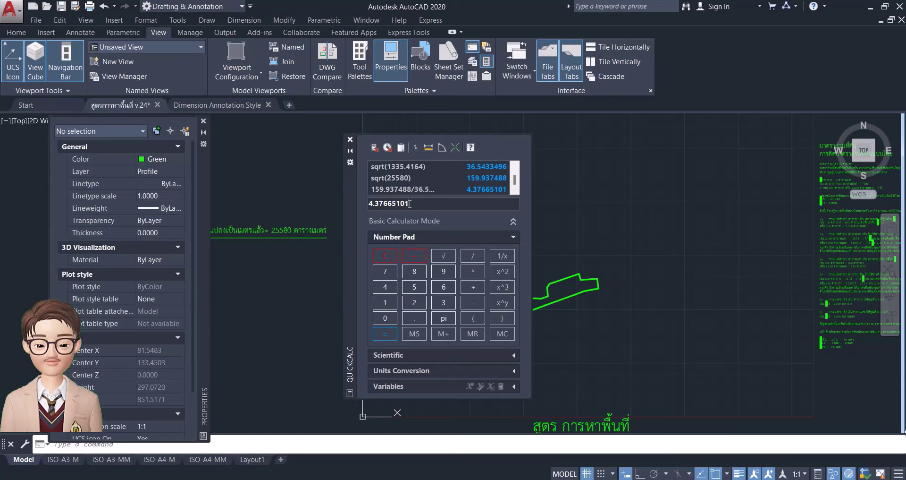
right_click(381, 203)
click(409, 241)
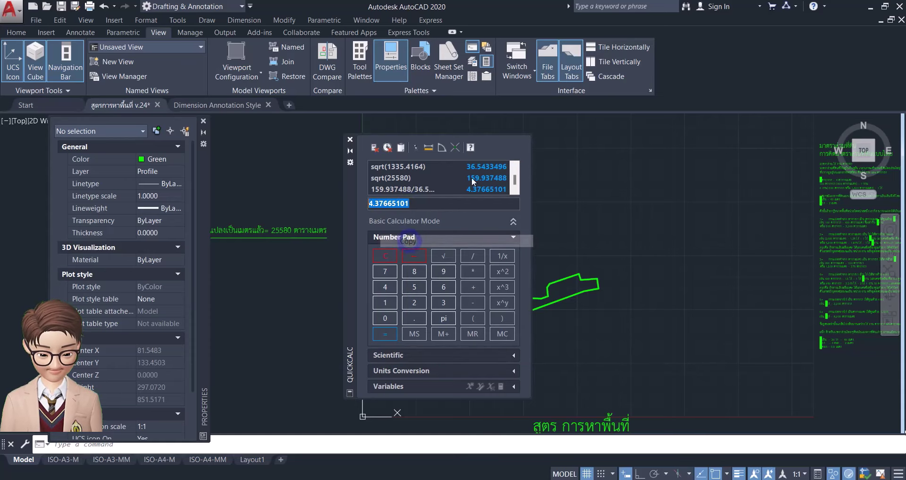
- Close QuickCalc and pan around the sheet to review the scale-factor note
click(350, 140)
scroll(437, 184, down, 3)
scroll(473, 226, up, 3)
scroll(299, 265, up, 2)
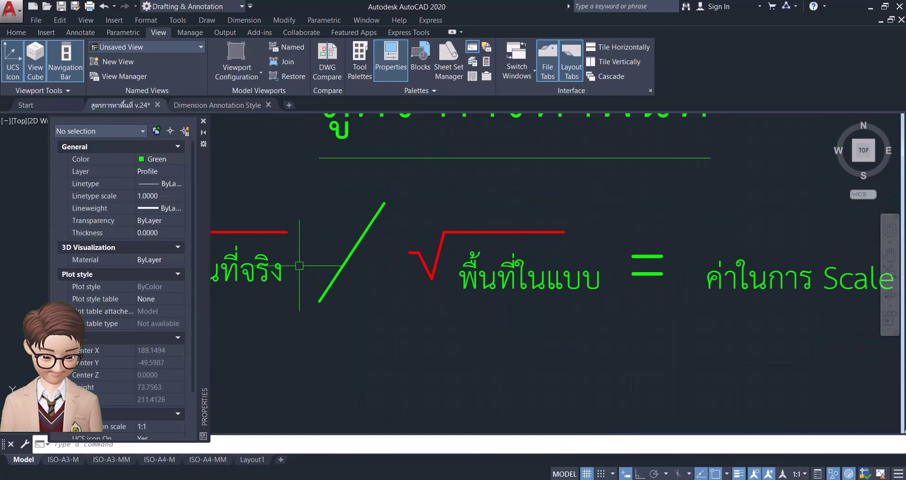
scroll(354, 263, up, 1)
middle_drag(614, 243, 371, 269)
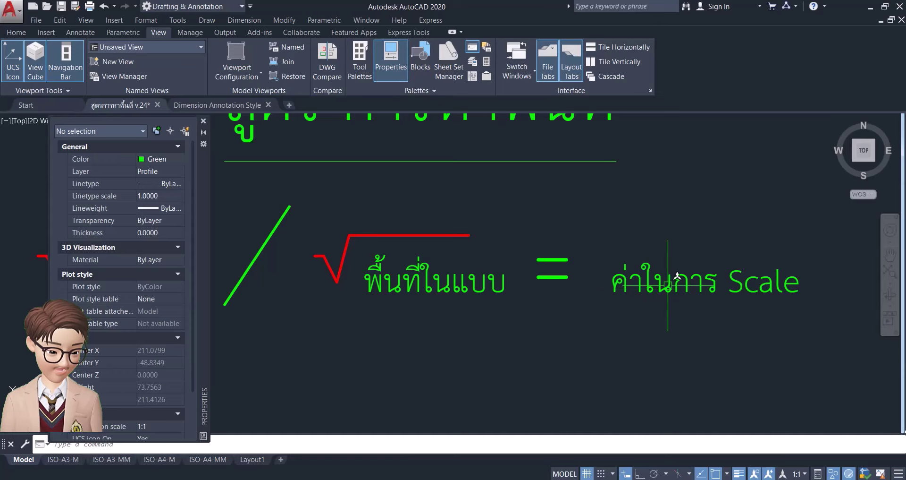
scroll(667, 285, down, 3)
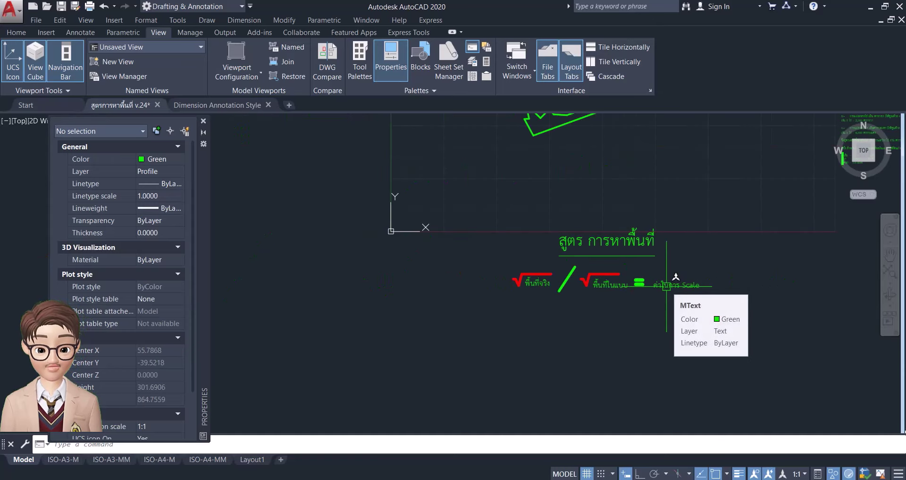
middle_drag(666, 286, 520, 269)
scroll(520, 268, down, 3)
scroll(508, 250, up, 8)
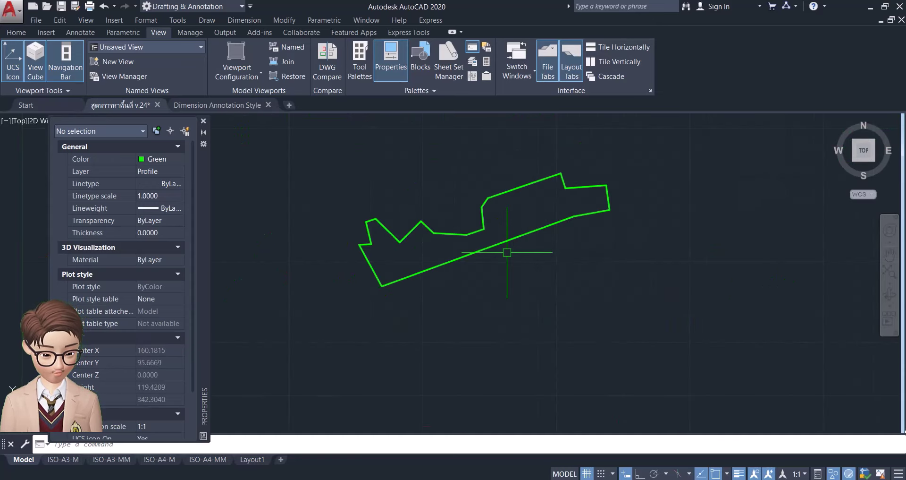
- Scale the green plot outline by 4.37665101 about its lower-left vertex
click(16, 33)
text(s)
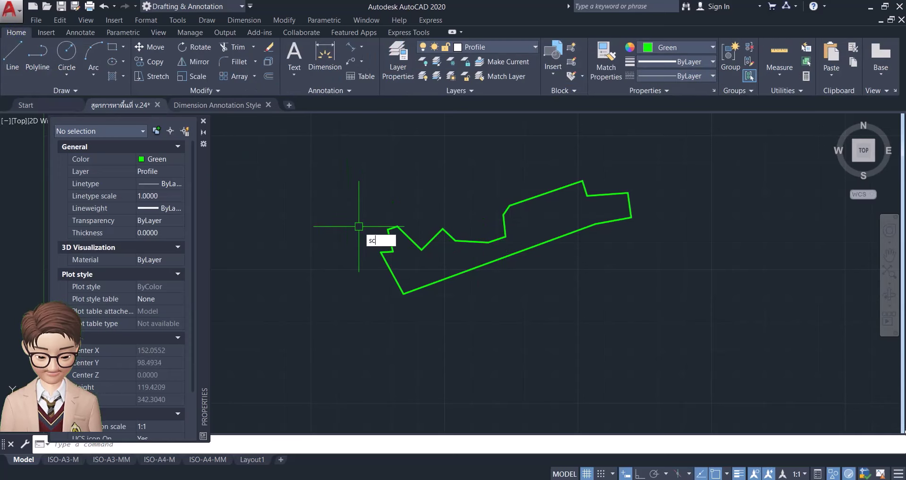
text(c)
key(Return)
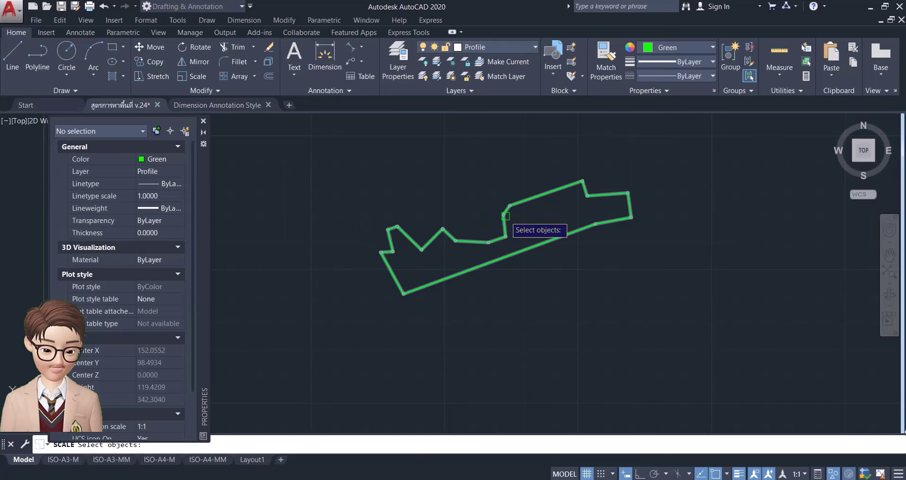
click(506, 216)
key(Return)
scroll(403, 304, up, 3)
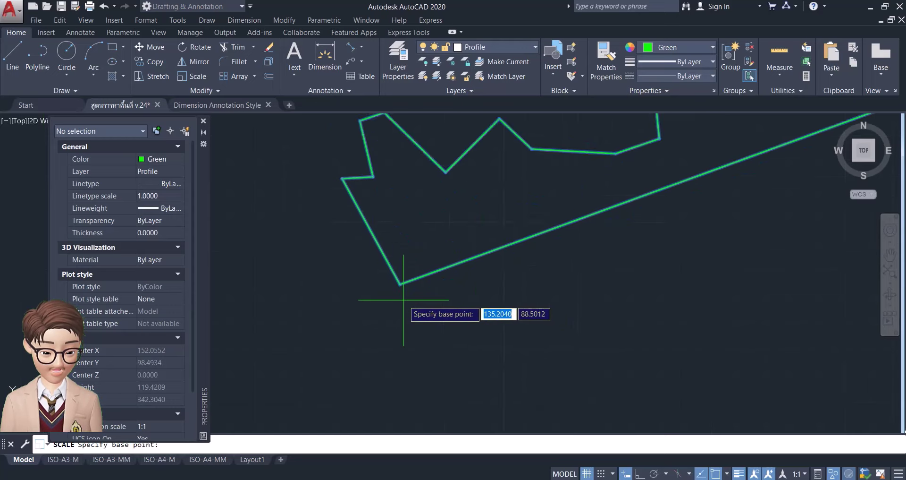
scroll(396, 274, up, 2)
click(396, 274)
text(4.37665101)
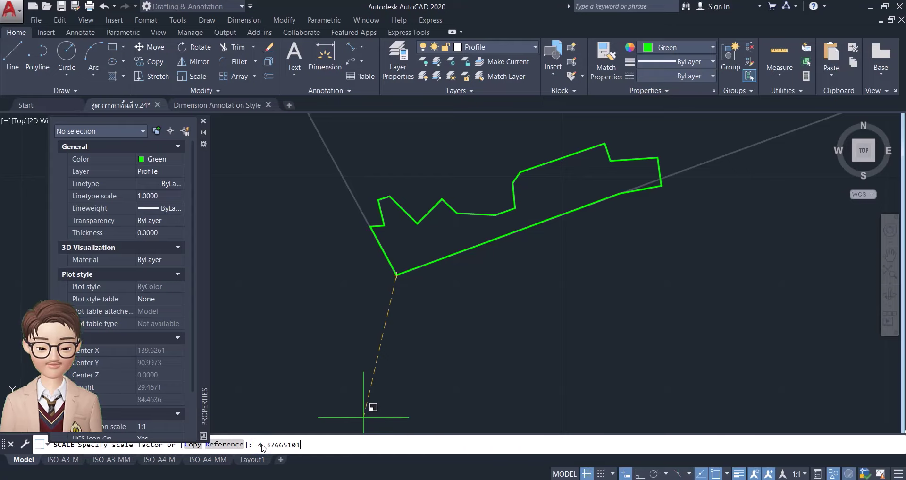
key(Return)
scroll(438, 285, down, 5)
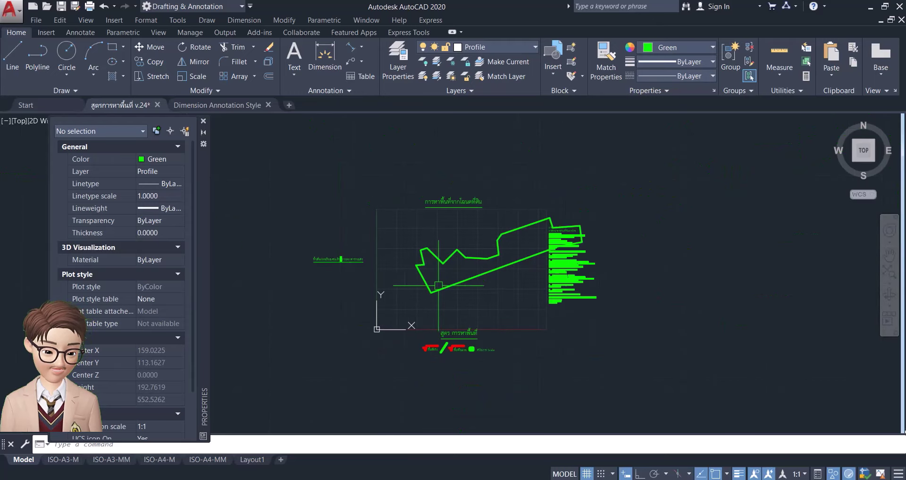
- Move the enlarged plot outline into the gridded frame under the title
click(439, 285)
middle_drag(438, 285, 476, 262)
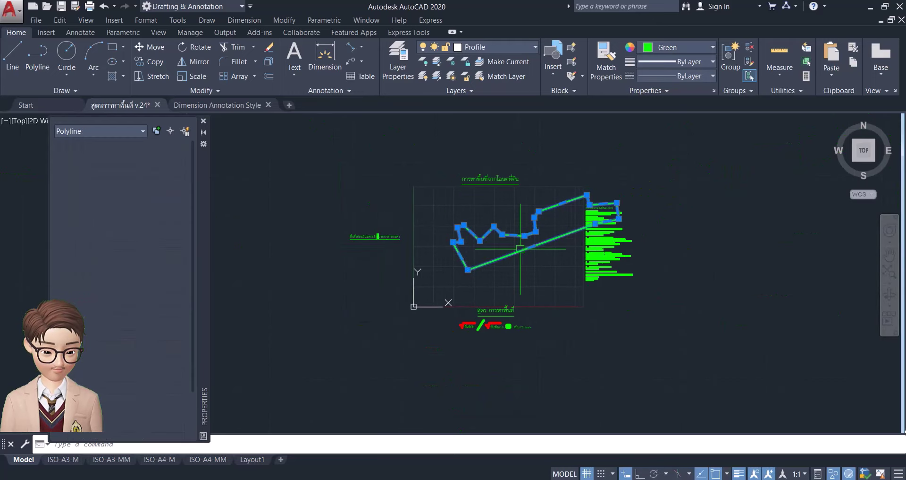
click(193, 76)
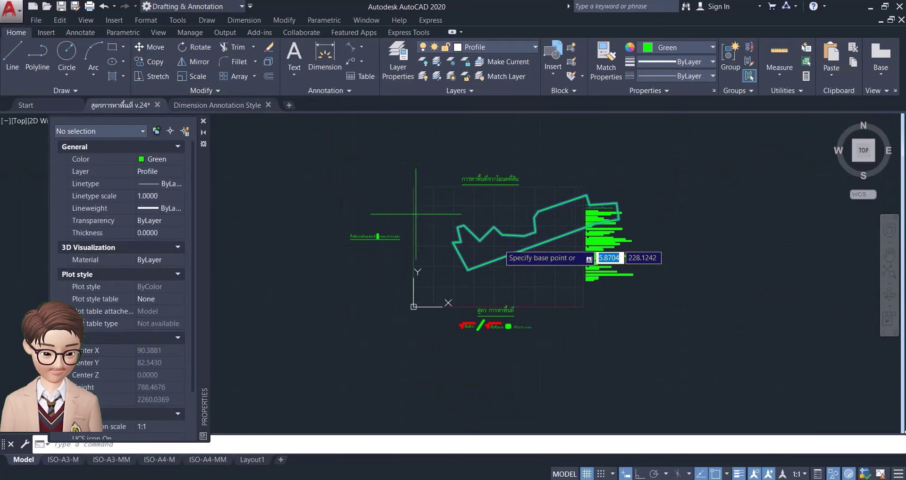
scroll(499, 243, up, 4)
click(629, 207)
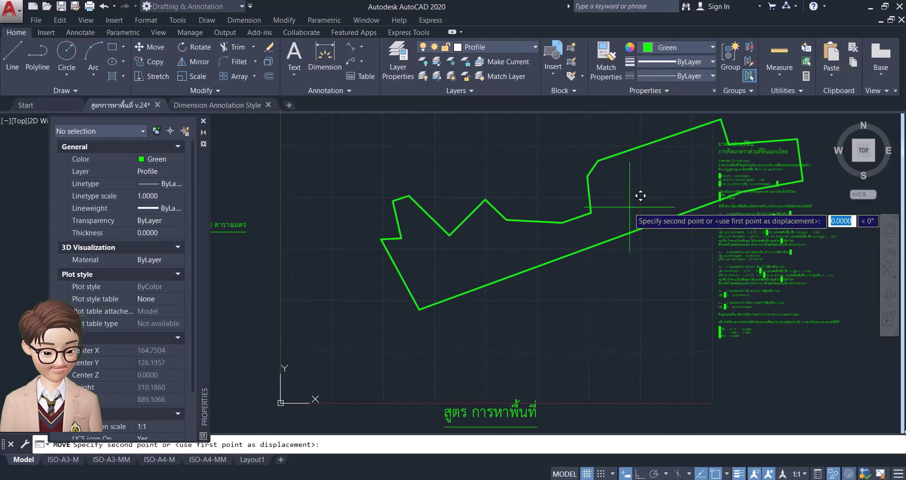
click(545, 207)
scroll(534, 219, down, 3)
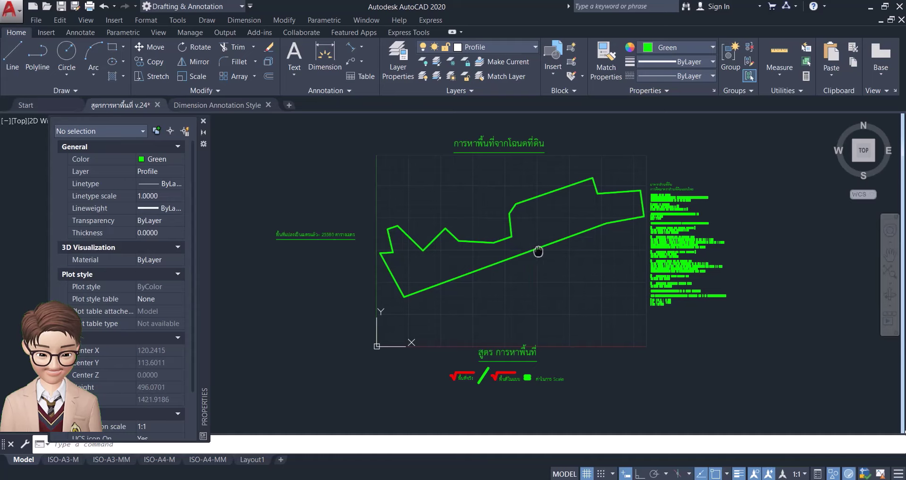
middle_drag(538, 251, 568, 253)
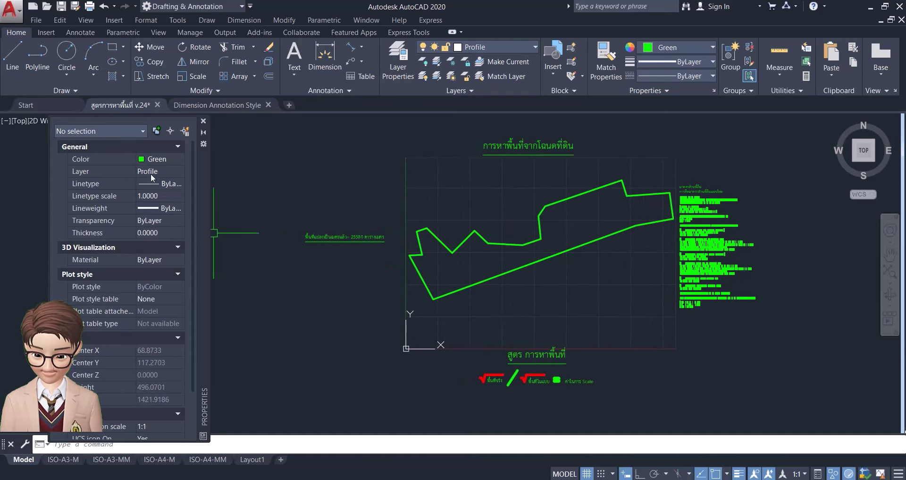
- Confirm the outline's area reads 25580 m² in Properties, then deselect it
click(518, 266)
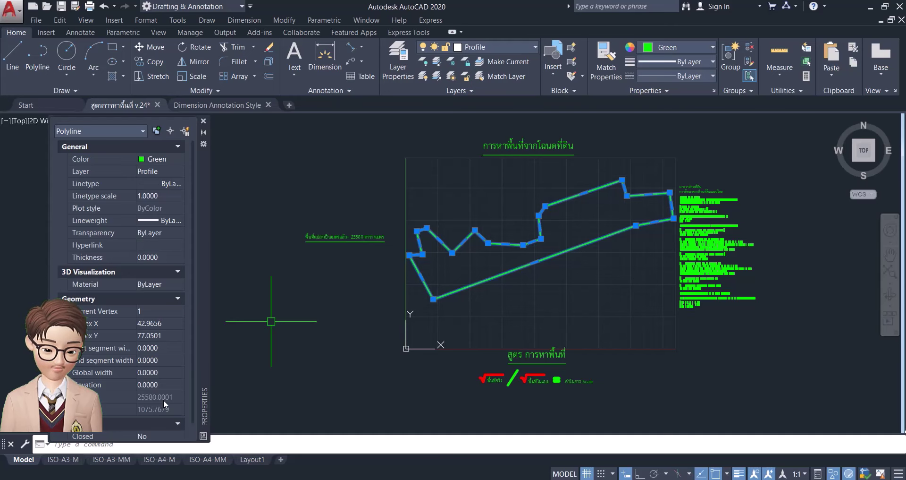
key(Escape)
middle_drag(548, 299, 537, 306)
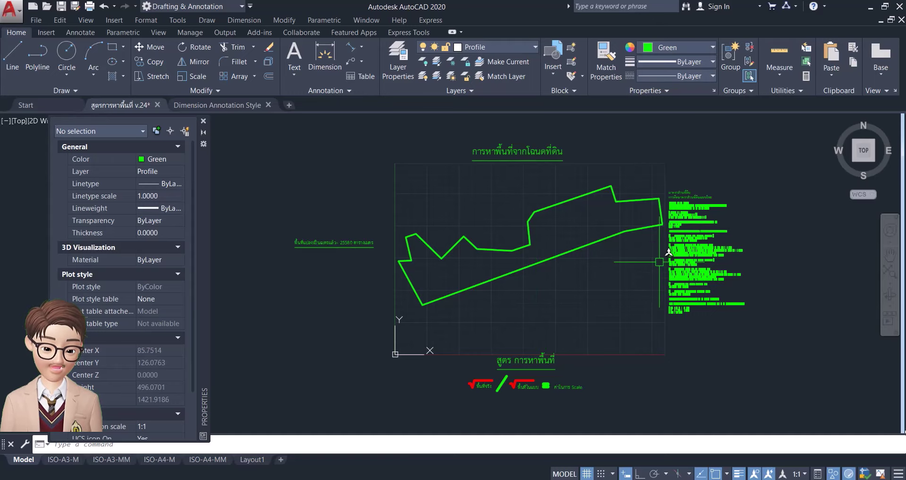
- Glance at the Dimension Annotation Style drawing, close Properties, and return to สูตรการหาพื้นที่ v.24
click(233, 105)
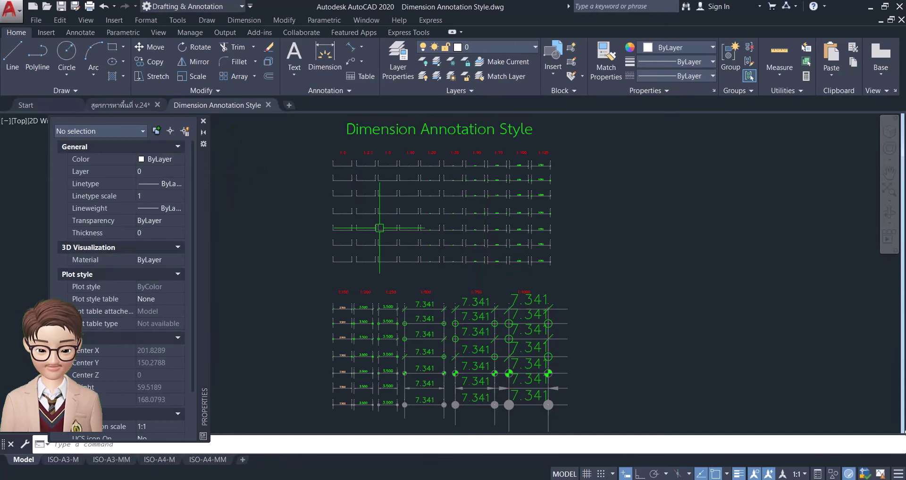
middle_drag(354, 221, 419, 213)
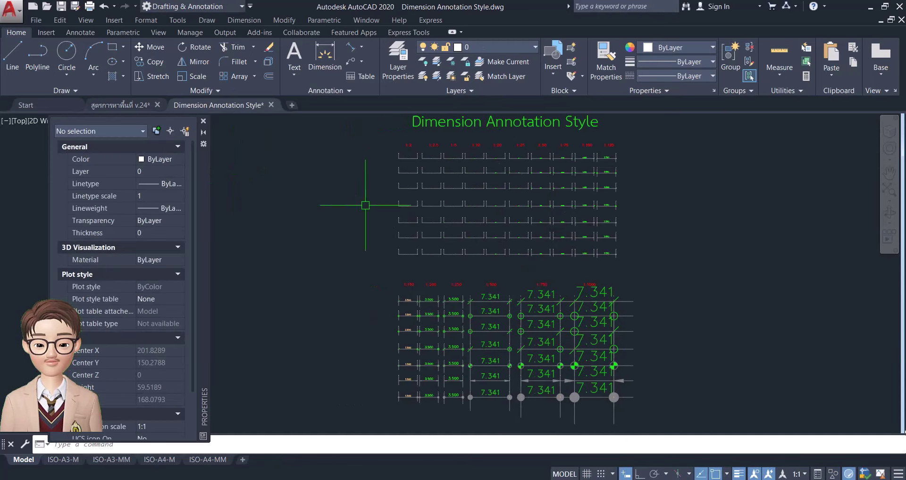
click(203, 122)
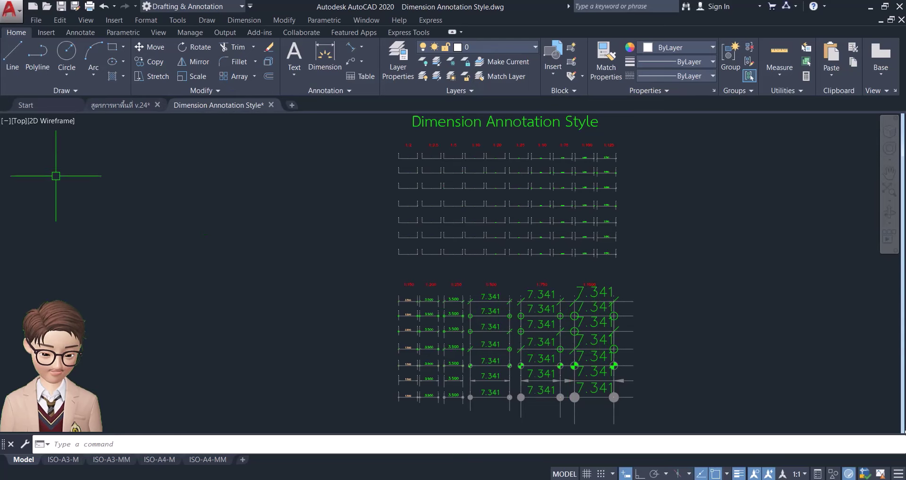
click(120, 104)
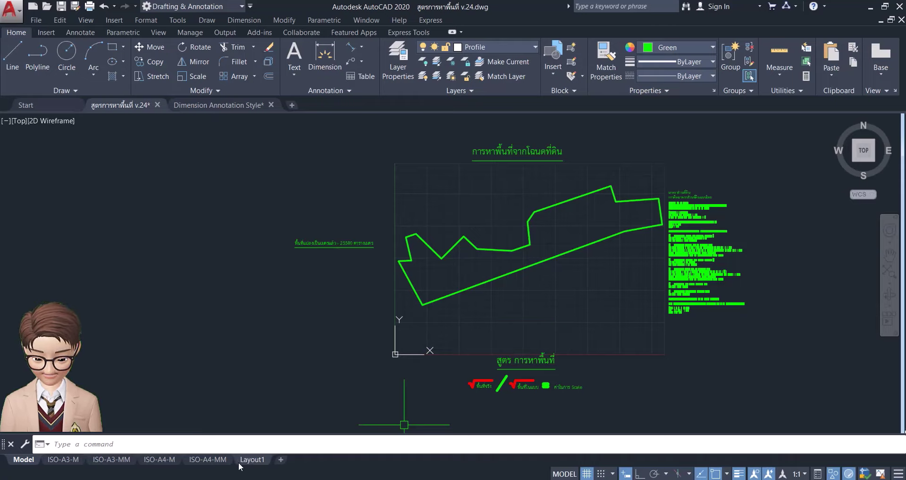
mouse_move(252, 459)
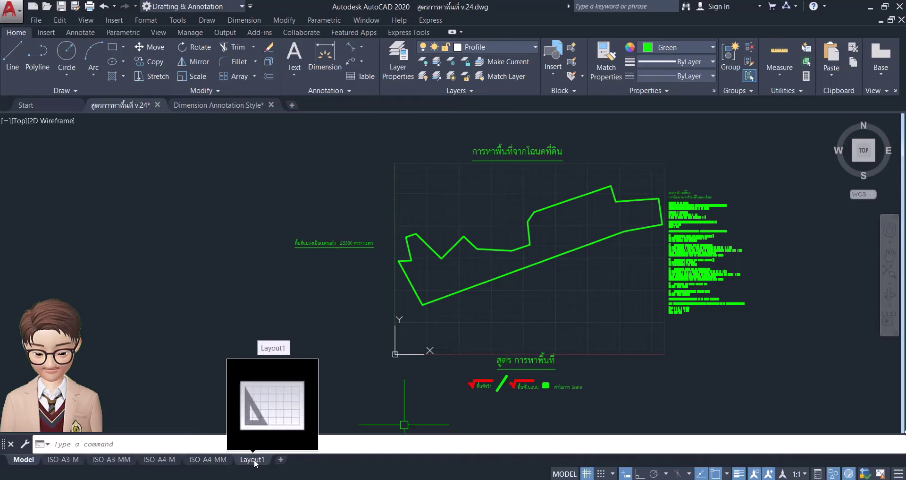
- Delete the Layout1 layout permanently
right_click(258, 461)
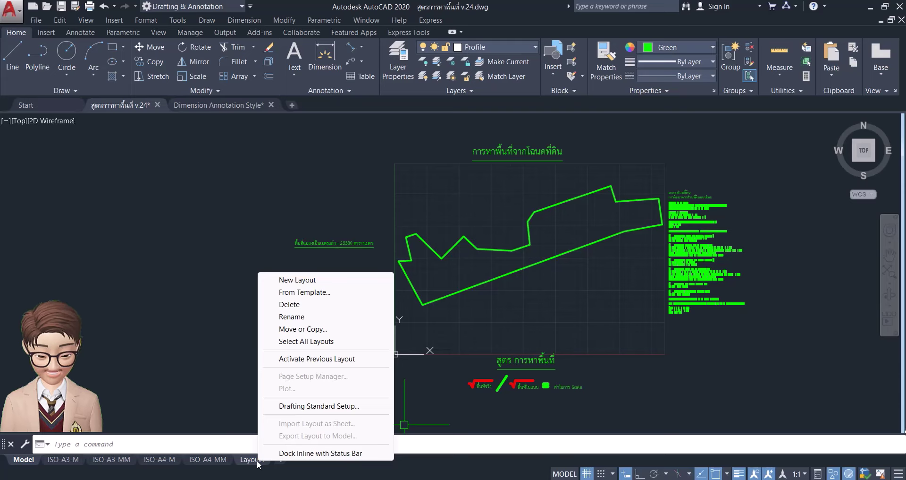
click(295, 306)
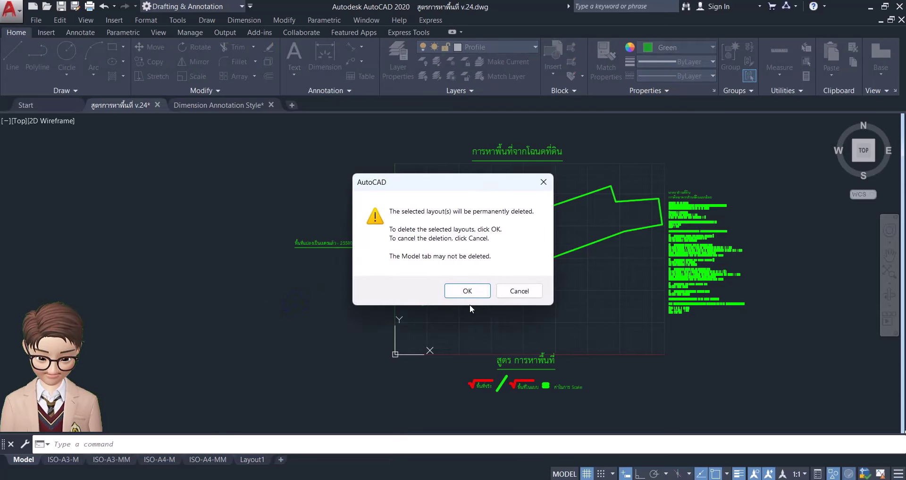
click(467, 291)
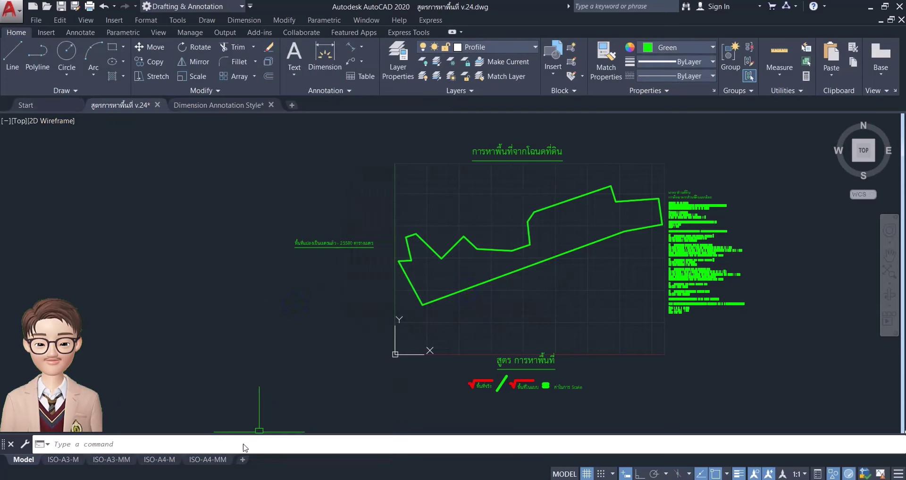
- Add a new layout, rename it A0-M, and open it
click(243, 460)
mouse_move(252, 459)
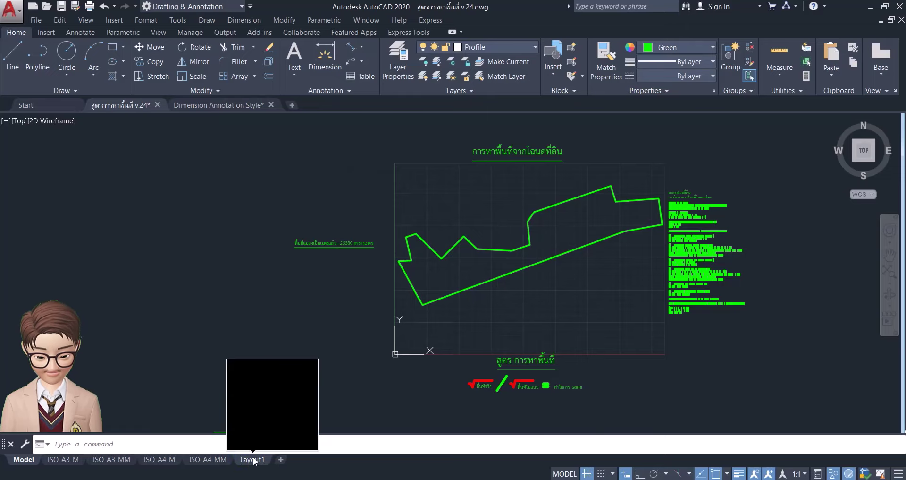
right_click(254, 463)
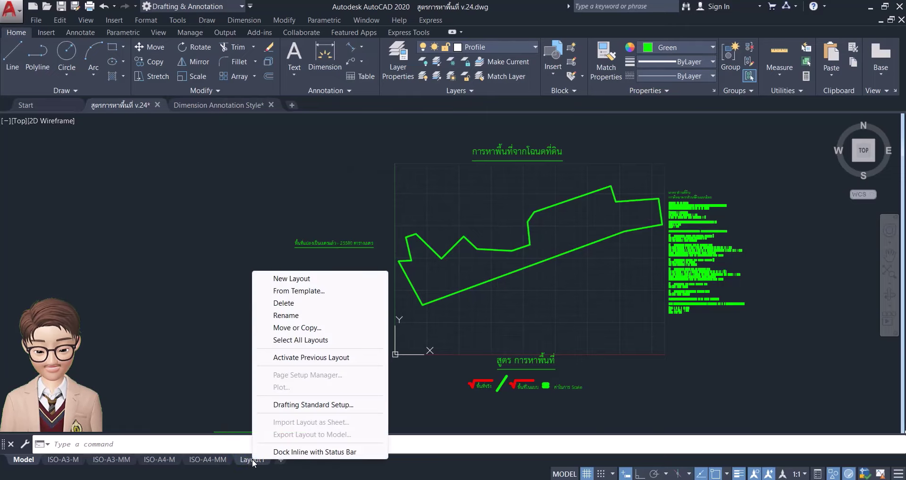
click(286, 316)
key(BackSpace)
text(A0-)
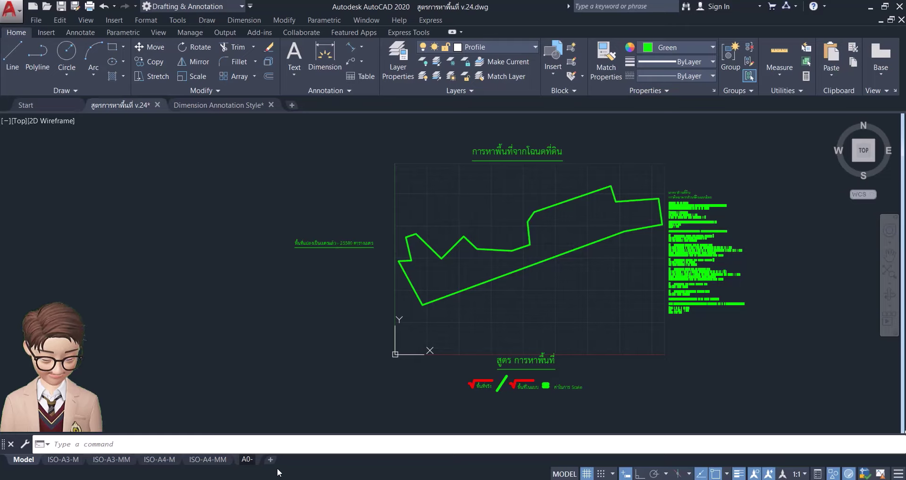
text(M)
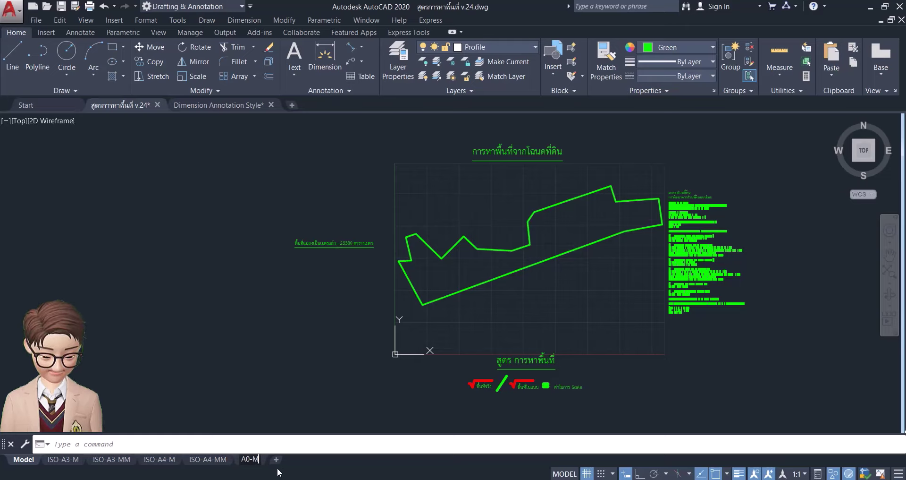
click(299, 408)
click(289, 409)
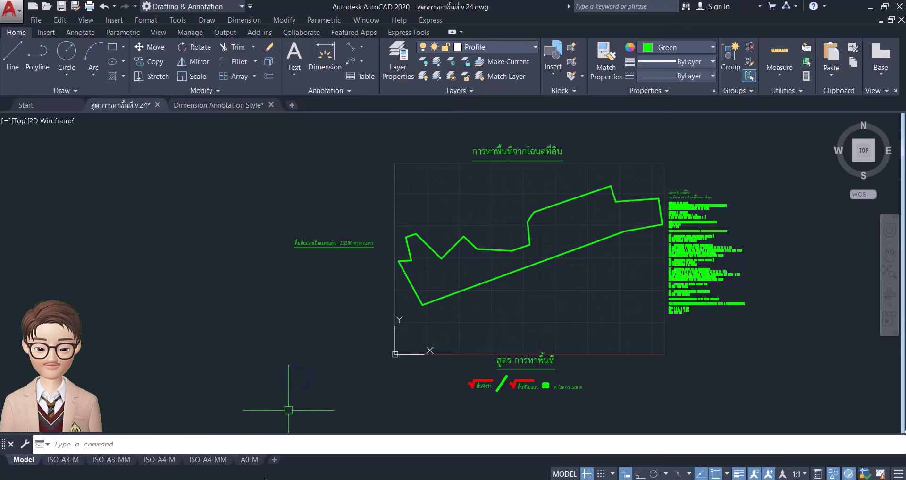
click(252, 460)
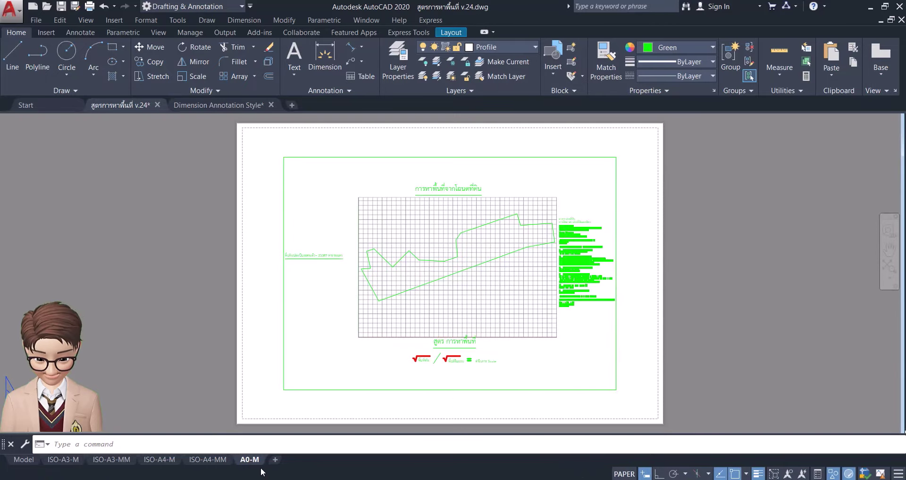
- Delete the existing viewport from A0-M and start editing its page setup
click(285, 201)
key(Delete)
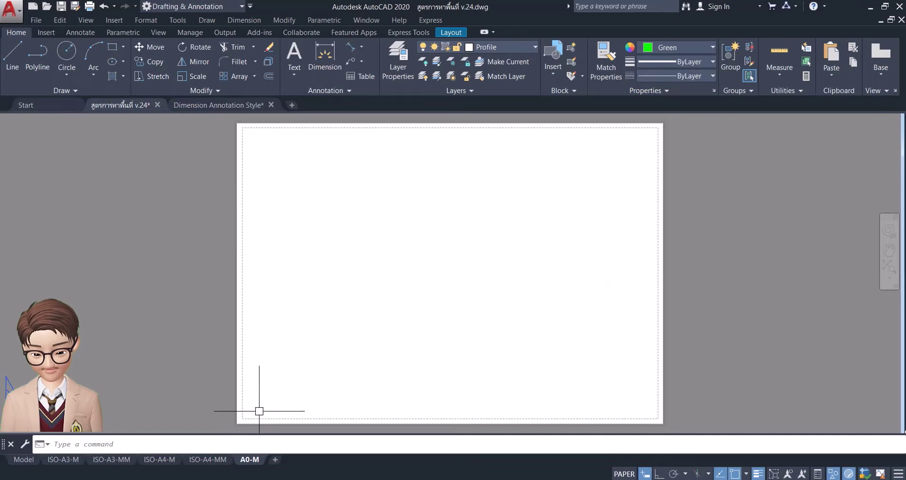
right_click(255, 460)
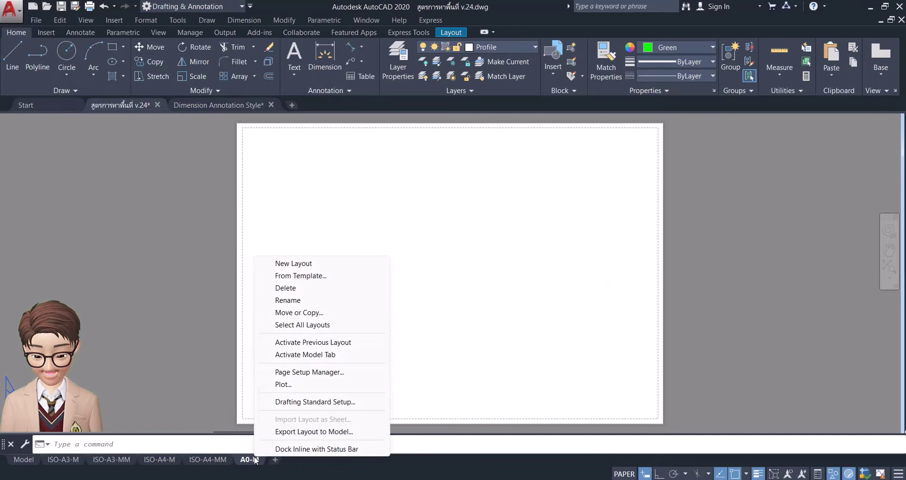
click(307, 372)
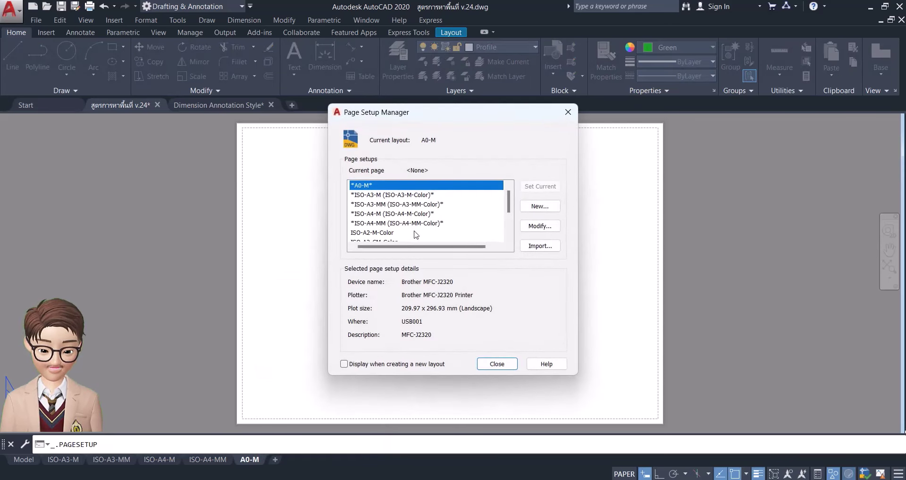
click(537, 225)
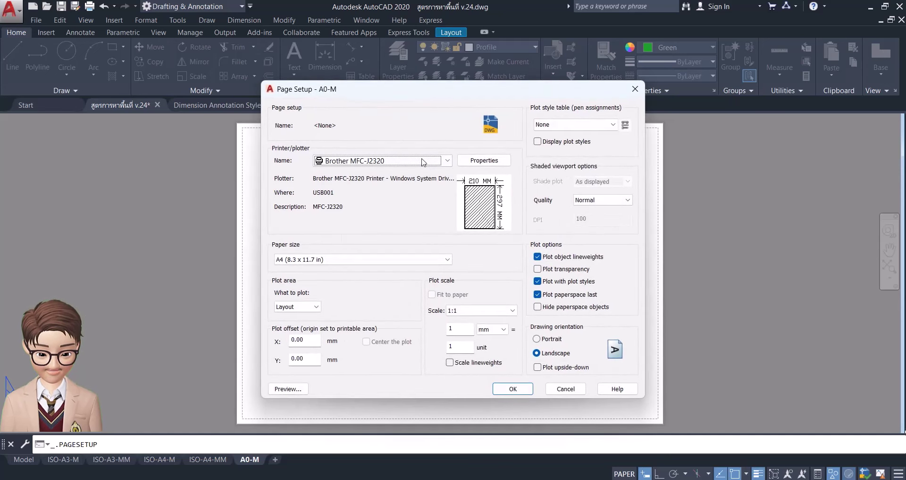
- Set the page setup to DWF6 ePlot, ISO full bleed A0 paper, 1000 mm = 1 unit
click(447, 161)
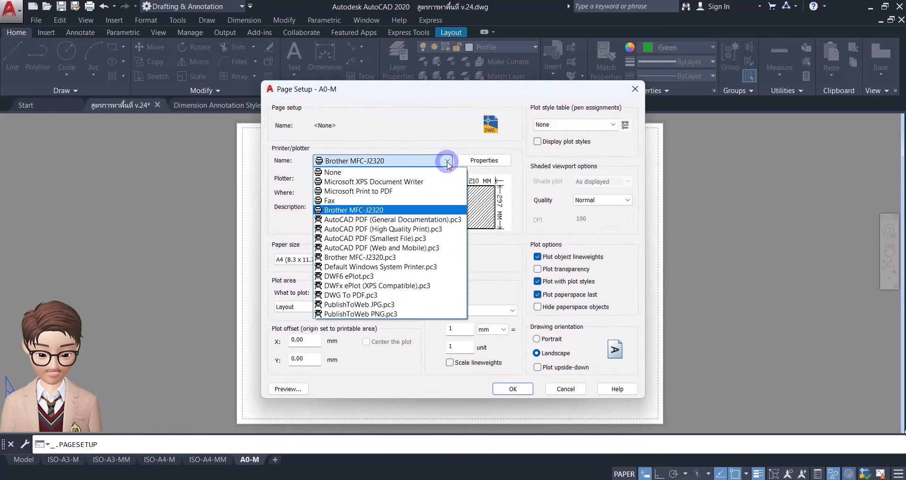
click(371, 278)
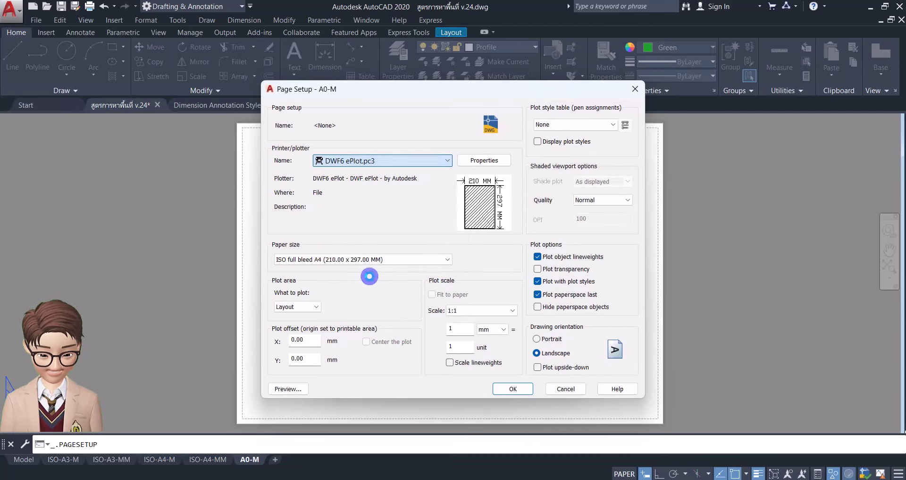
click(383, 261)
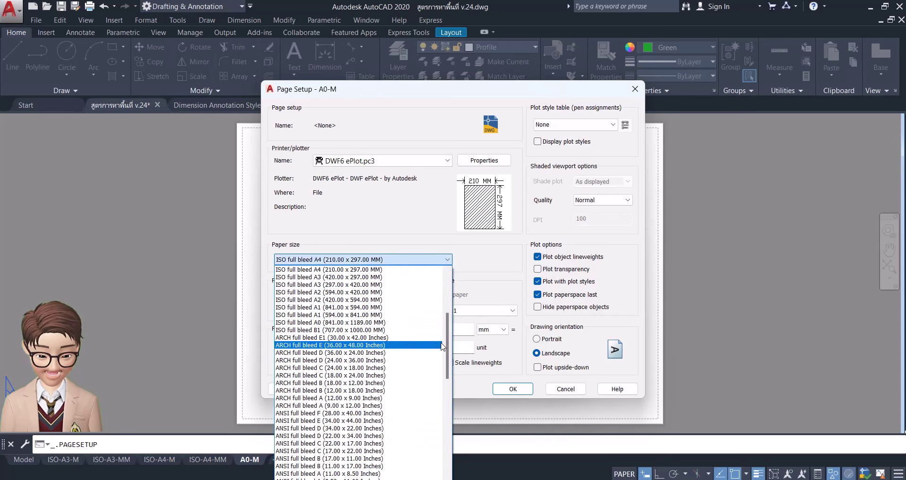
scroll(449, 350, up, 6)
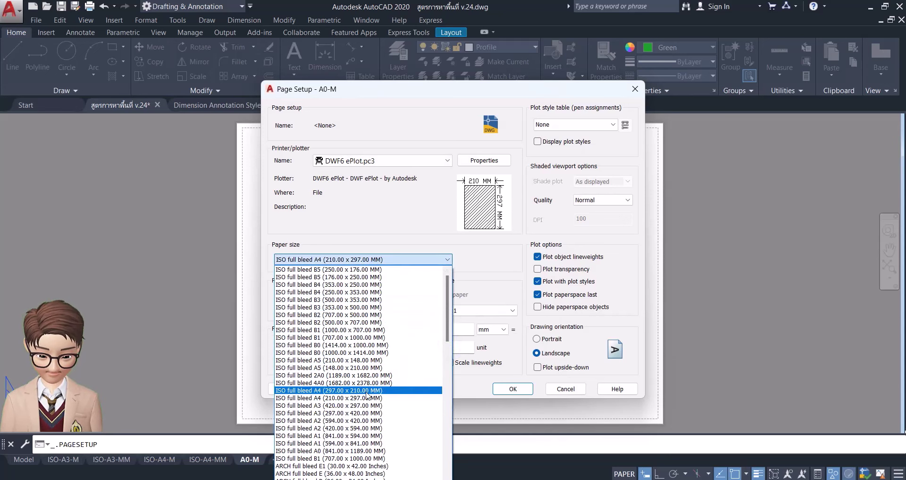
click(353, 451)
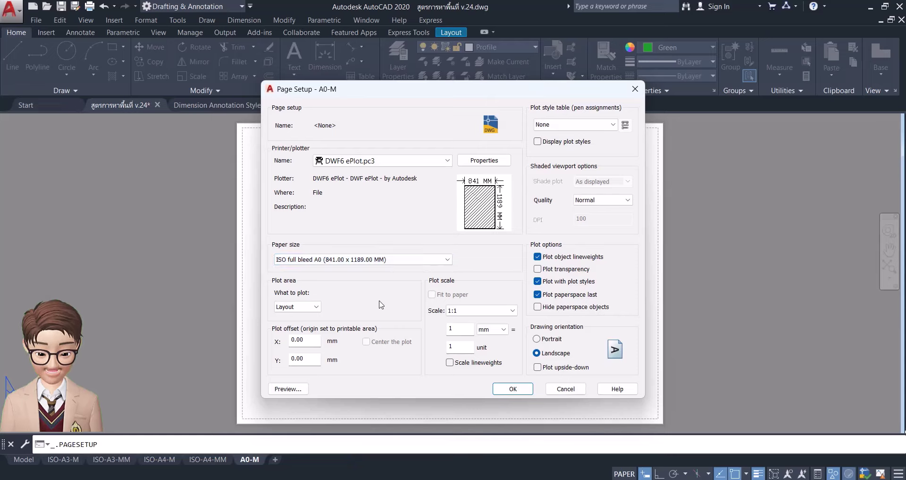
click(461, 331)
text(000)
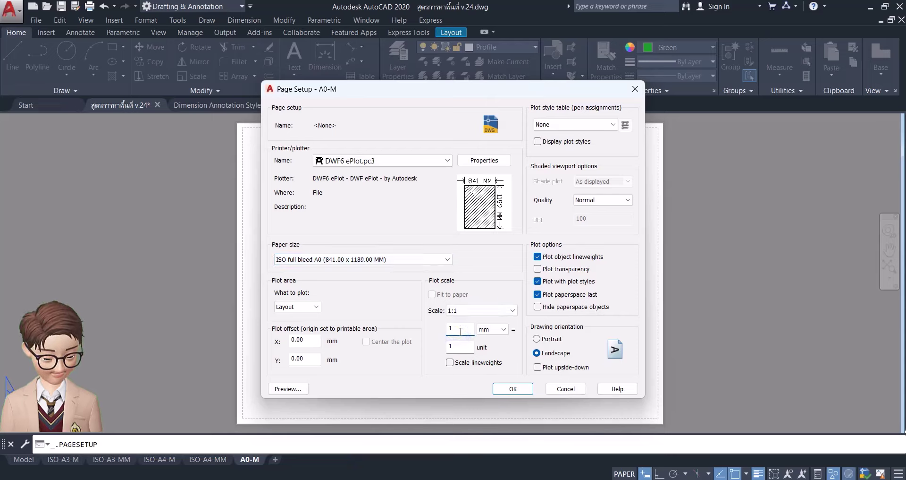
click(476, 310)
click(477, 315)
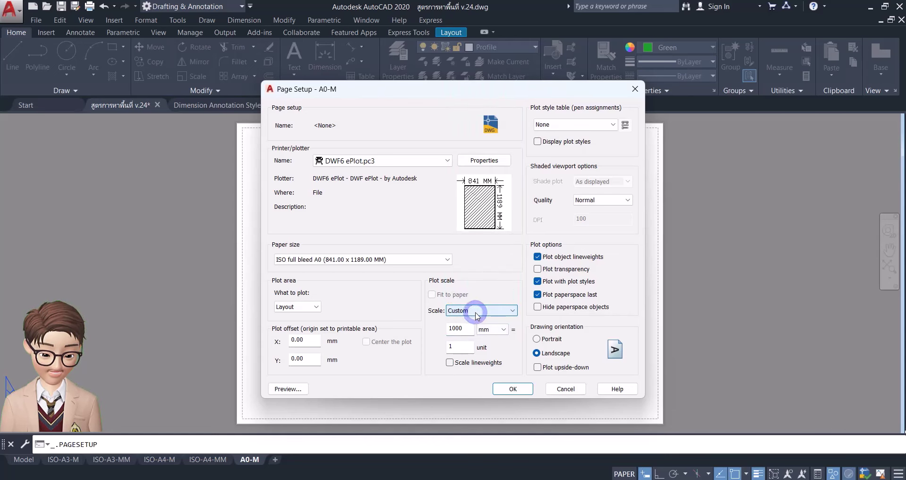
click(484, 160)
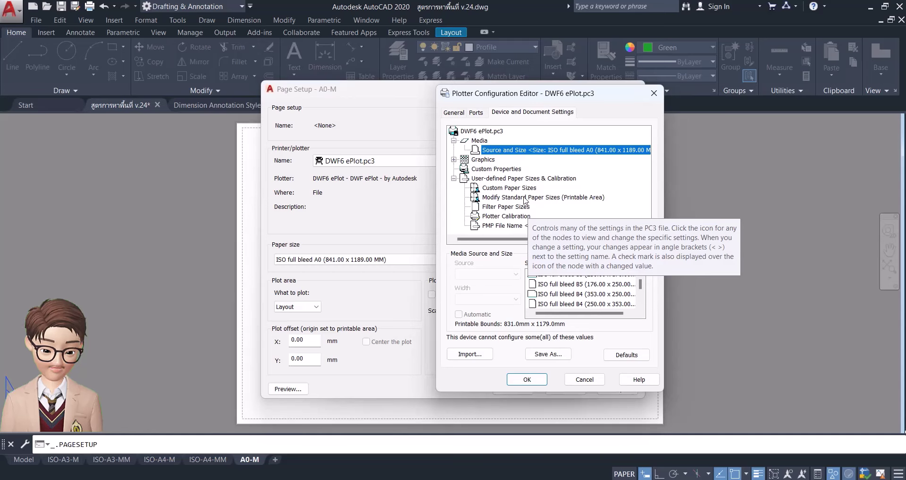
- Modify the ISO full bleed A0 printable area in the DWF6 ePlot configuration and apply it
click(524, 198)
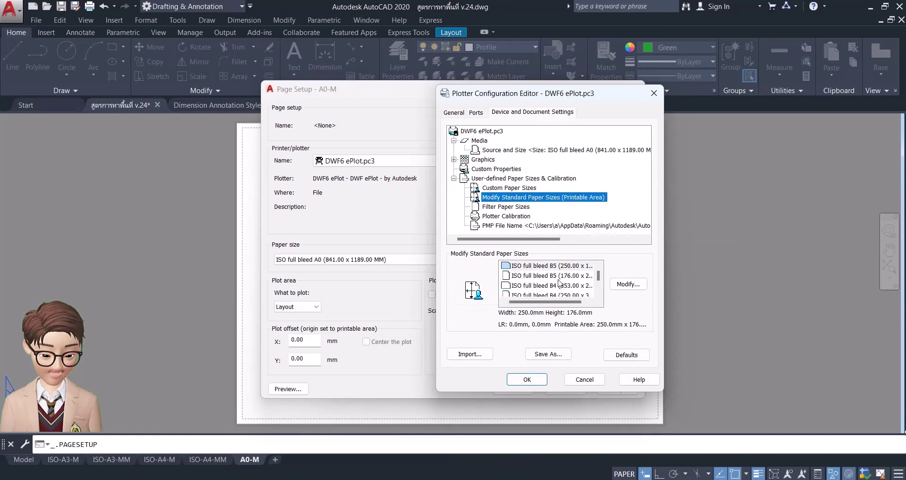
scroll(560, 282, down, 2)
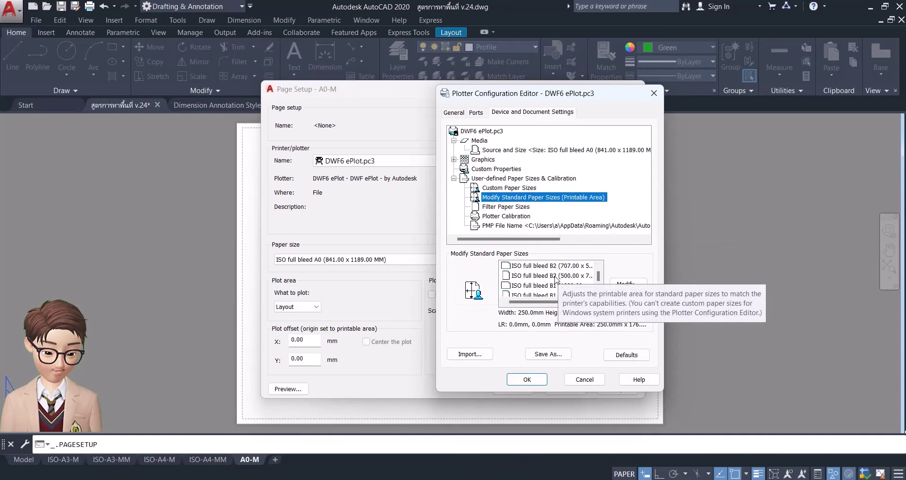
scroll(556, 279, down, 2)
scroll(555, 279, down, 1)
scroll(554, 279, down, 1)
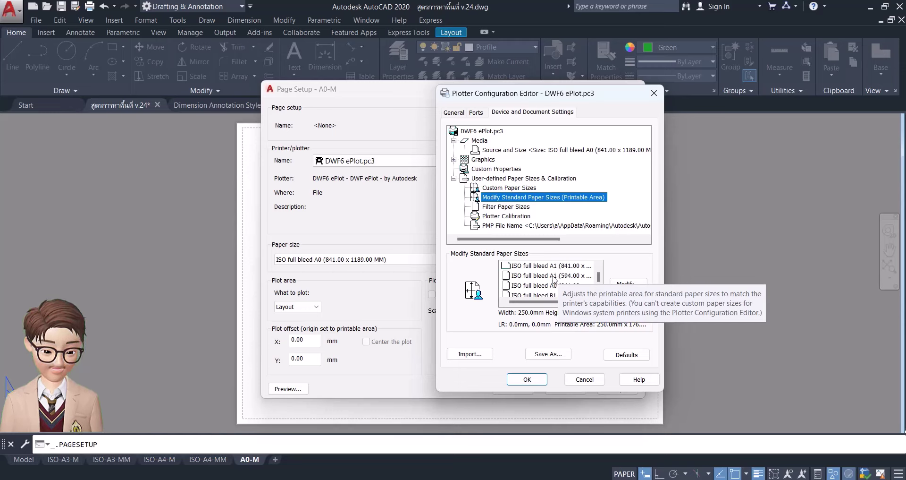
click(543, 285)
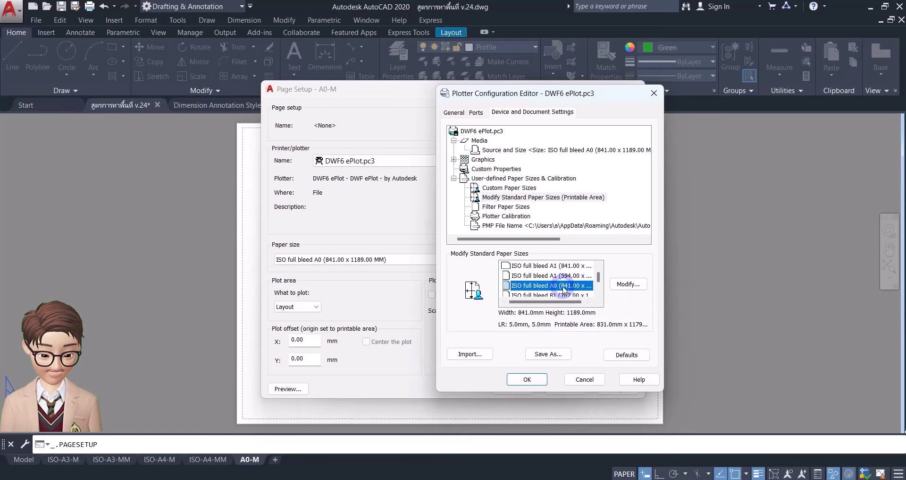
click(628, 284)
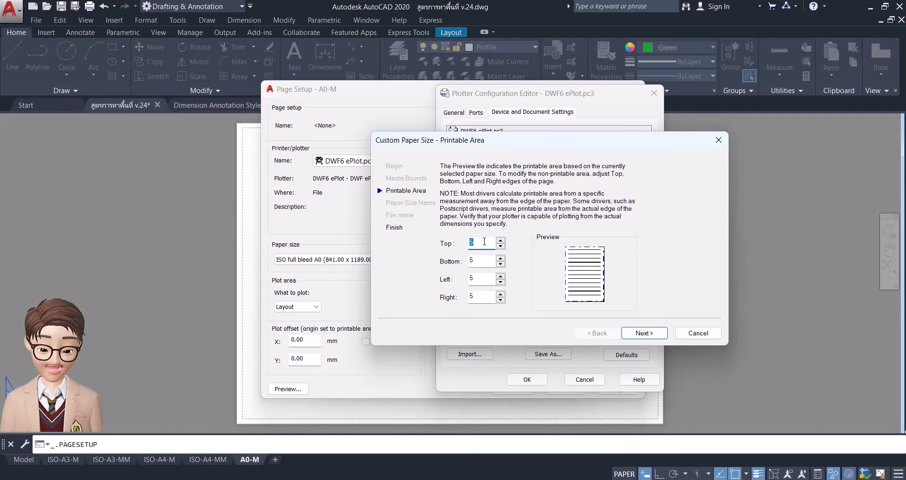
click(642, 334)
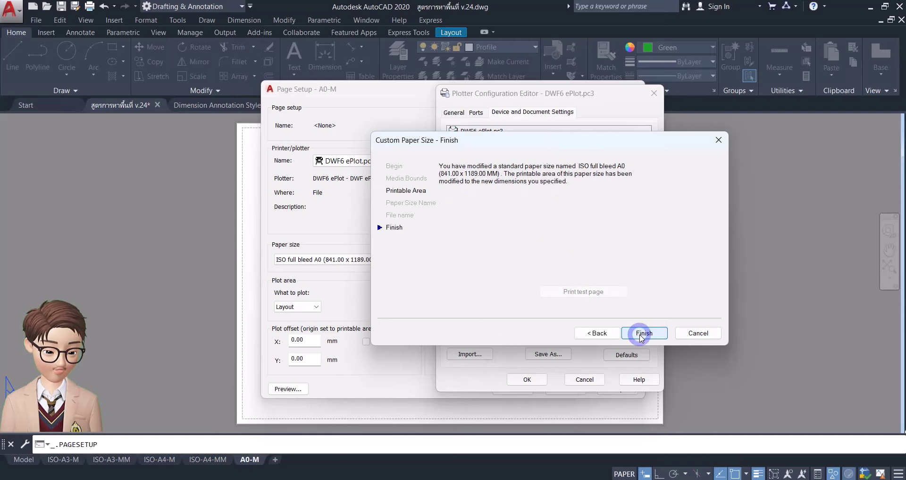
click(641, 334)
click(531, 382)
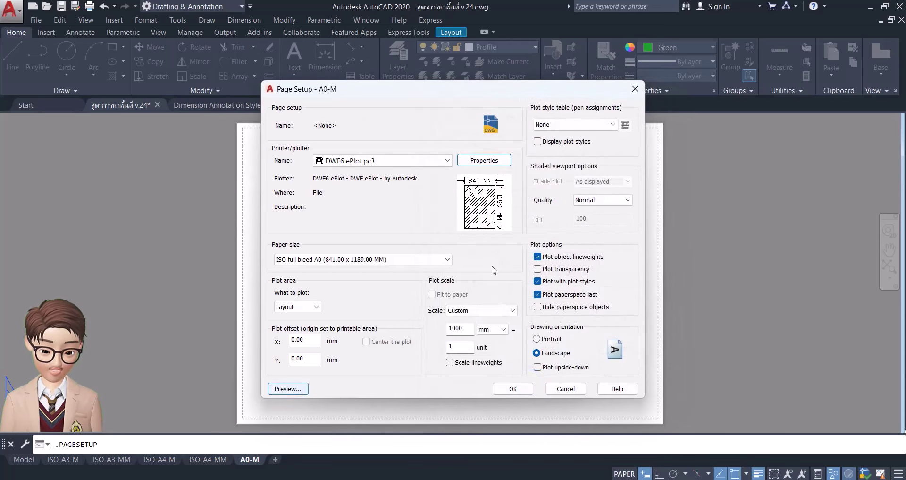
- Use monochrome.ctb as the A0-M plot style table and close Page Setup
click(599, 125)
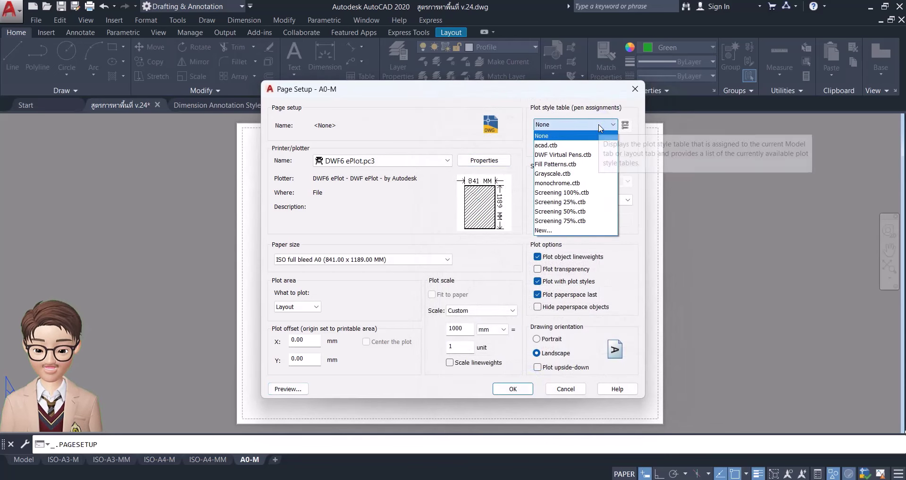
click(566, 184)
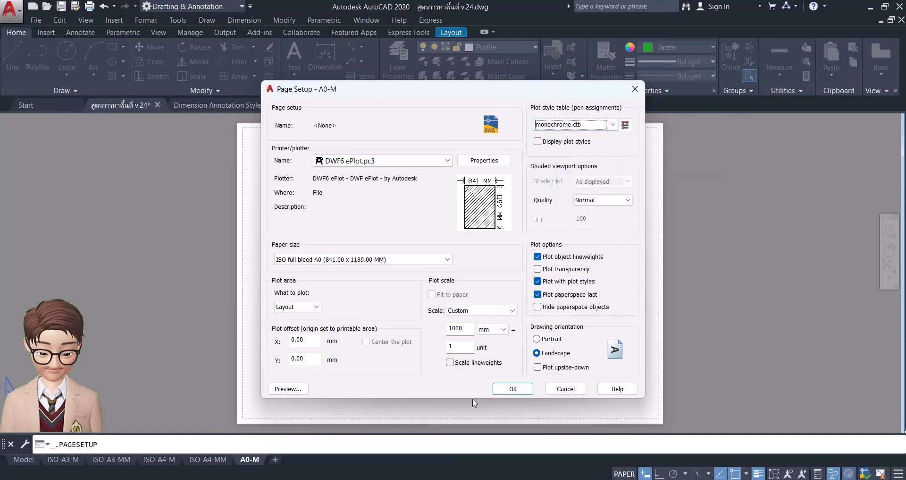
click(513, 390)
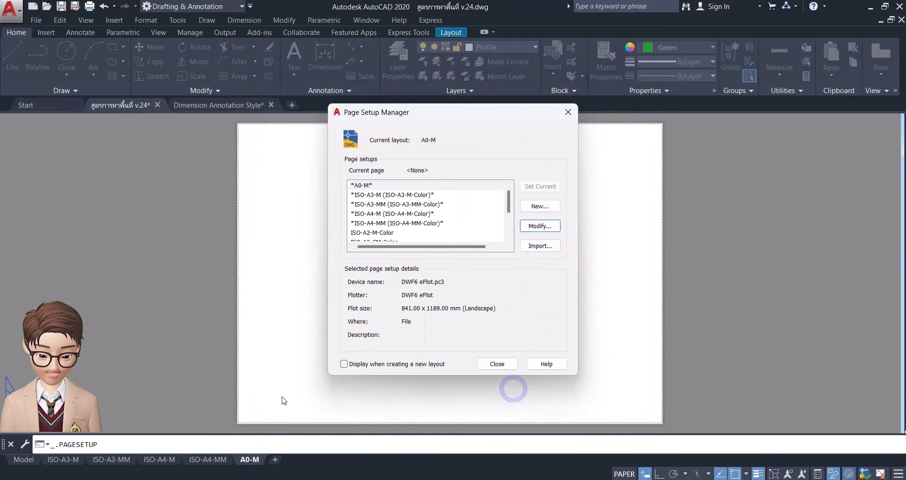
click(498, 364)
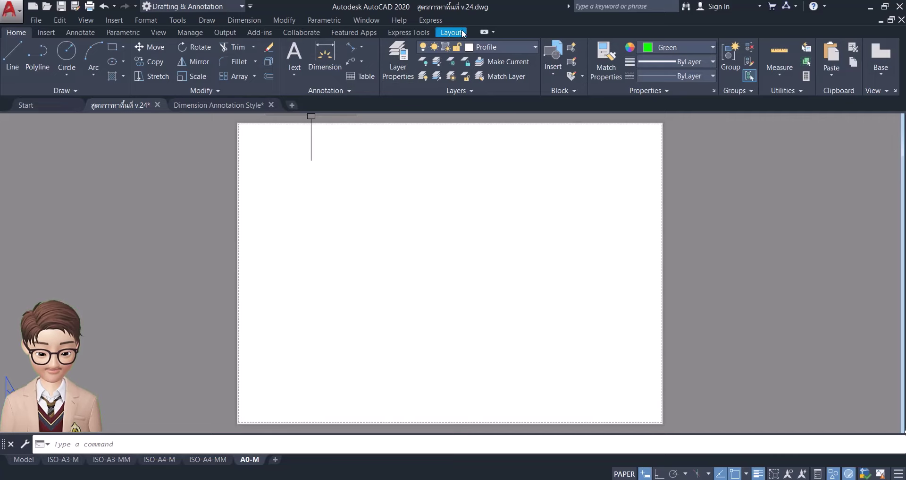
- Draw a rectangular viewport spanning the A0 sheet corner to corner
click(452, 32)
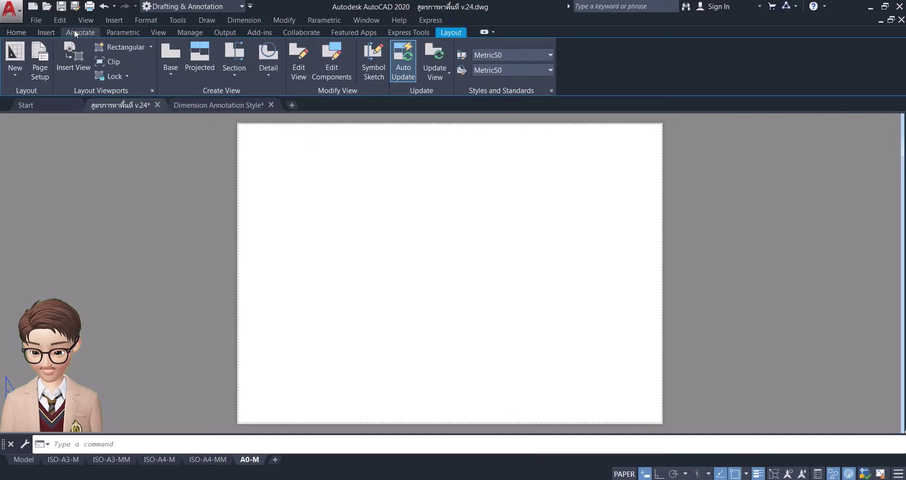
click(116, 47)
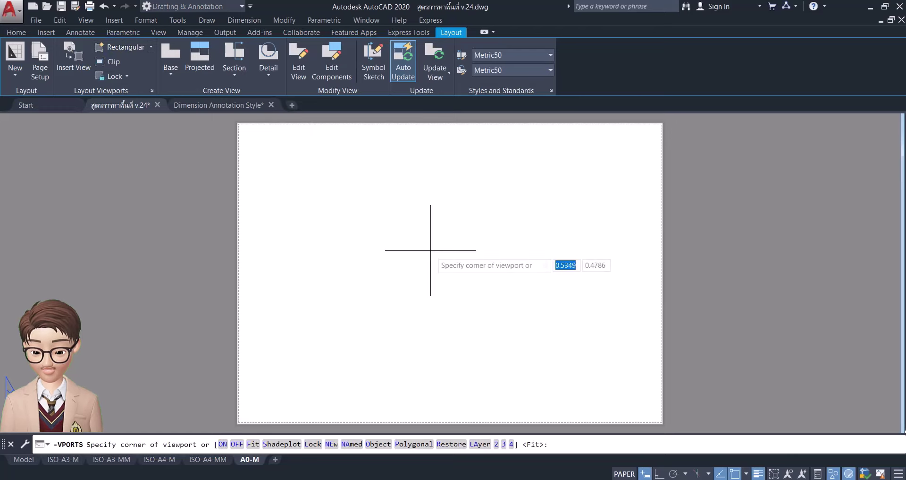
scroll(240, 134, up, 2)
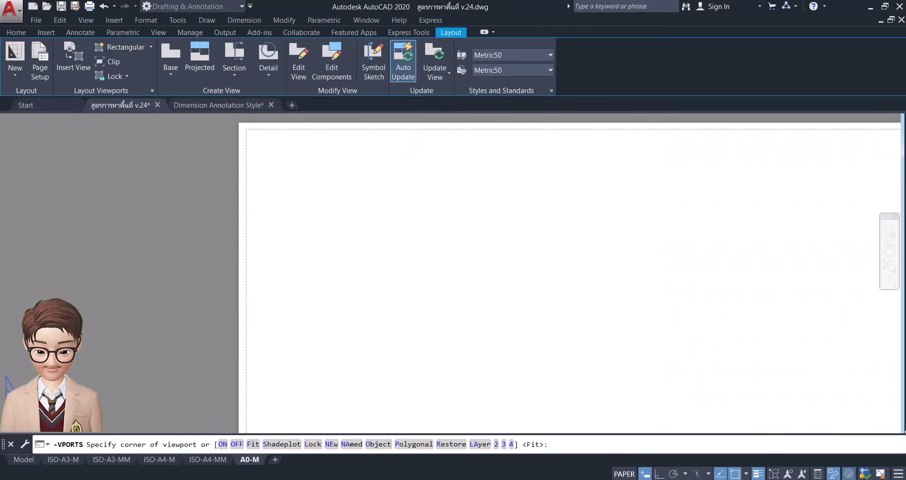
click(393, 272)
scroll(393, 272, down, 1)
scroll(403, 265, down, 2)
middle_drag(585, 370, 559, 287)
scroll(559, 287, up, 3)
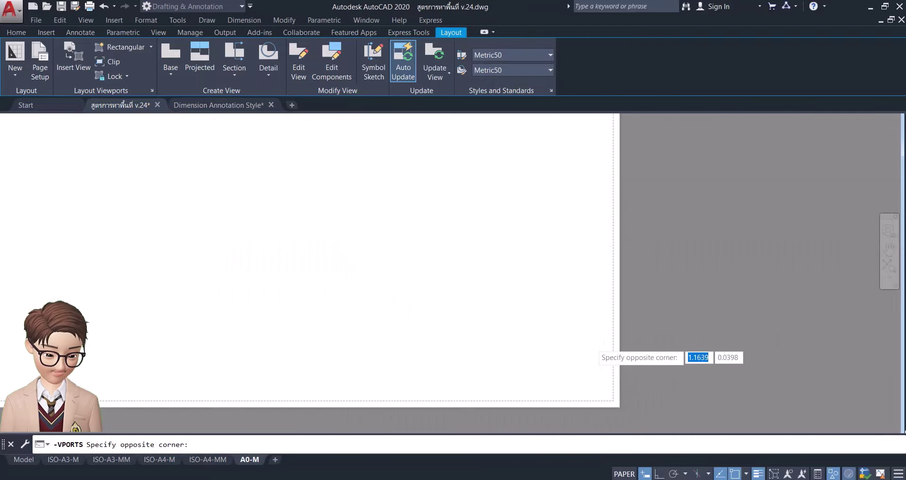
mouse_move(604, 357)
middle_down()
mouse_move(615, 377)
mouse_move(607, 348)
middle_up()
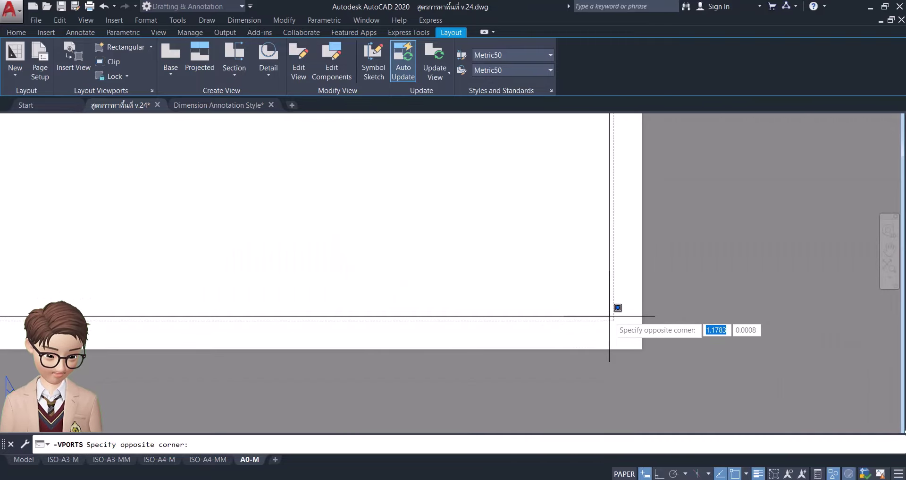
click(609, 316)
scroll(584, 354, down, 3)
middle_drag(502, 269, 526, 366)
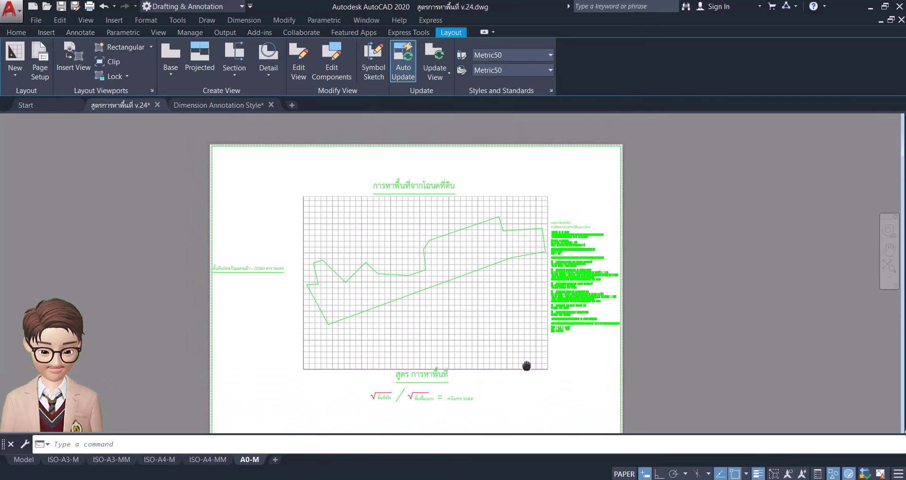
- Move the new viewport onto the Viewport layer with ByLayer colour, then deselect it
click(16, 33)
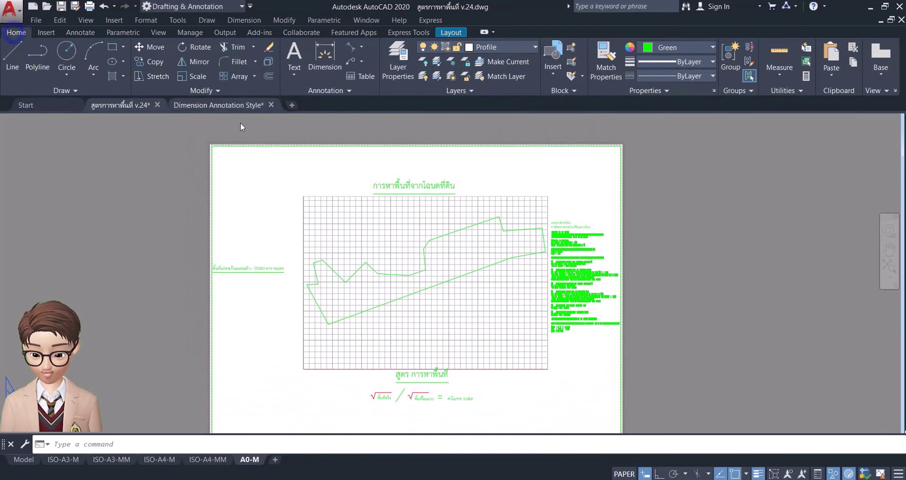
click(254, 145)
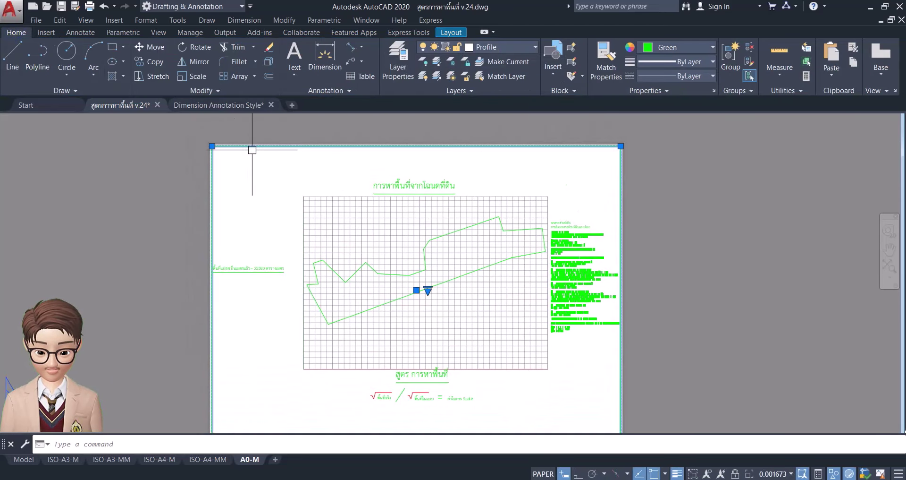
click(531, 47)
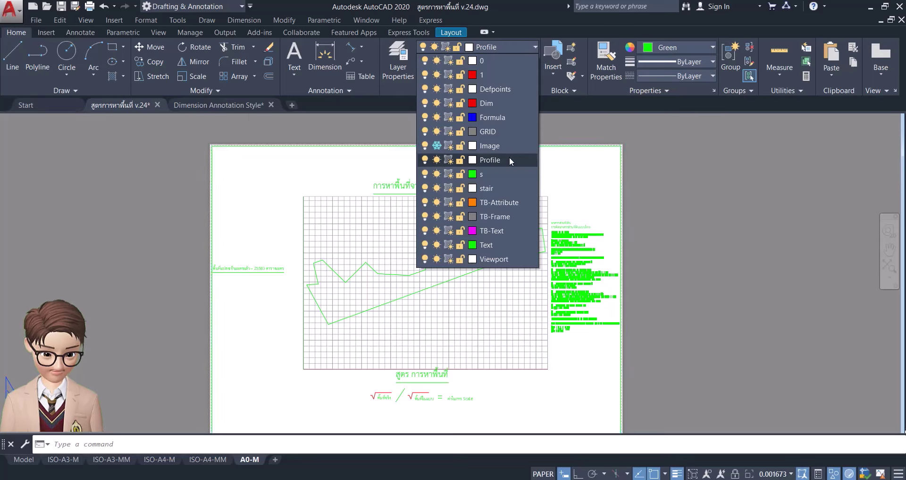
click(501, 258)
click(687, 47)
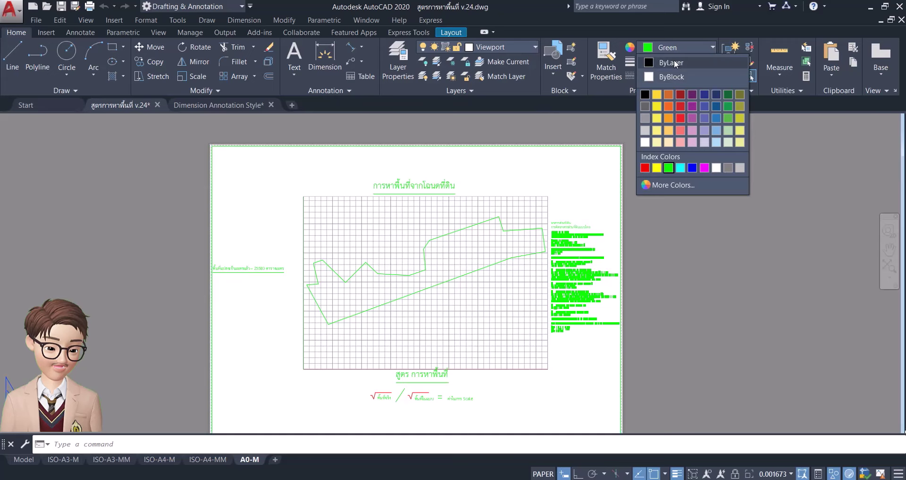
click(661, 60)
key(Escape)
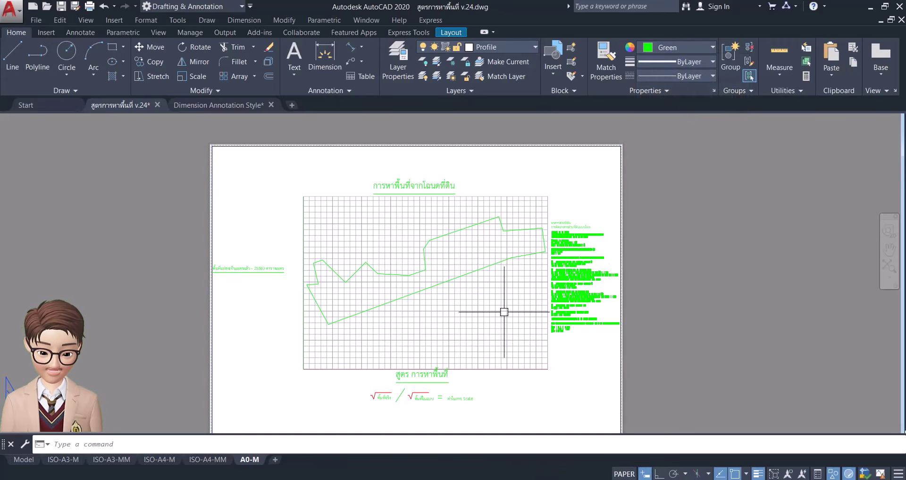
middle_drag(502, 310, 496, 273)
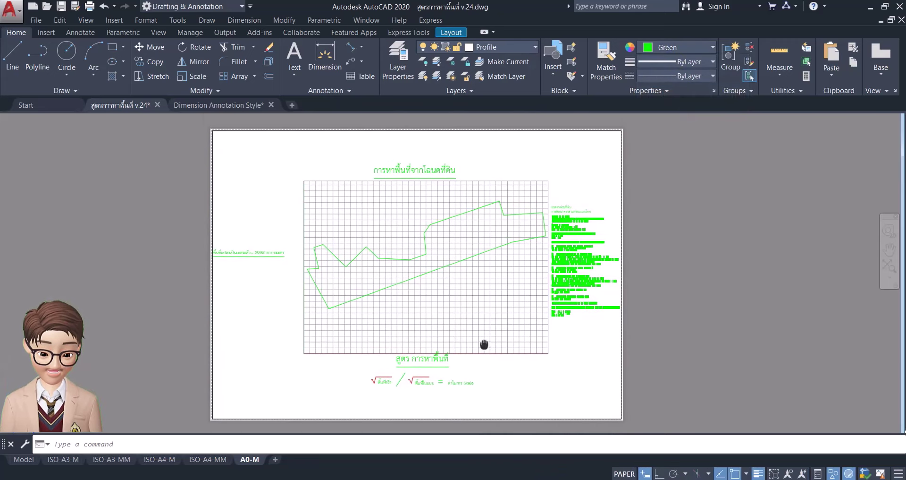
middle_drag(474, 321, 483, 345)
- Set the A0-M viewport scale to 1:500, then switch to the Dimension Annotation Style drawing
double_click(503, 335)
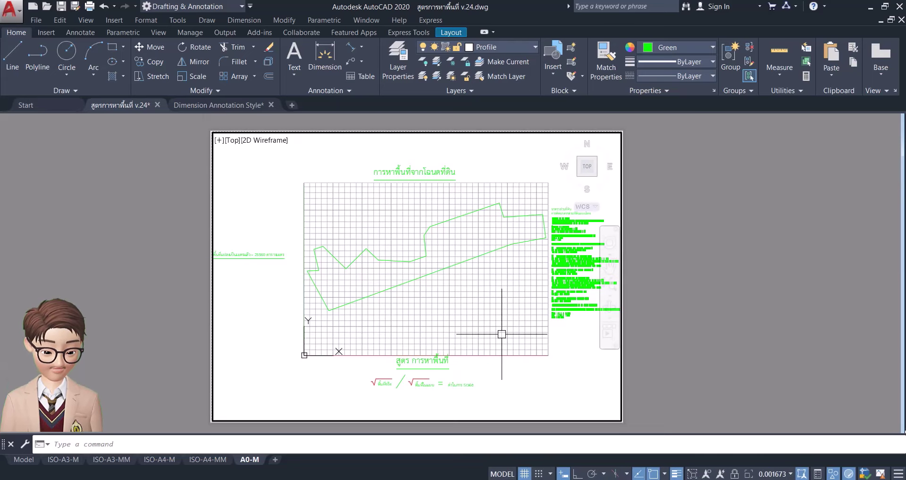
click(795, 476)
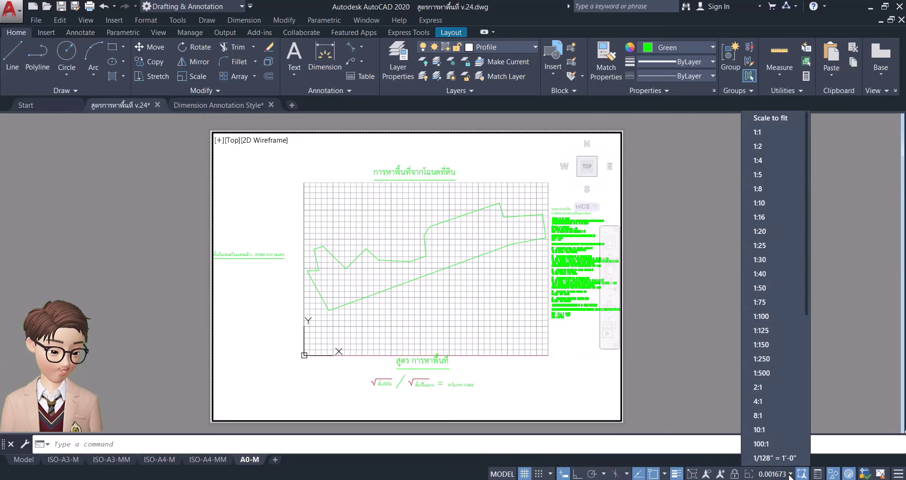
click(787, 373)
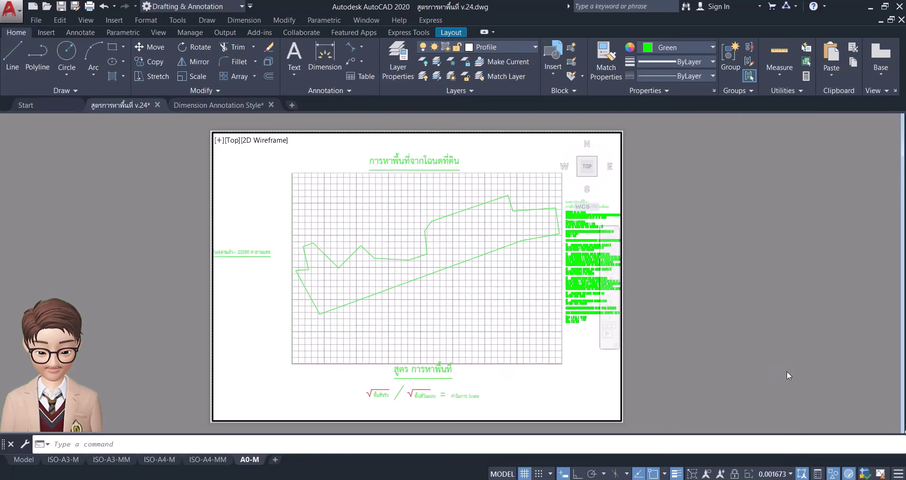
mouse_move(503, 344)
middle_down()
mouse_move(481, 343)
mouse_move(486, 348)
middle_up()
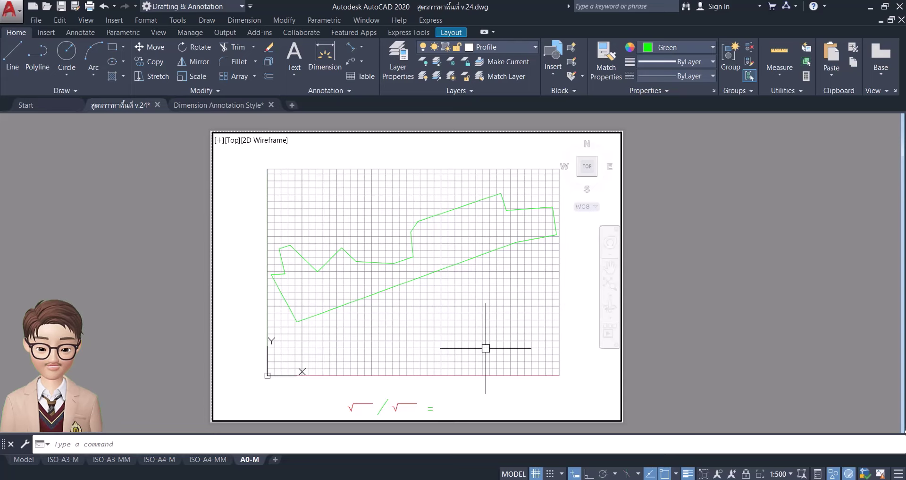
click(21, 459)
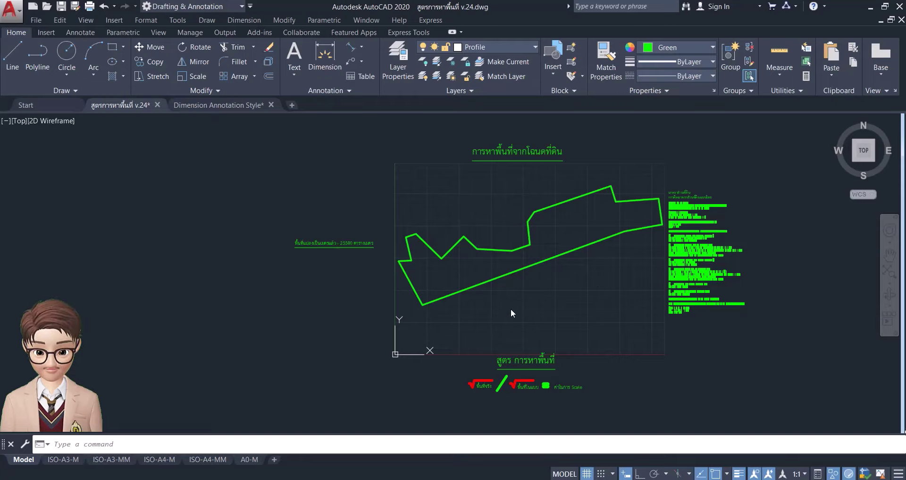
click(215, 105)
- Inspect the 1:1000 and 1:500 sample dimensions, then return to the land-plot drawing
click(228, 105)
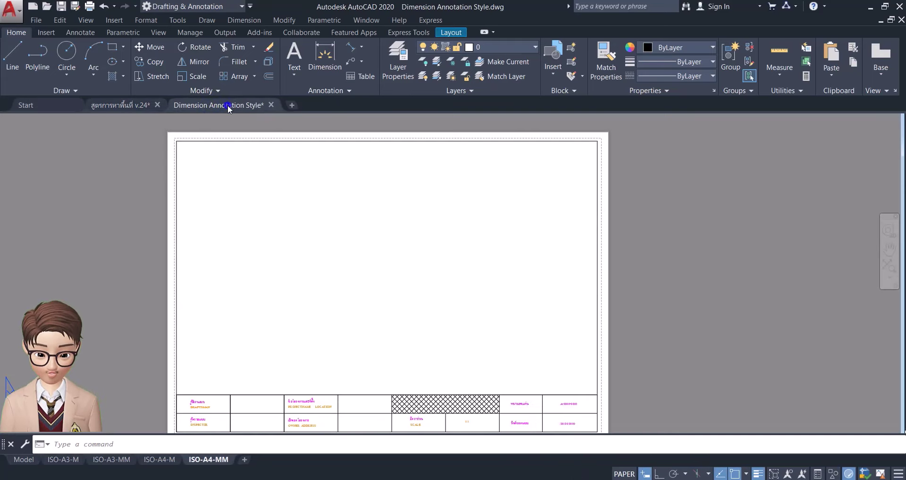
click(24, 460)
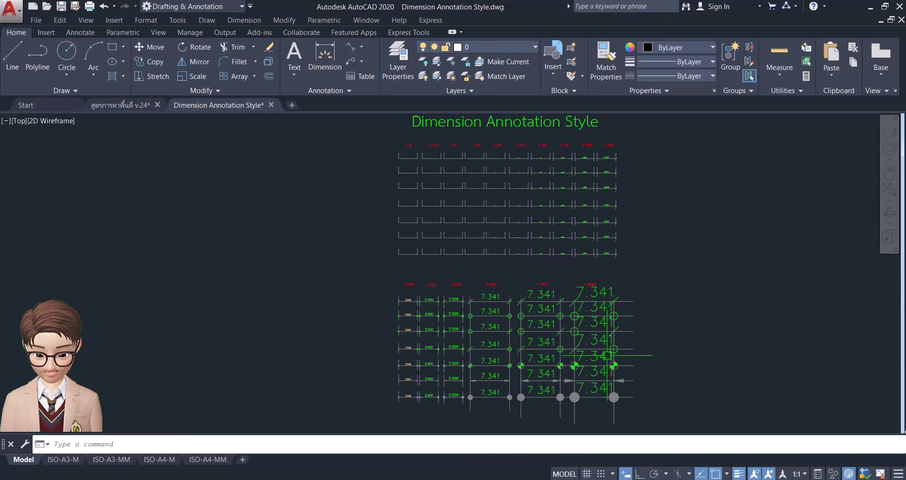
scroll(587, 302, up, 3)
middle_drag(486, 260, 680, 253)
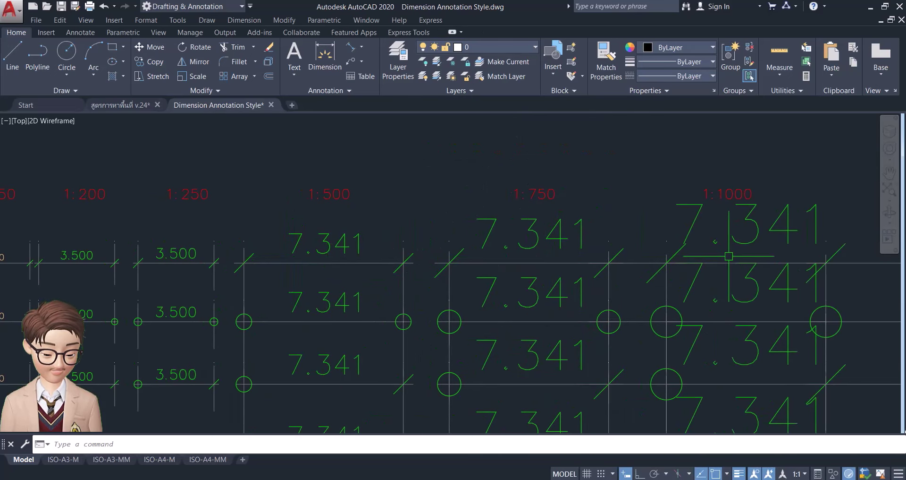
click(756, 225)
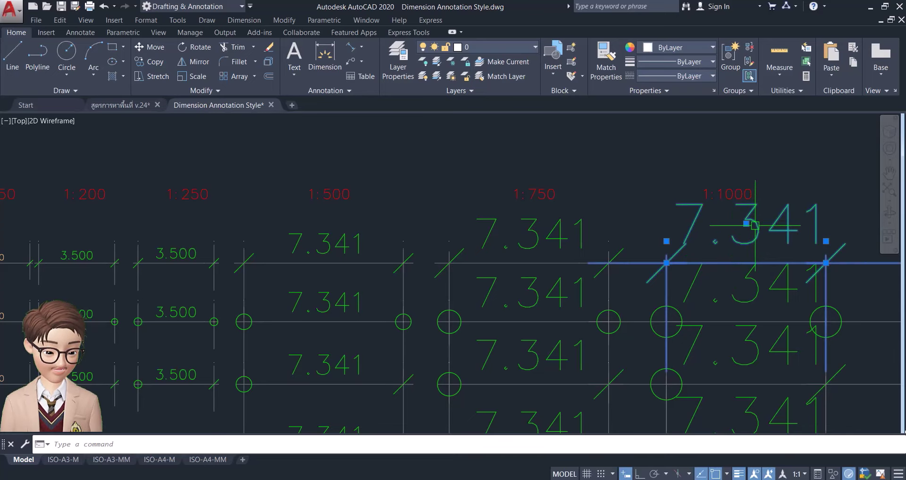
click(344, 263)
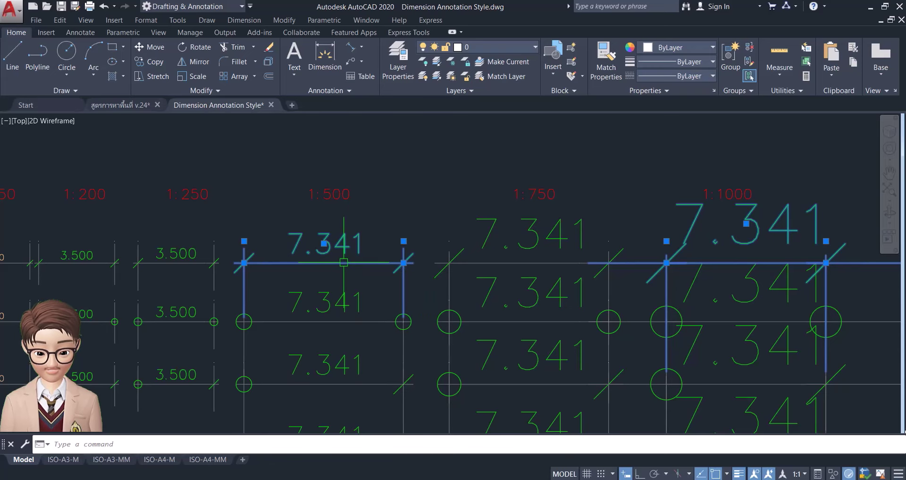
click(120, 106)
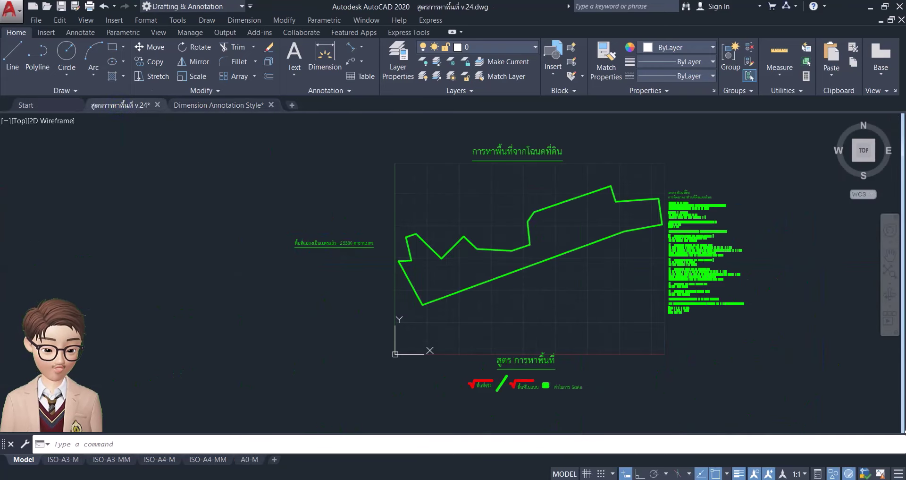
- Paste the copied 7.341 dimension, then delete both pasted 7.341 dimensions
scroll(420, 283, up, 5)
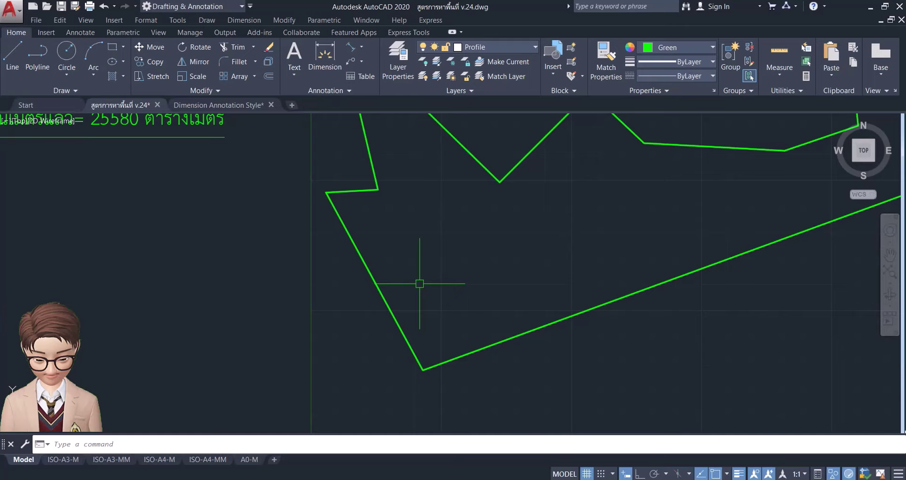
key(ctrl+v)
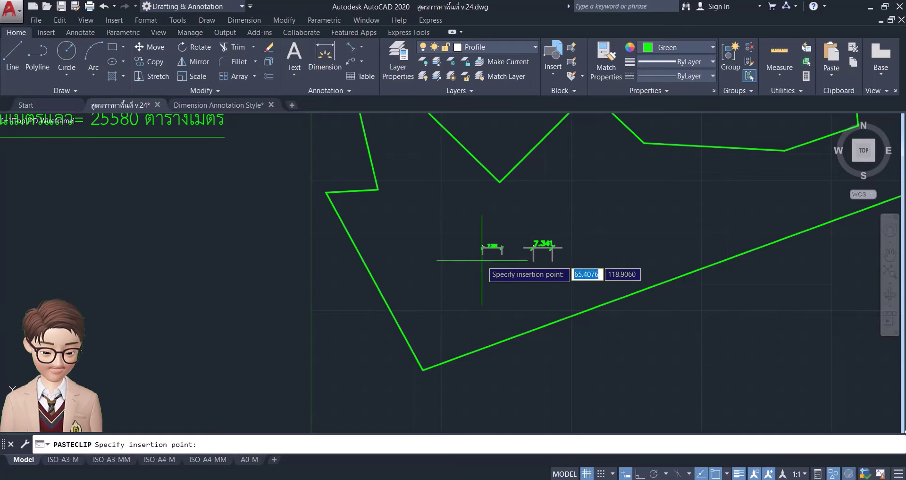
click(523, 257)
click(542, 240)
mouse_move(532, 242)
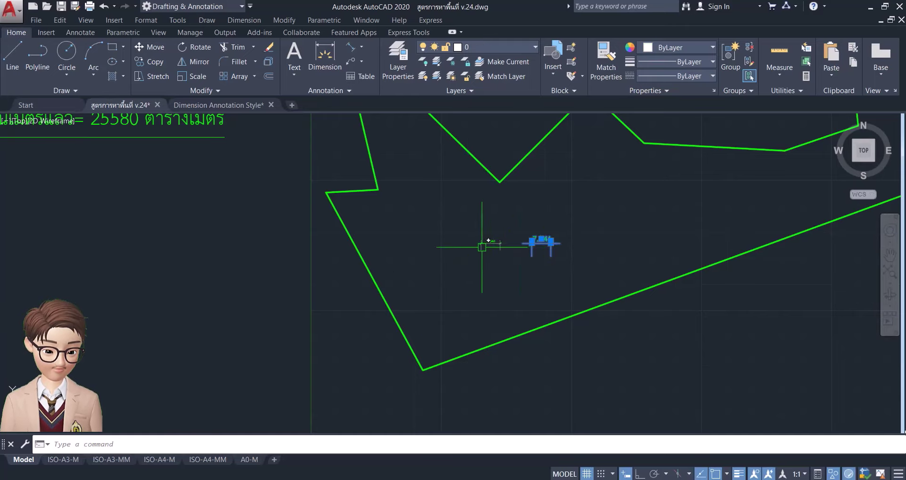
click(489, 241)
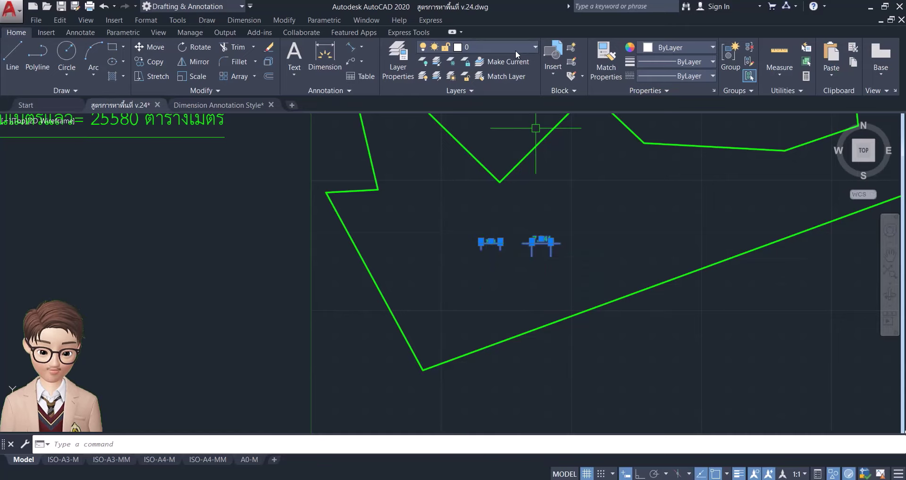
click(517, 53)
click(554, 220)
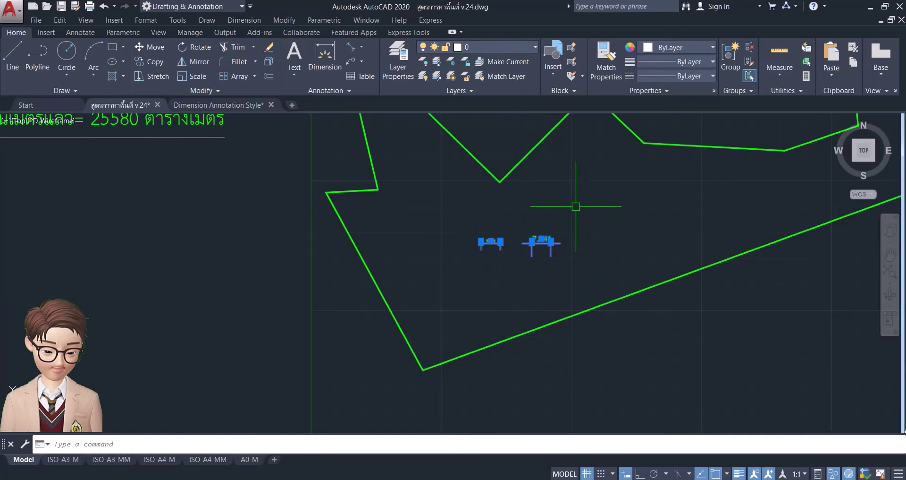
key(Delete)
- Make Dim the current layer and E500 the current dimension style
click(538, 144)
click(524, 47)
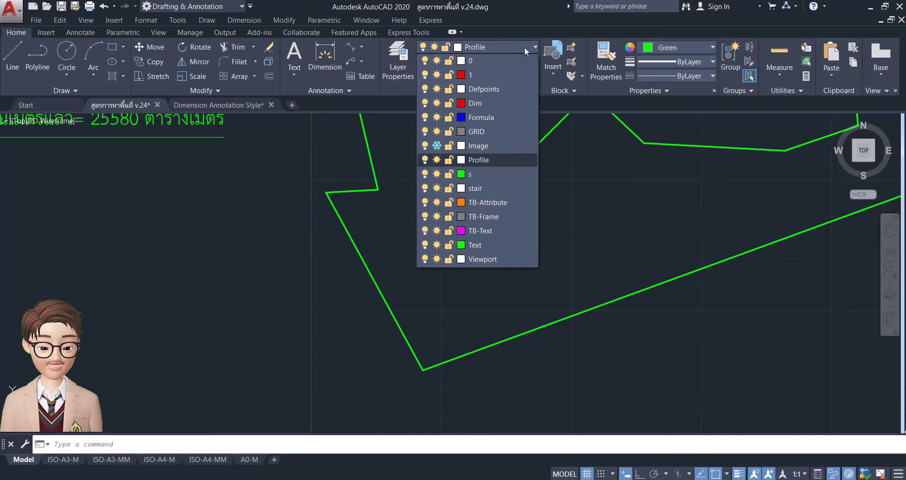
click(477, 103)
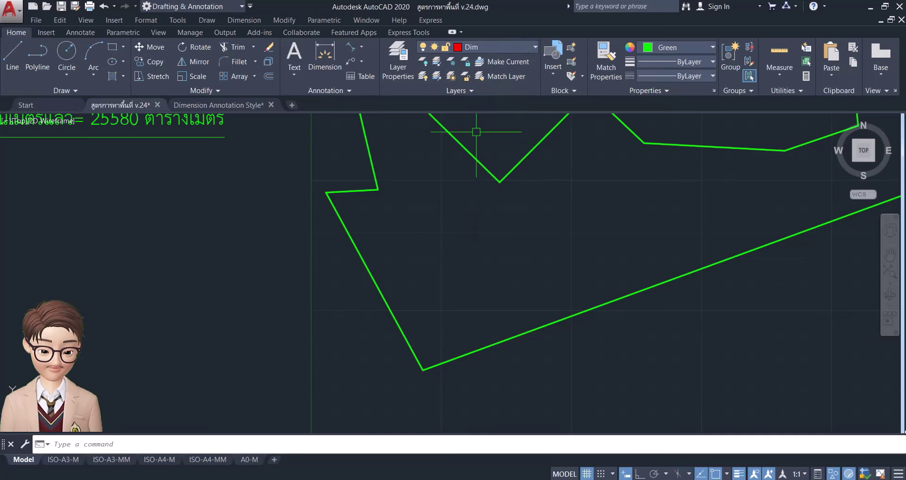
click(78, 33)
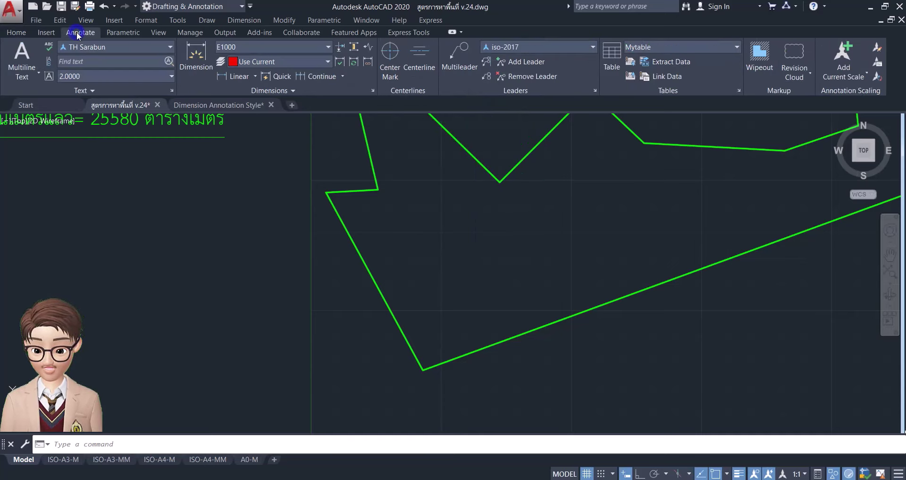
click(311, 46)
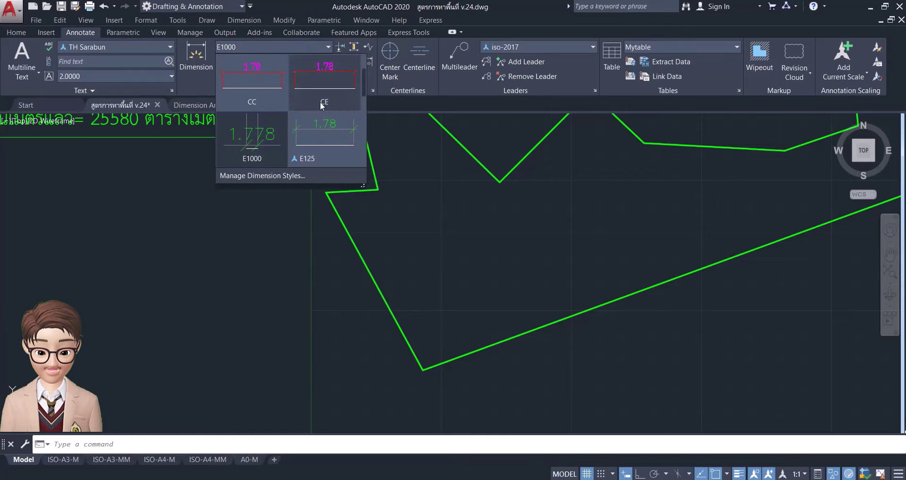
scroll(323, 134, down, 2)
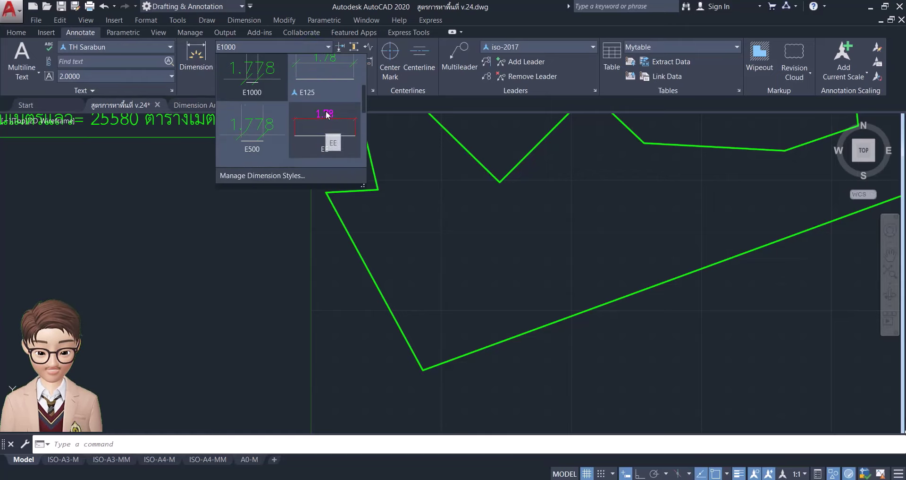
click(252, 126)
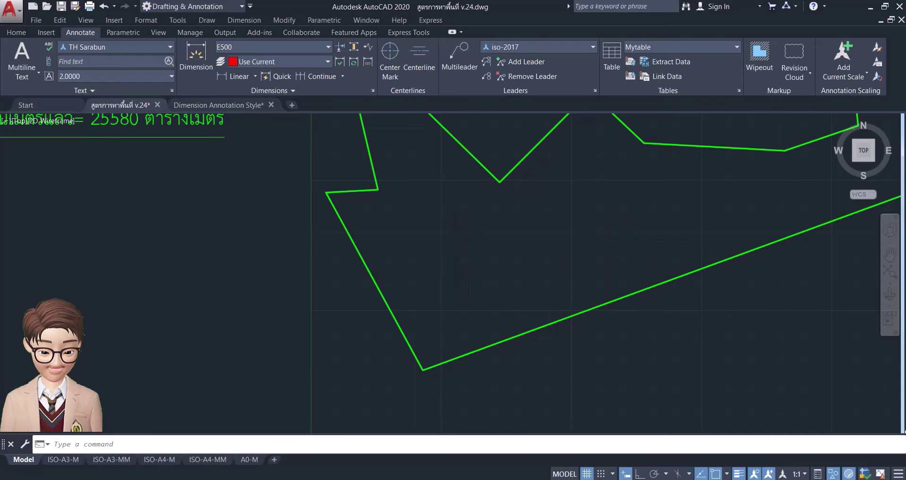
scroll(315, 325, down, 3)
middle_drag(315, 326, 288, 337)
scroll(588, 218, up, 6)
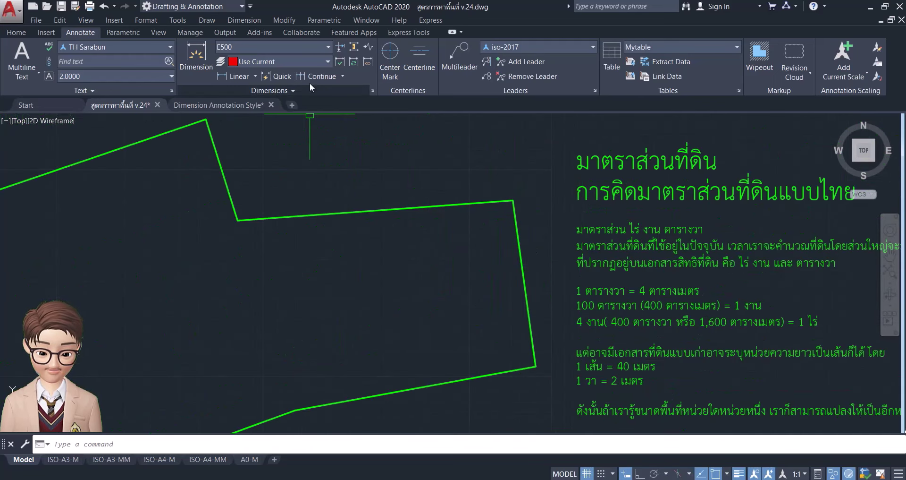
- Add an aligned 40.599 dimension in E500 style along the plot's right-hand edge
click(253, 77)
click(242, 123)
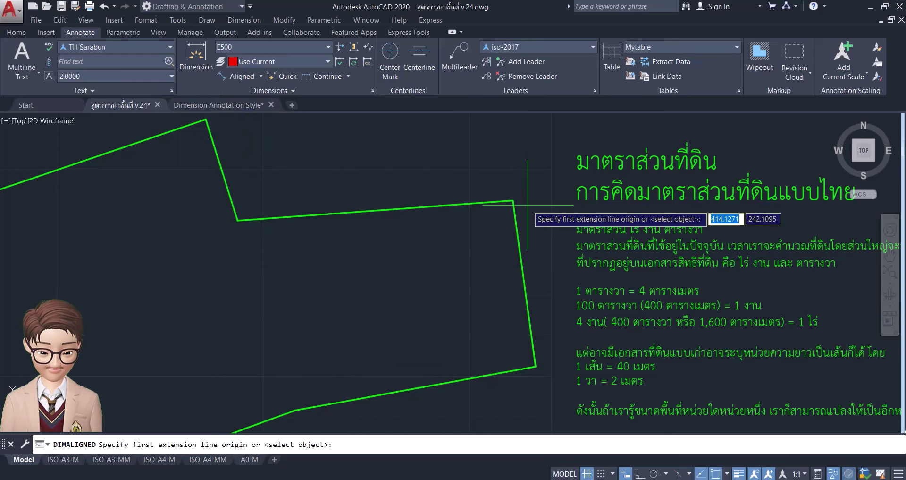
click(514, 201)
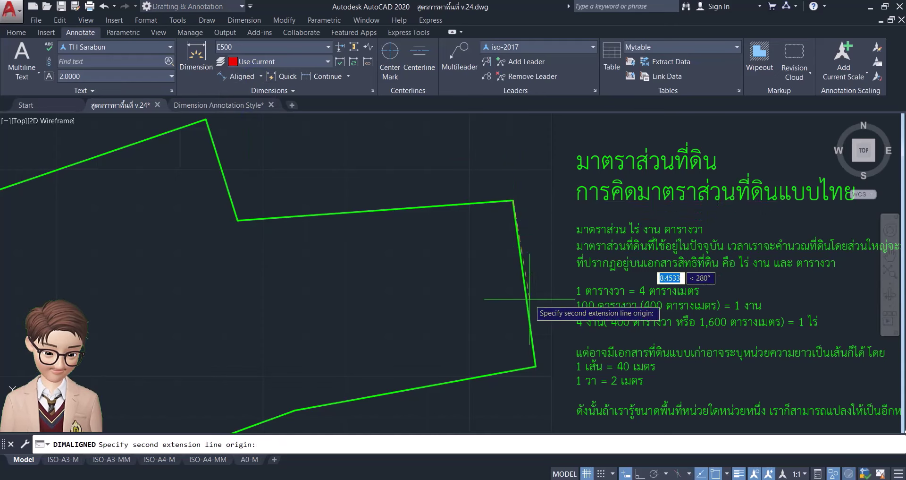
click(536, 366)
scroll(539, 321, up, 2)
scroll(538, 320, up, 2)
scroll(540, 319, down, 2)
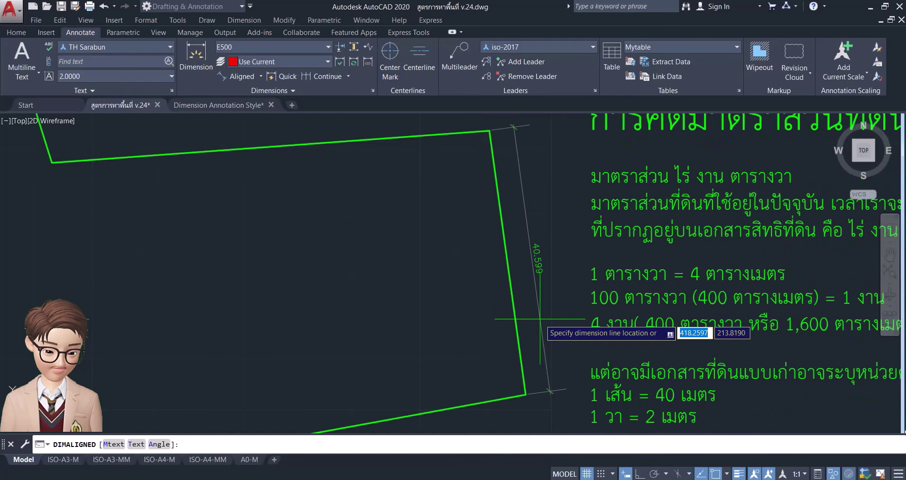
click(541, 319)
middle_drag(551, 335, 522, 340)
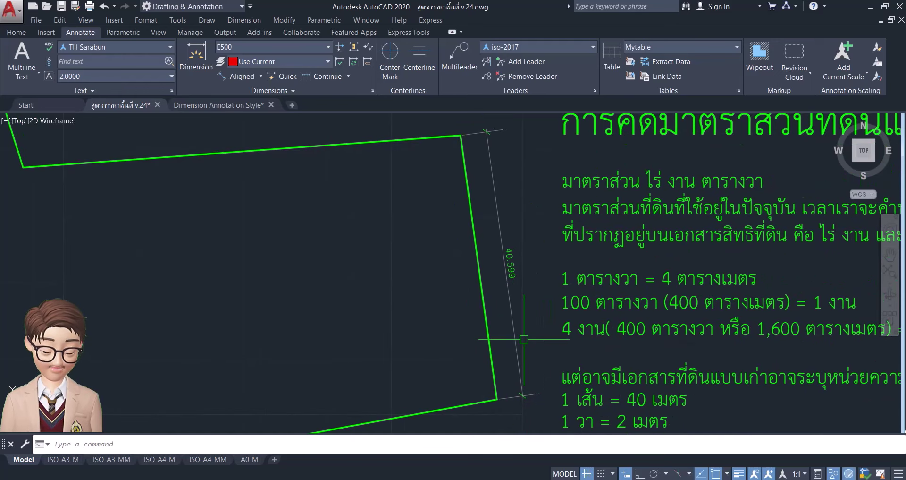
- Switch to the E1000 style and place another aligned 40.599 dimension outside that edge
click(273, 46)
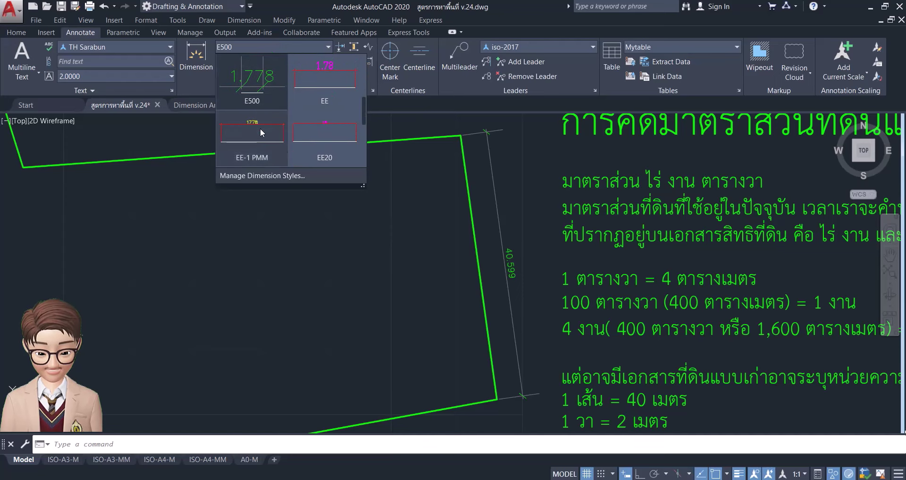
scroll(261, 132, down, 1)
click(256, 121)
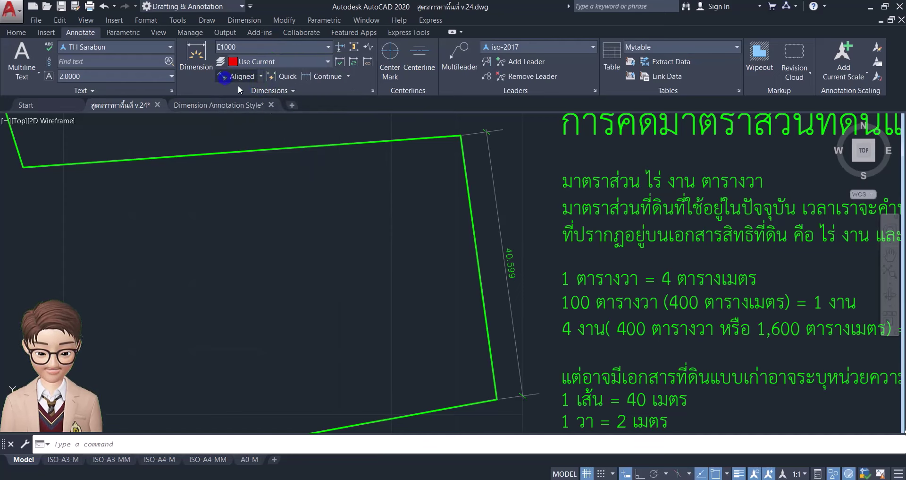
click(224, 77)
click(461, 136)
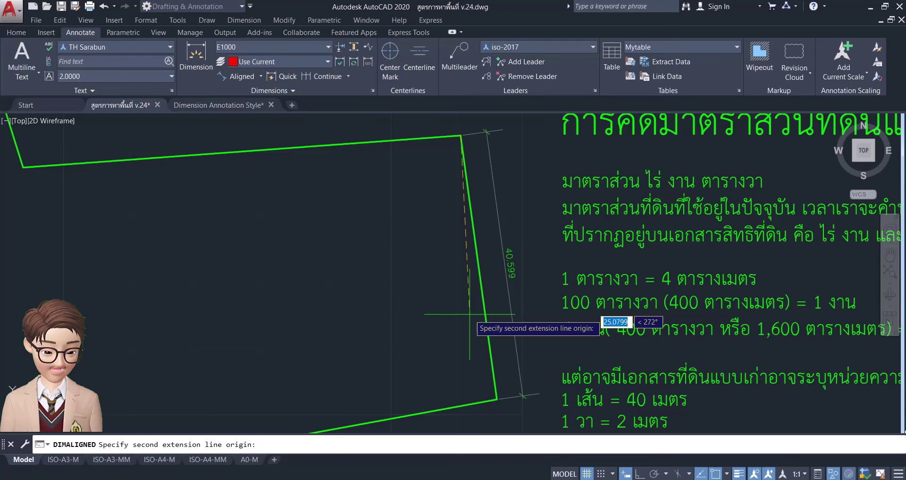
click(497, 399)
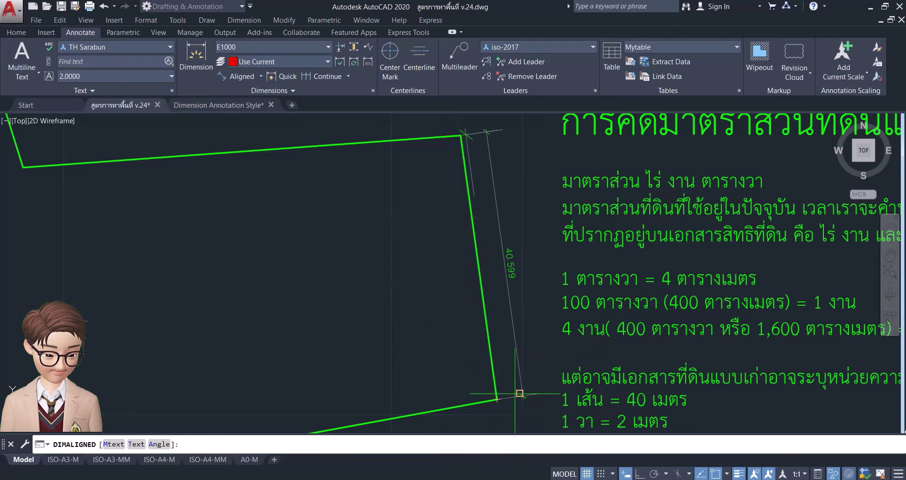
click(552, 368)
scroll(448, 255, down, 8)
middle_drag(359, 266, 381, 255)
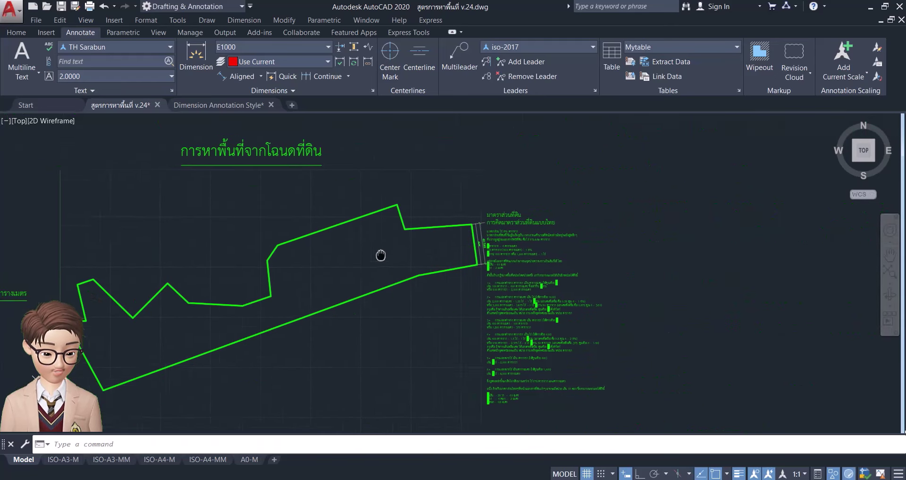
scroll(314, 299, up, 2)
scroll(317, 239, up, 3)
middle_drag(428, 211, 437, 205)
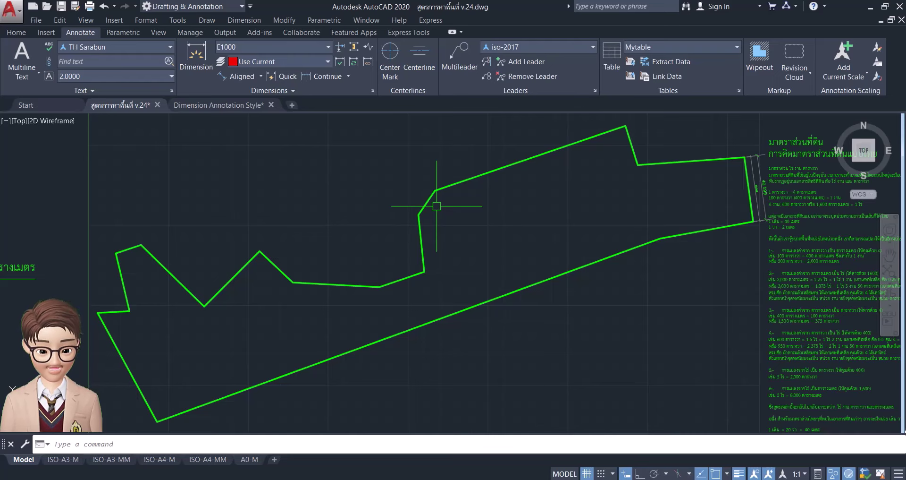
scroll(444, 208, down, 3)
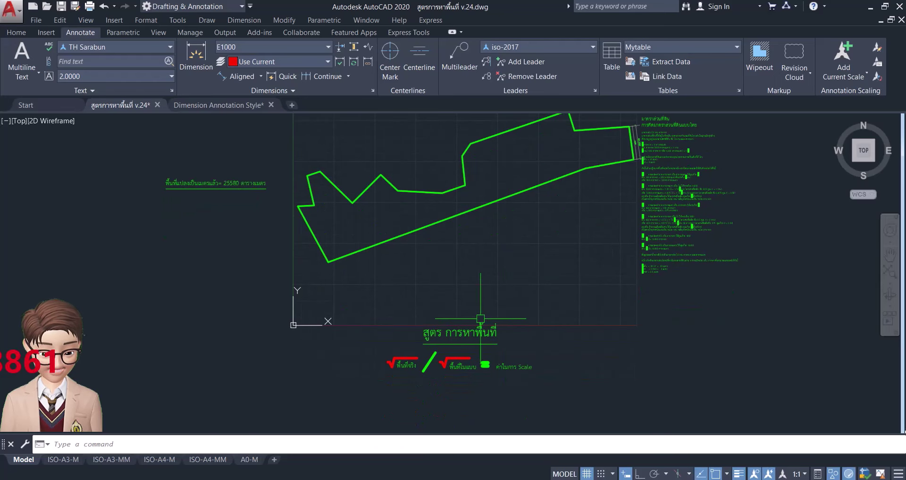
scroll(456, 363, up, 3)
scroll(456, 362, down, 2)
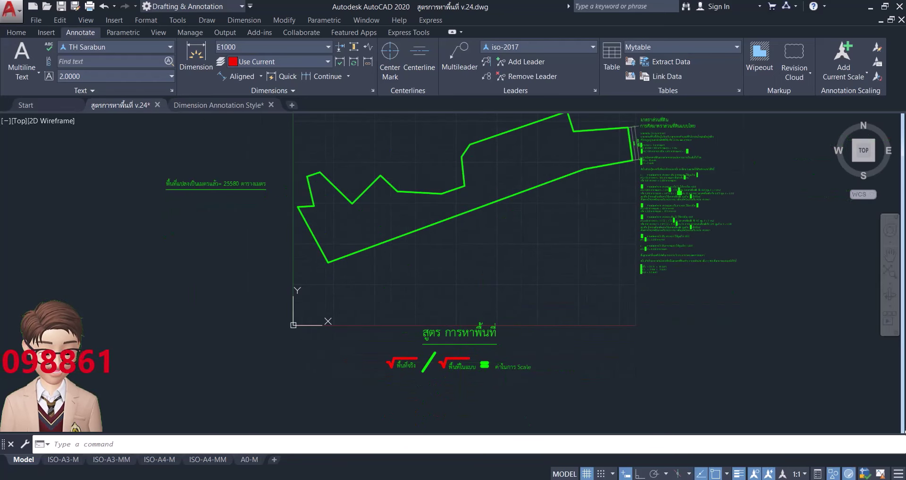
scroll(474, 283, up, 1)
scroll(482, 268, down, 1)
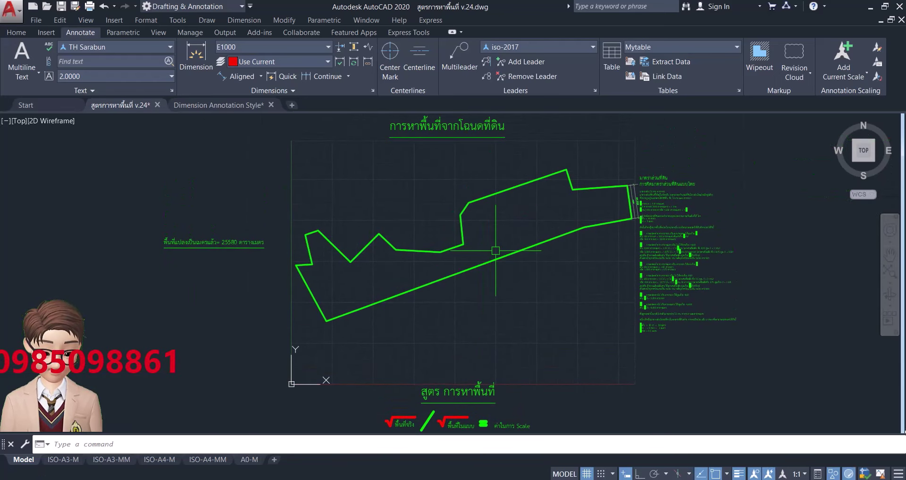